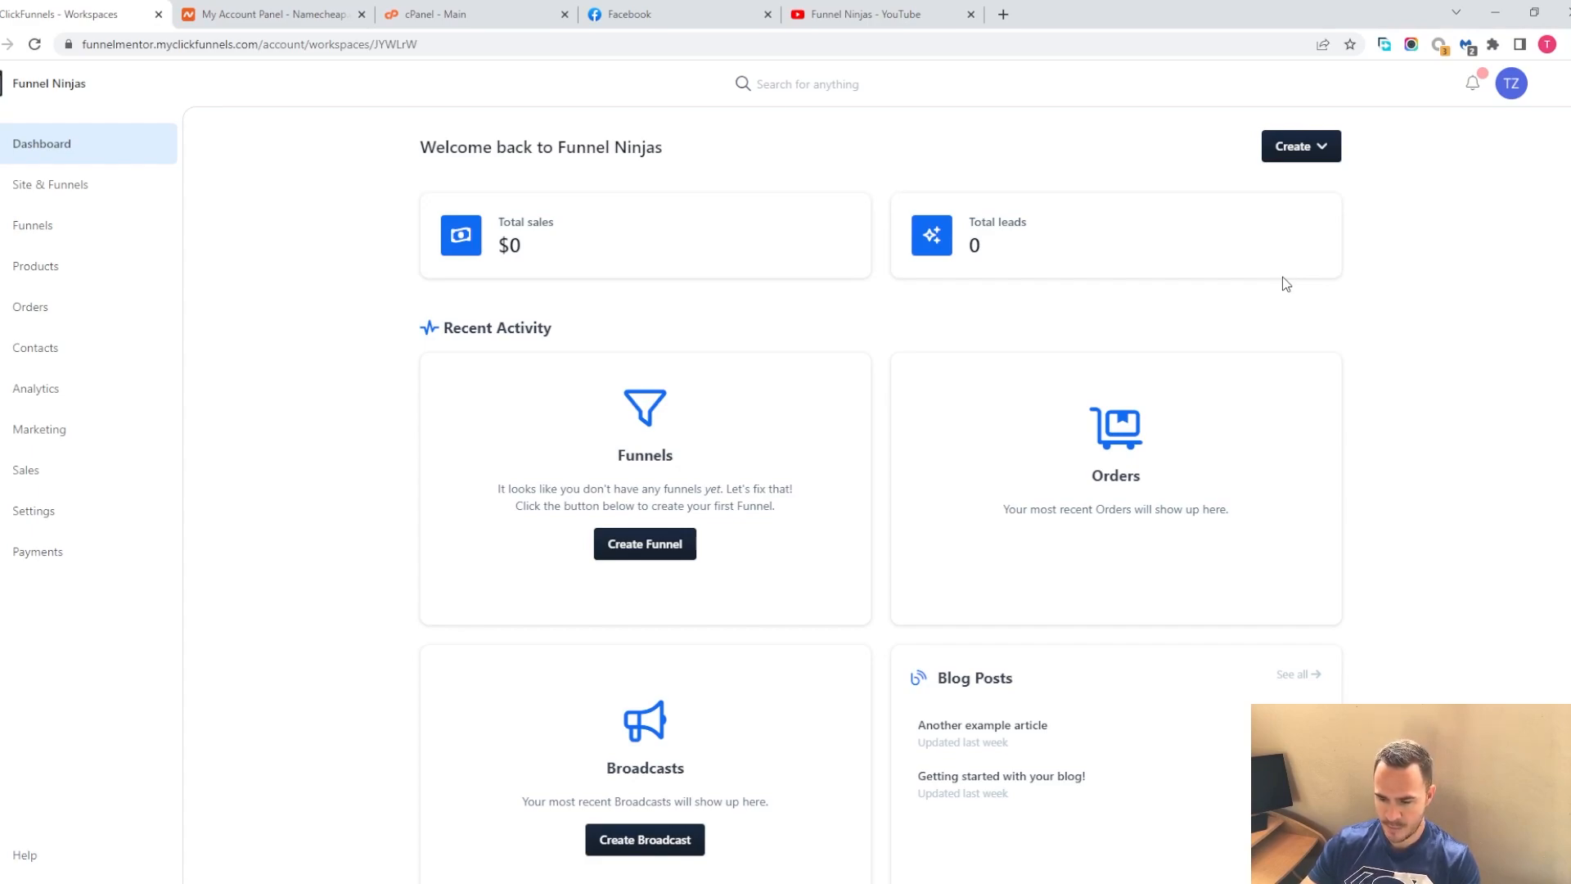
Open the site settings for the CF2.0 - Hero Theme site from Site & Funnels
click(76, 199)
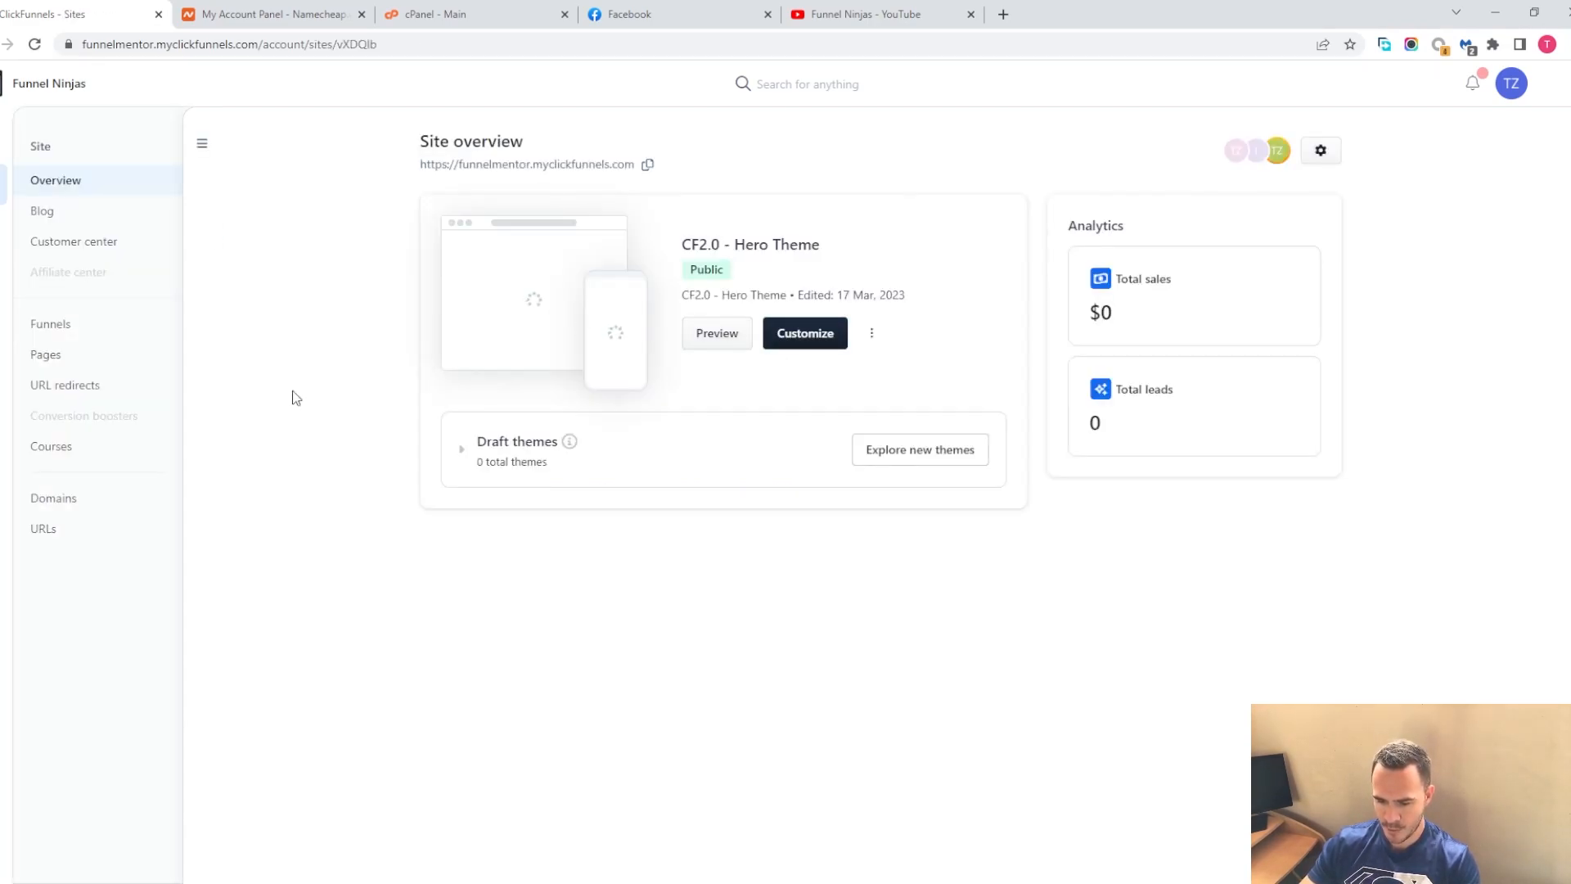
click(872, 334)
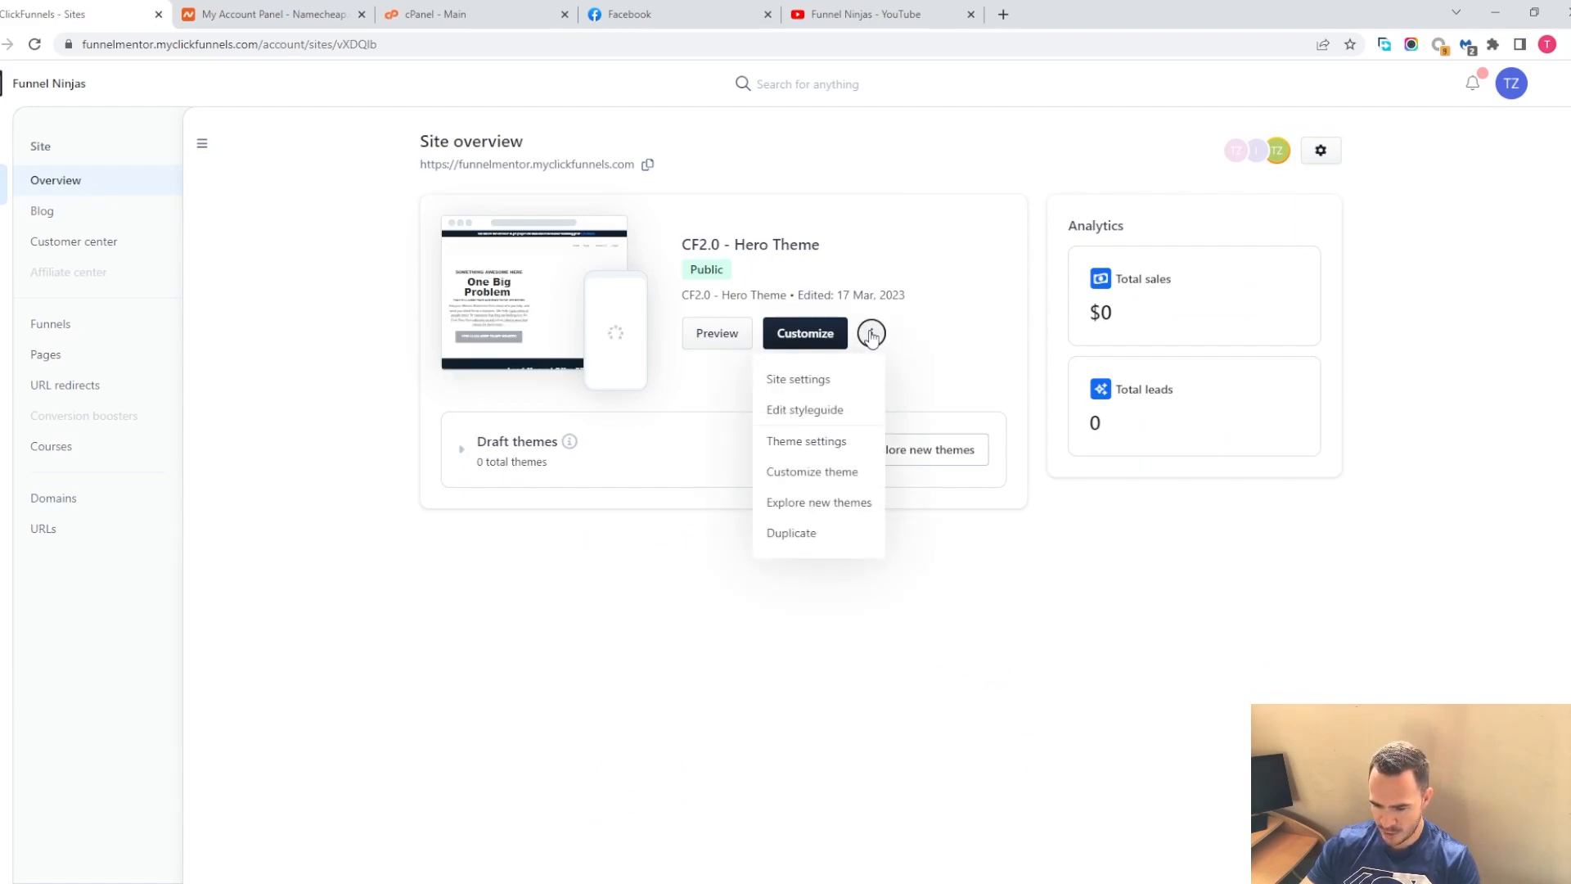
click(814, 378)
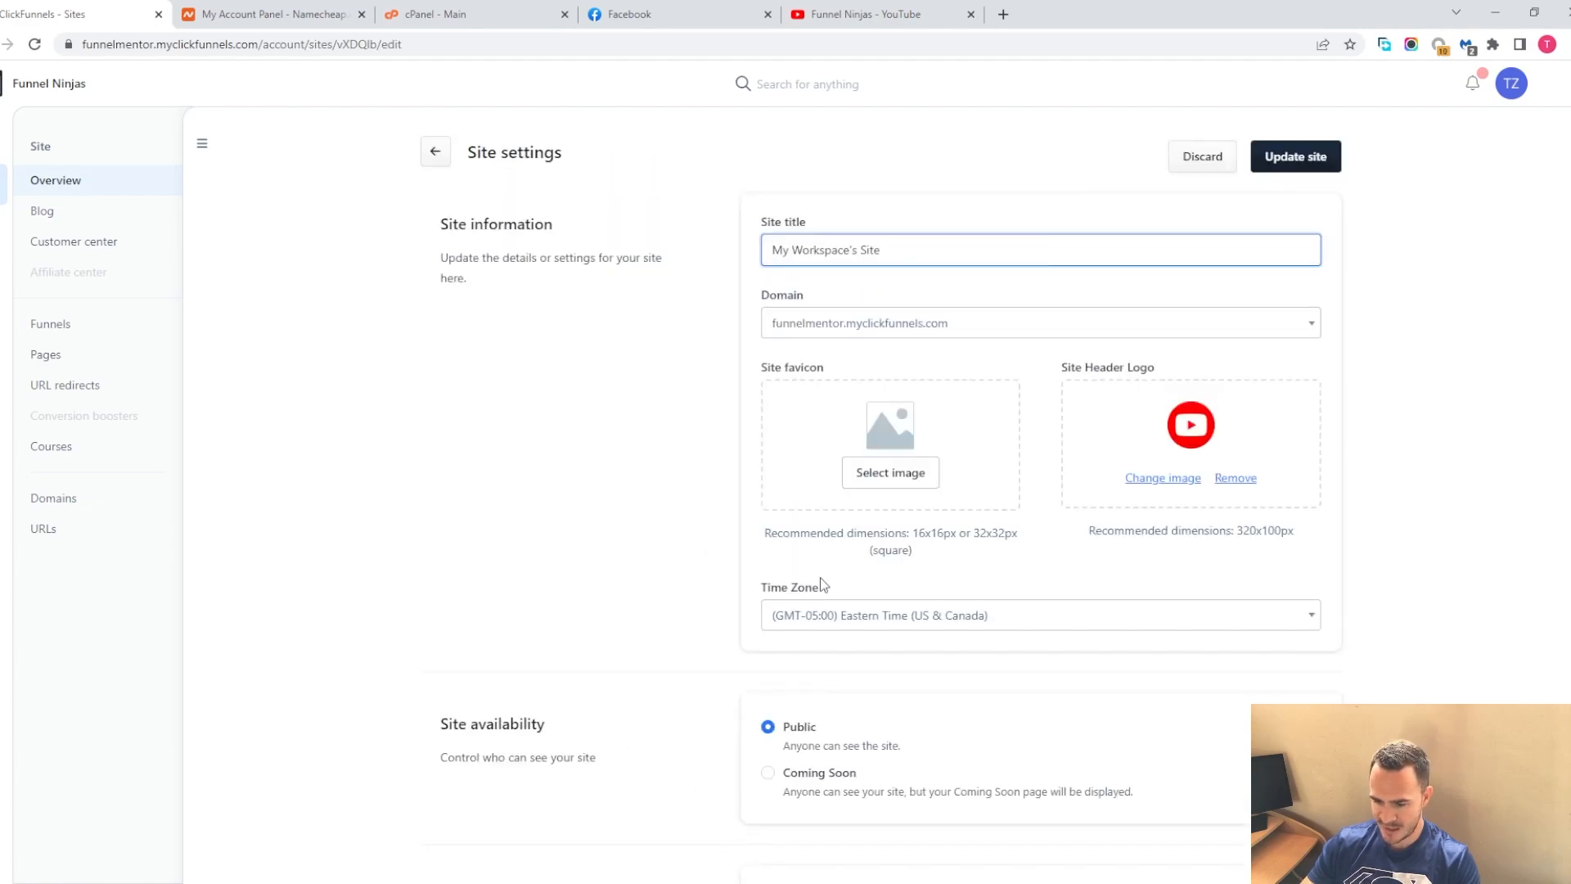
drag(790, 250, 855, 247)
scroll(884, 373, down, 7)
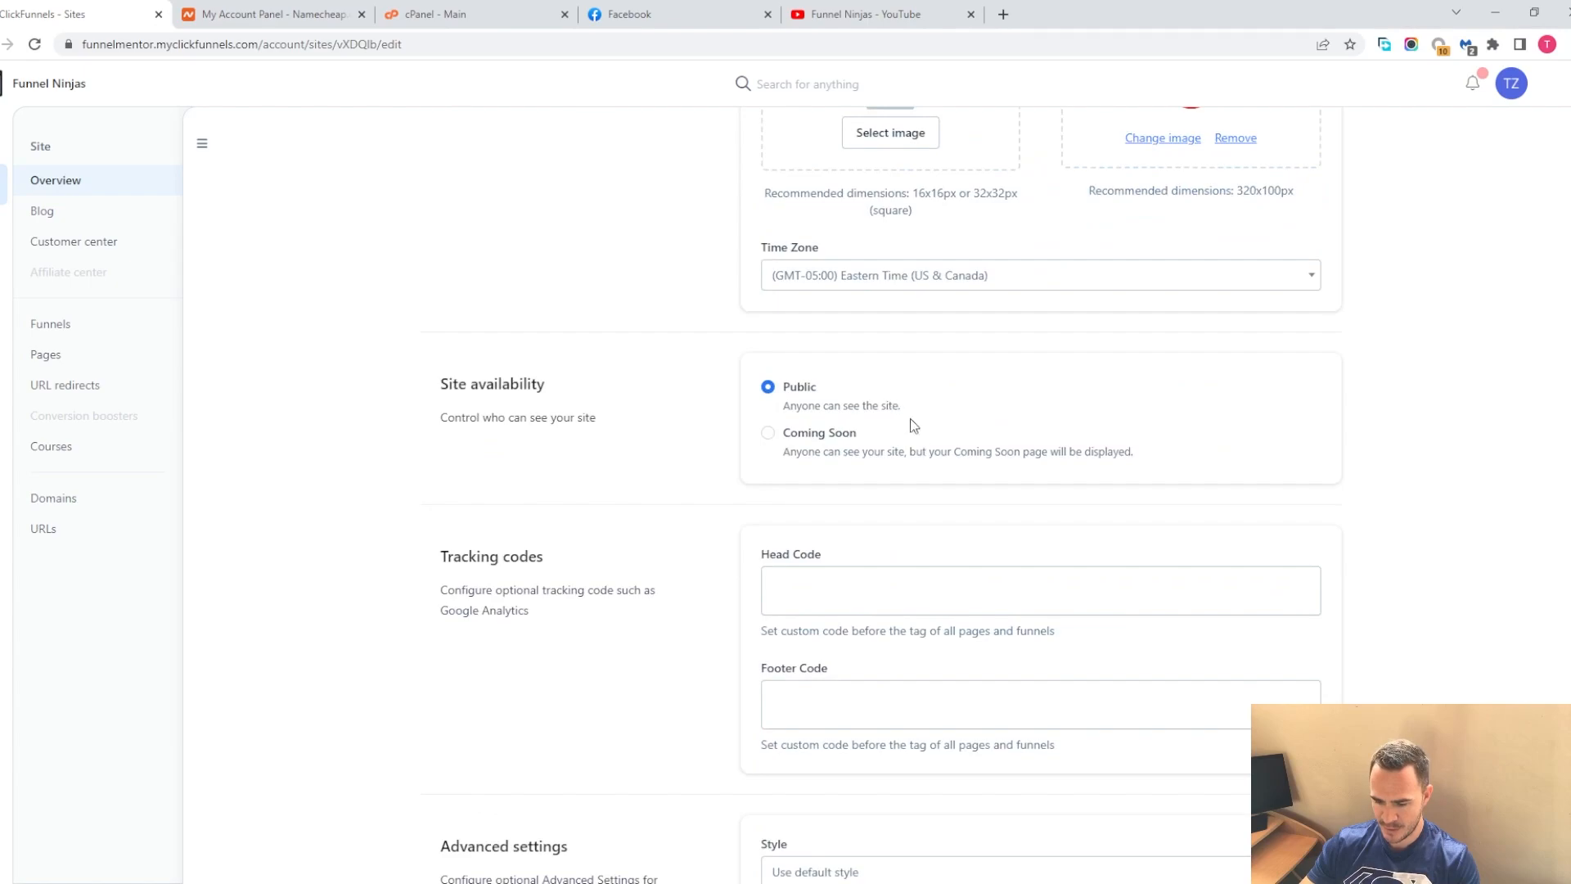
scroll(942, 484, up, 8)
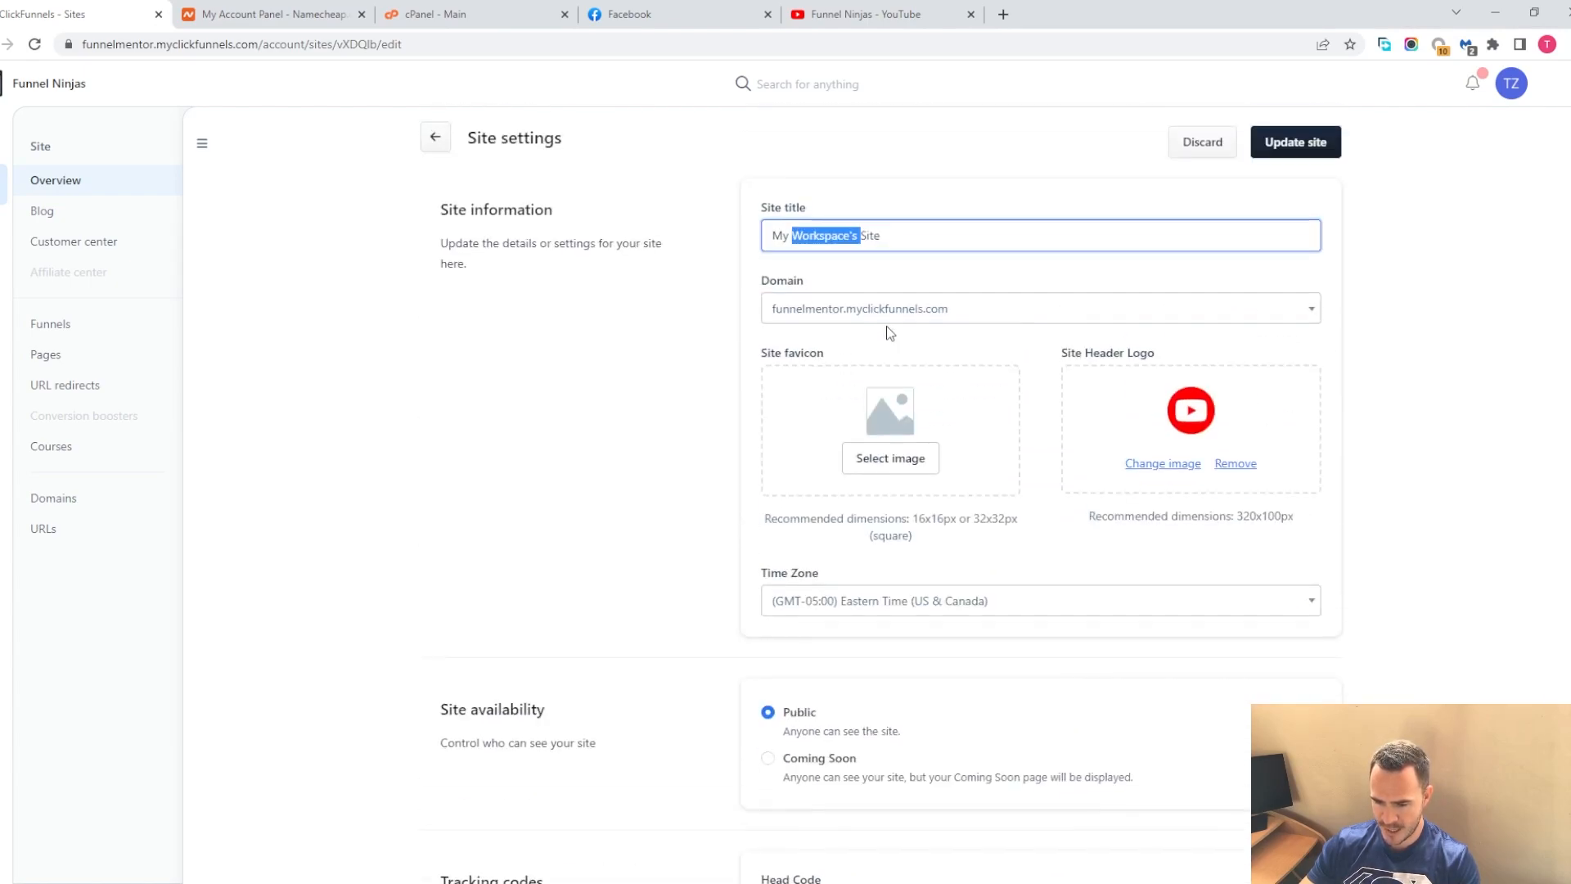
click(904, 254)
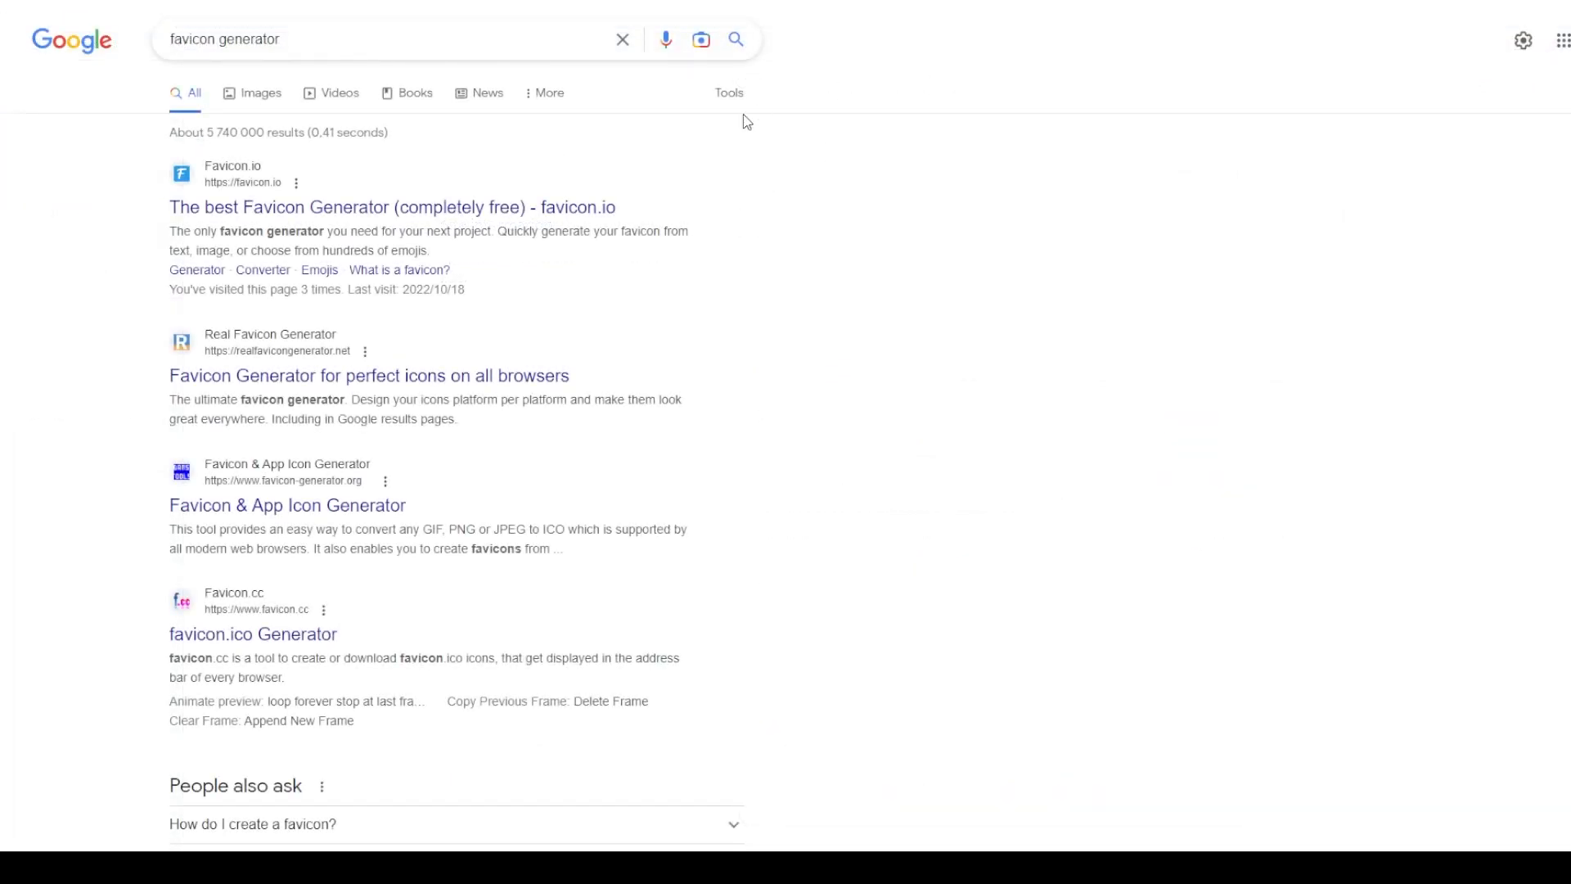
Open the favicon.io generator and its image-to-ICO converter from the search results
click(359, 218)
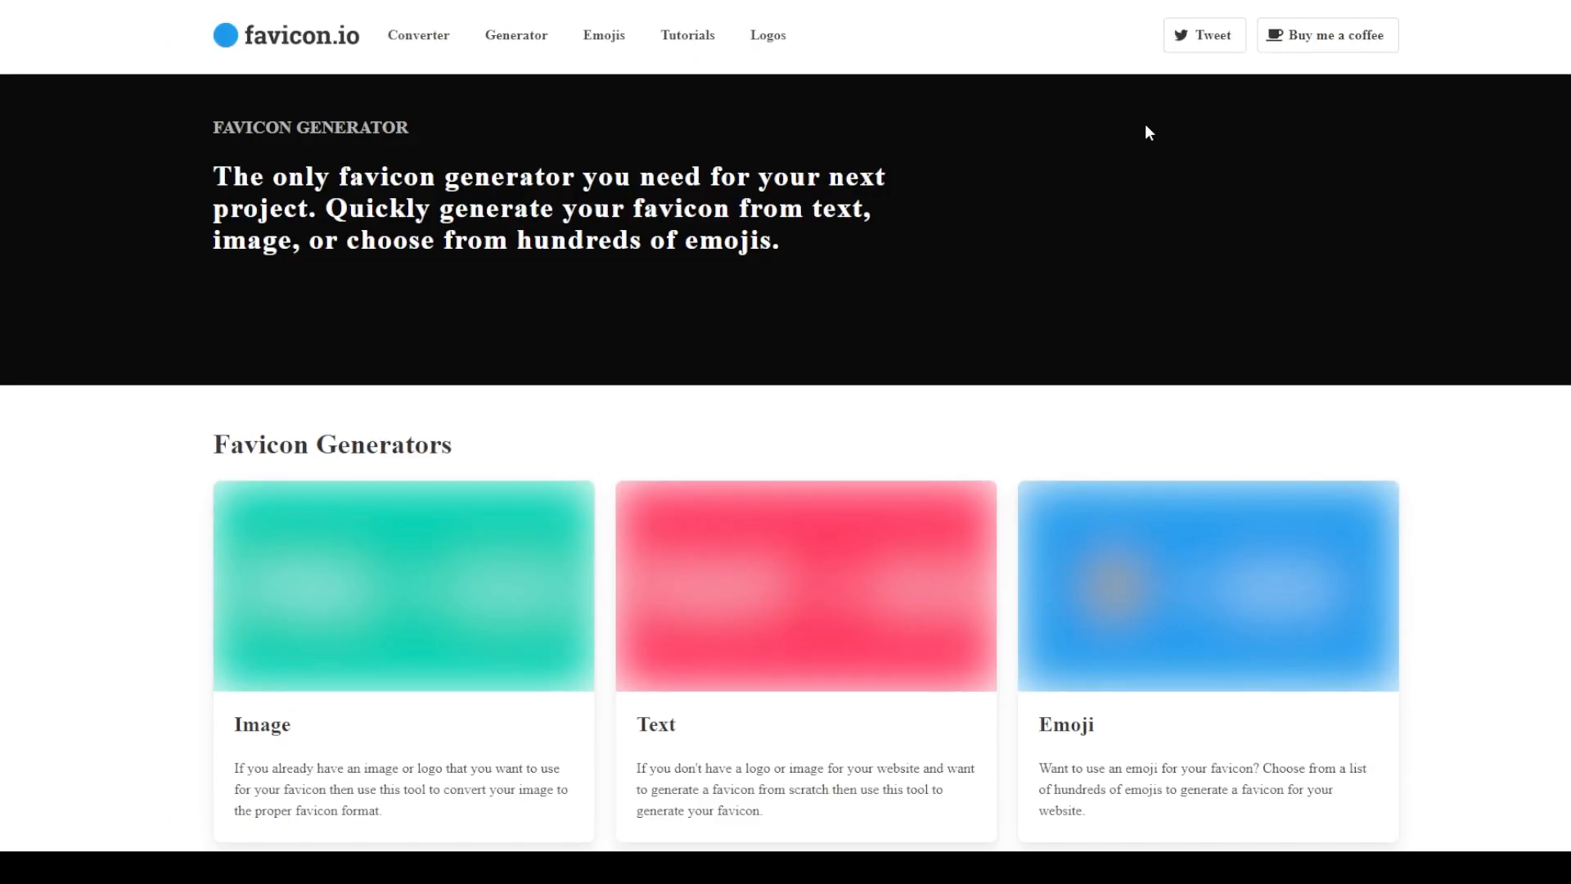
scroll(424, 319, down, 4)
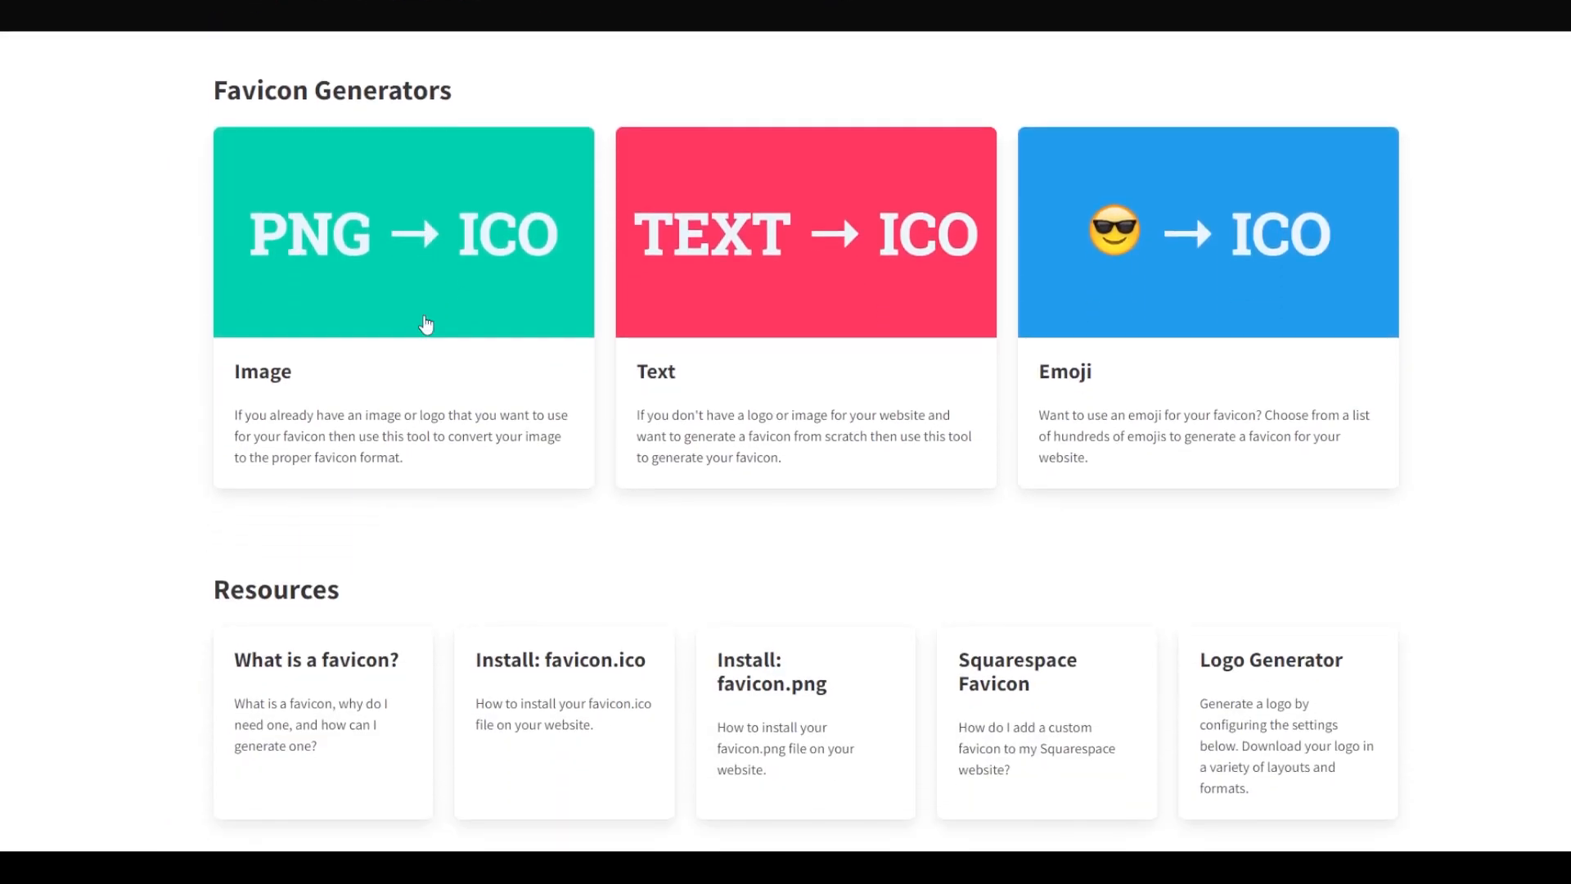
click(351, 267)
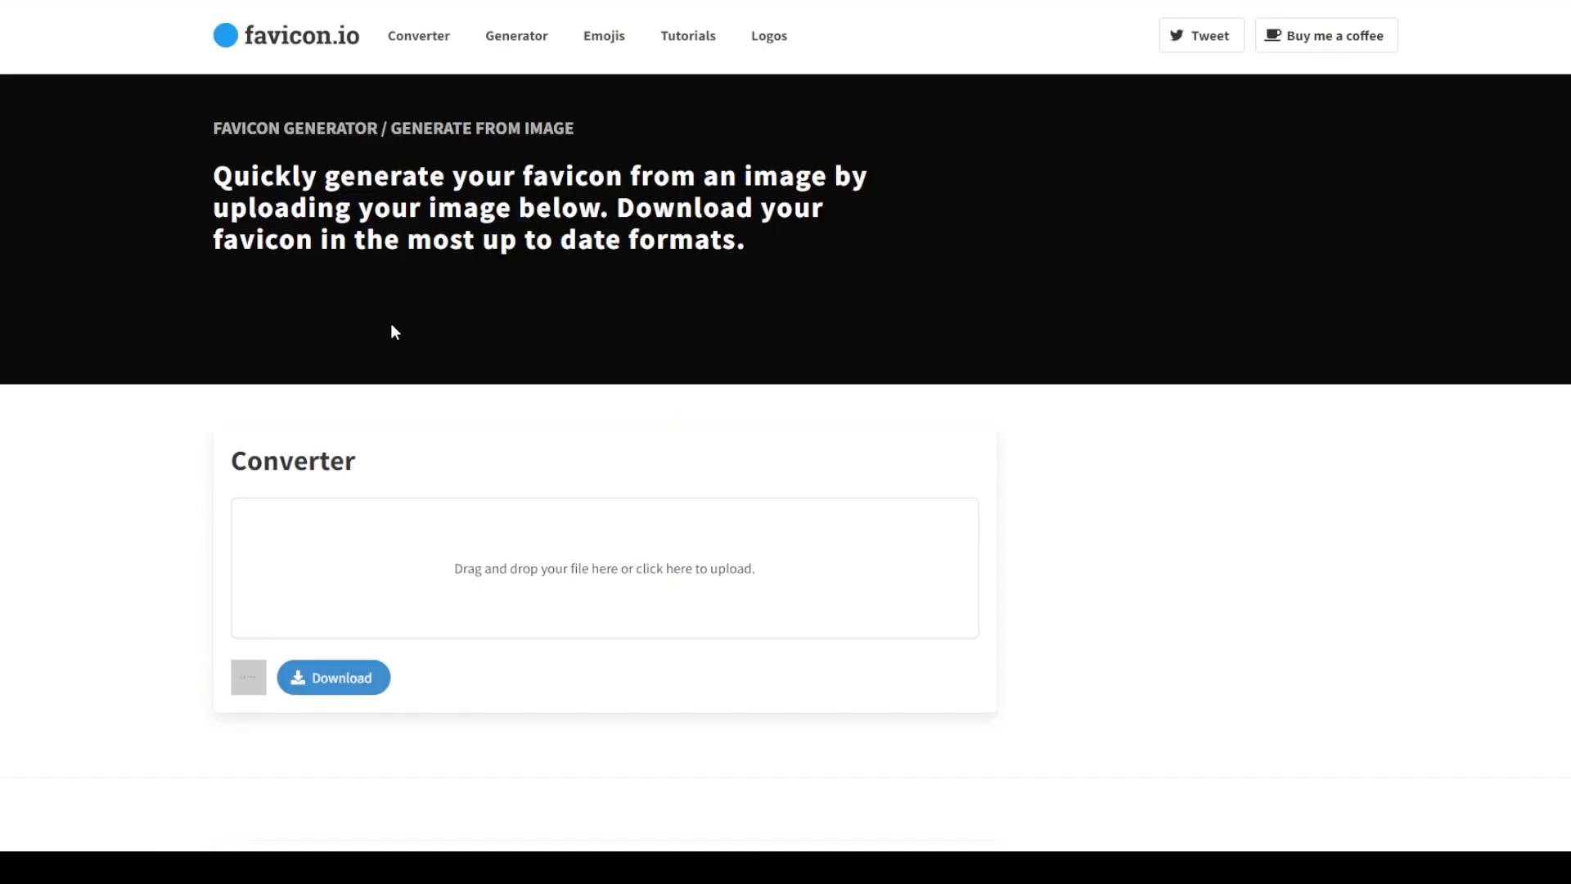
scroll(393, 331, down, 4)
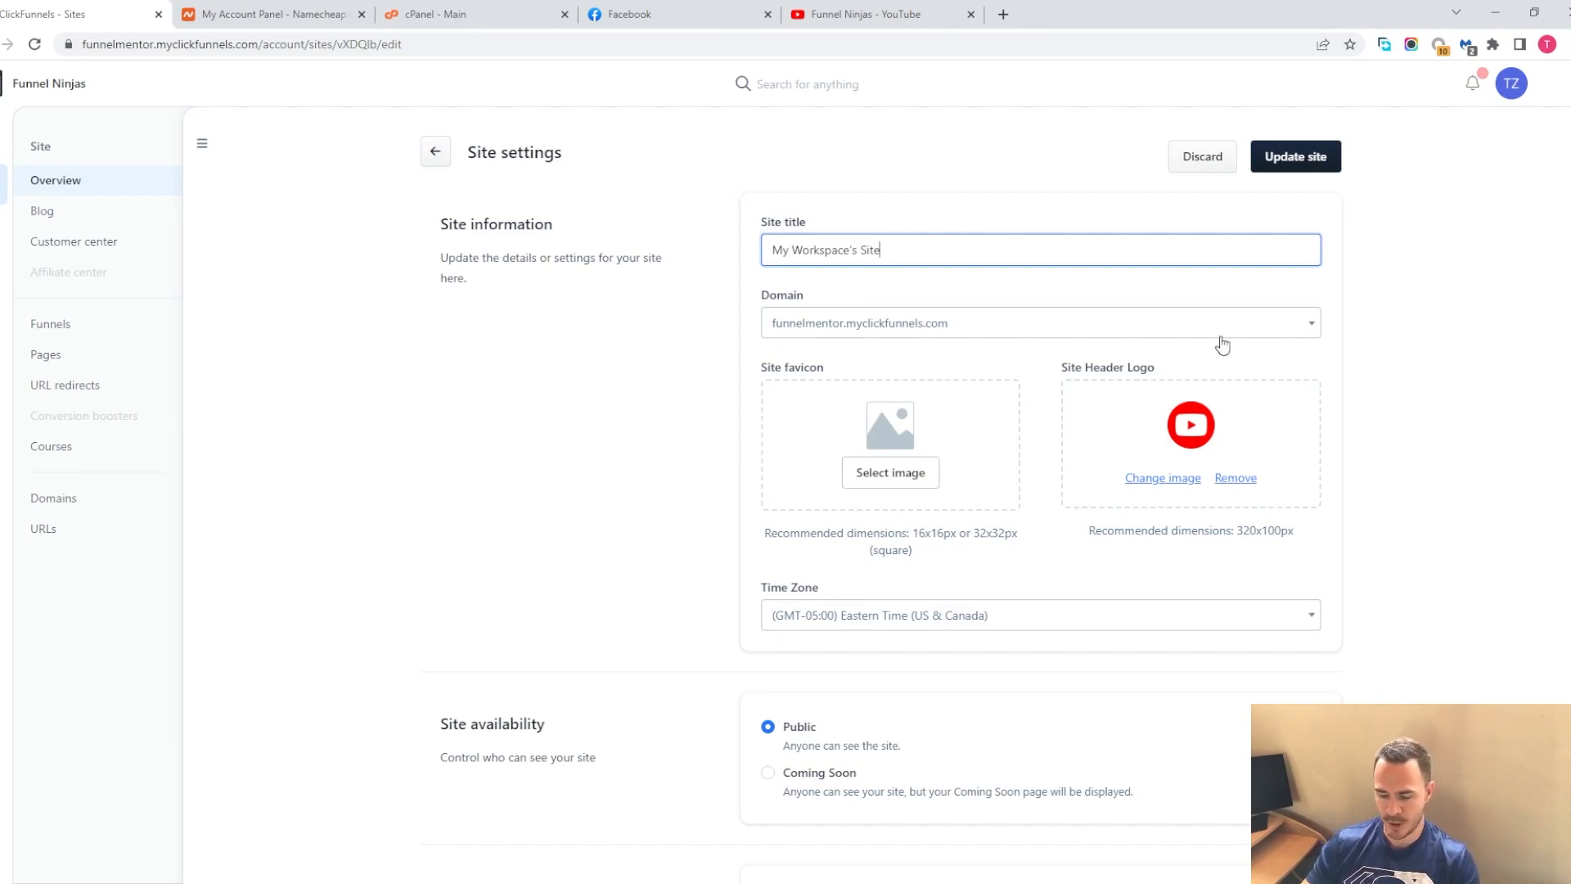
Review the site settings' tracking codes, advanced theme options and SEO & Sharing section
scroll(1291, 463, down, 5)
scroll(1242, 474, down, 2)
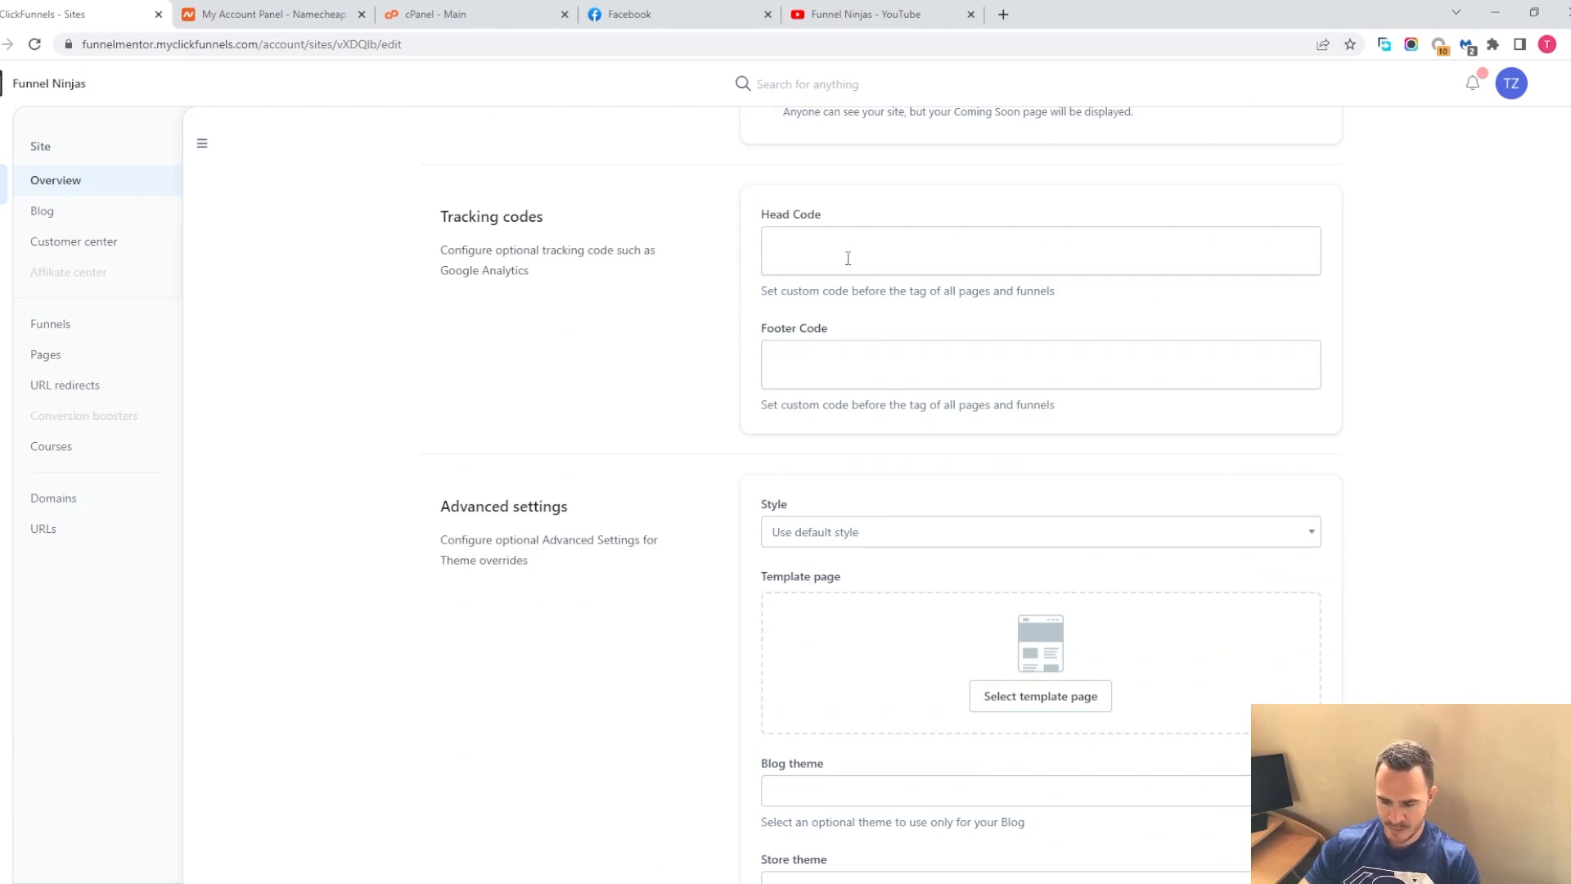
scroll(846, 348, down, 3)
scroll(804, 279, down, 3)
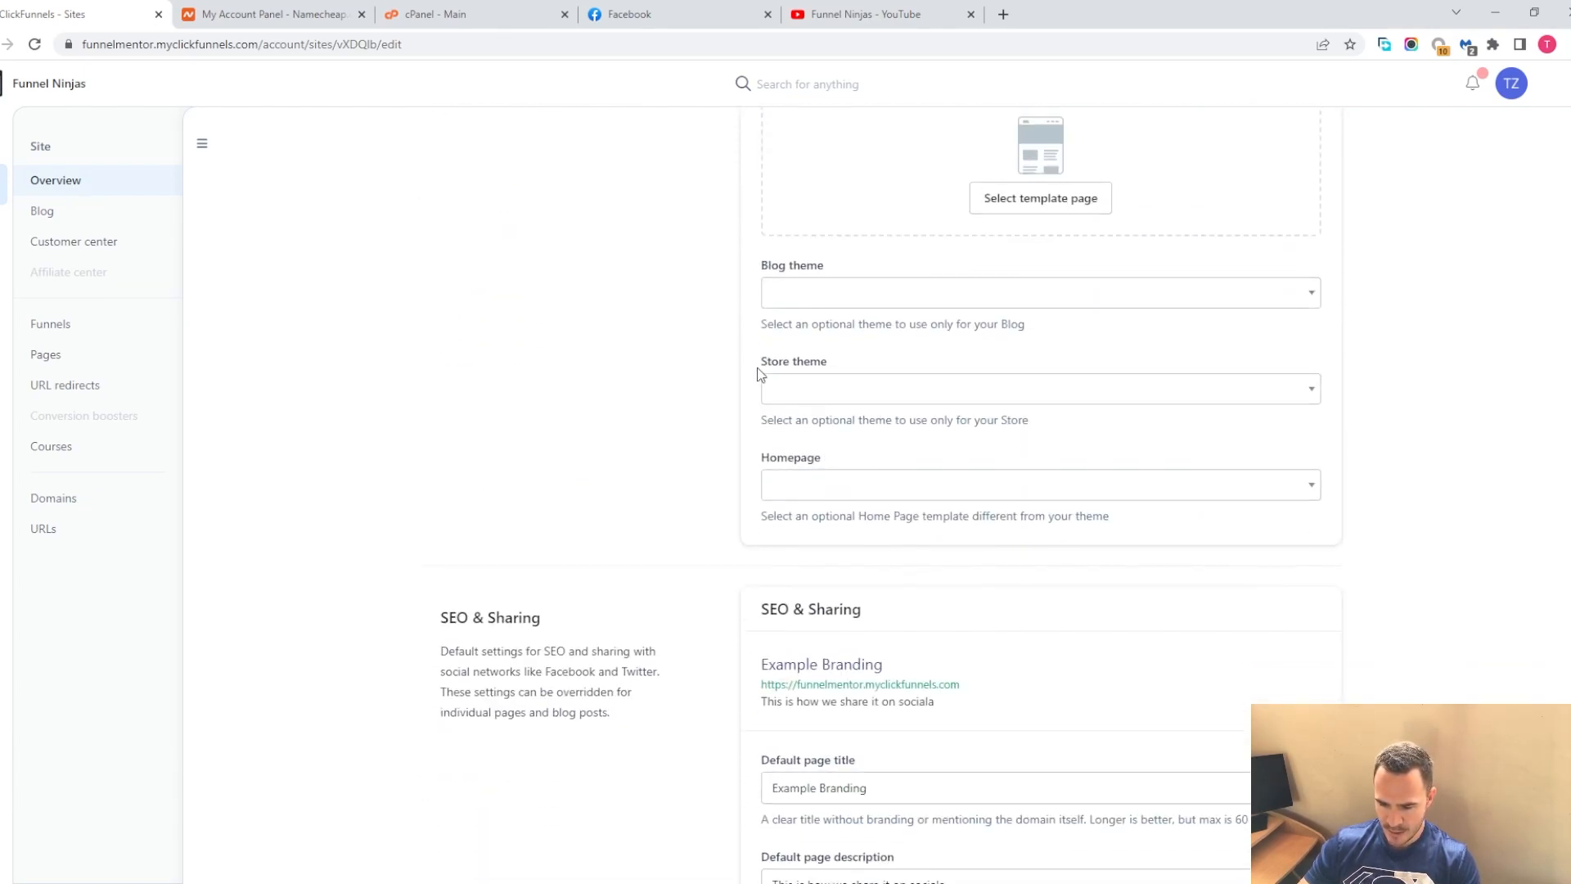
click(1308, 282)
click(654, 342)
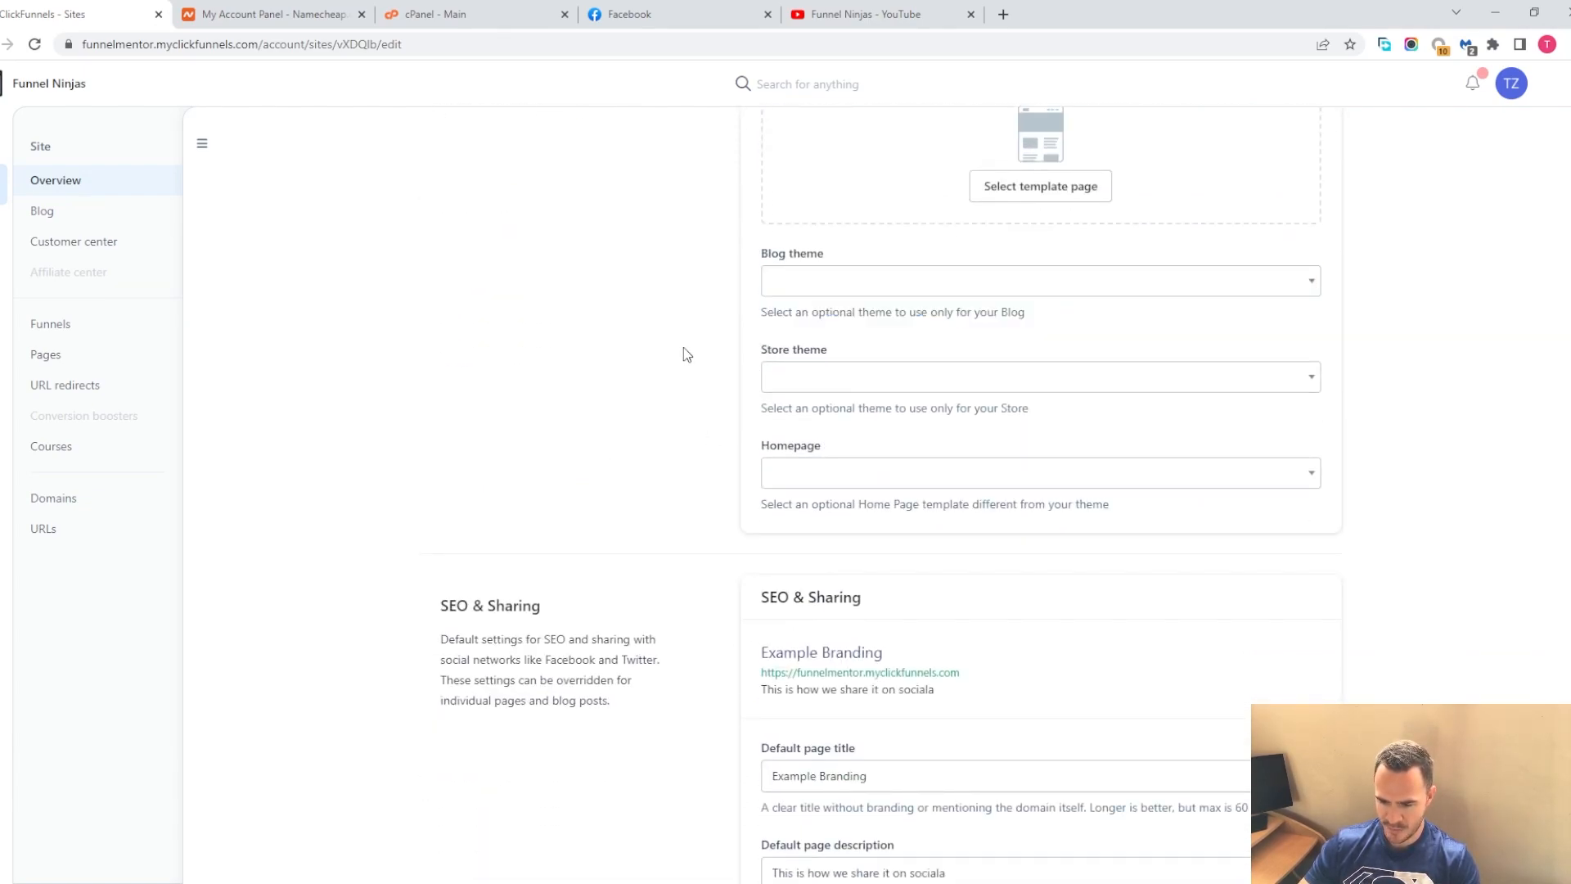
click(900, 385)
click(563, 341)
scroll(659, 487, down, 4)
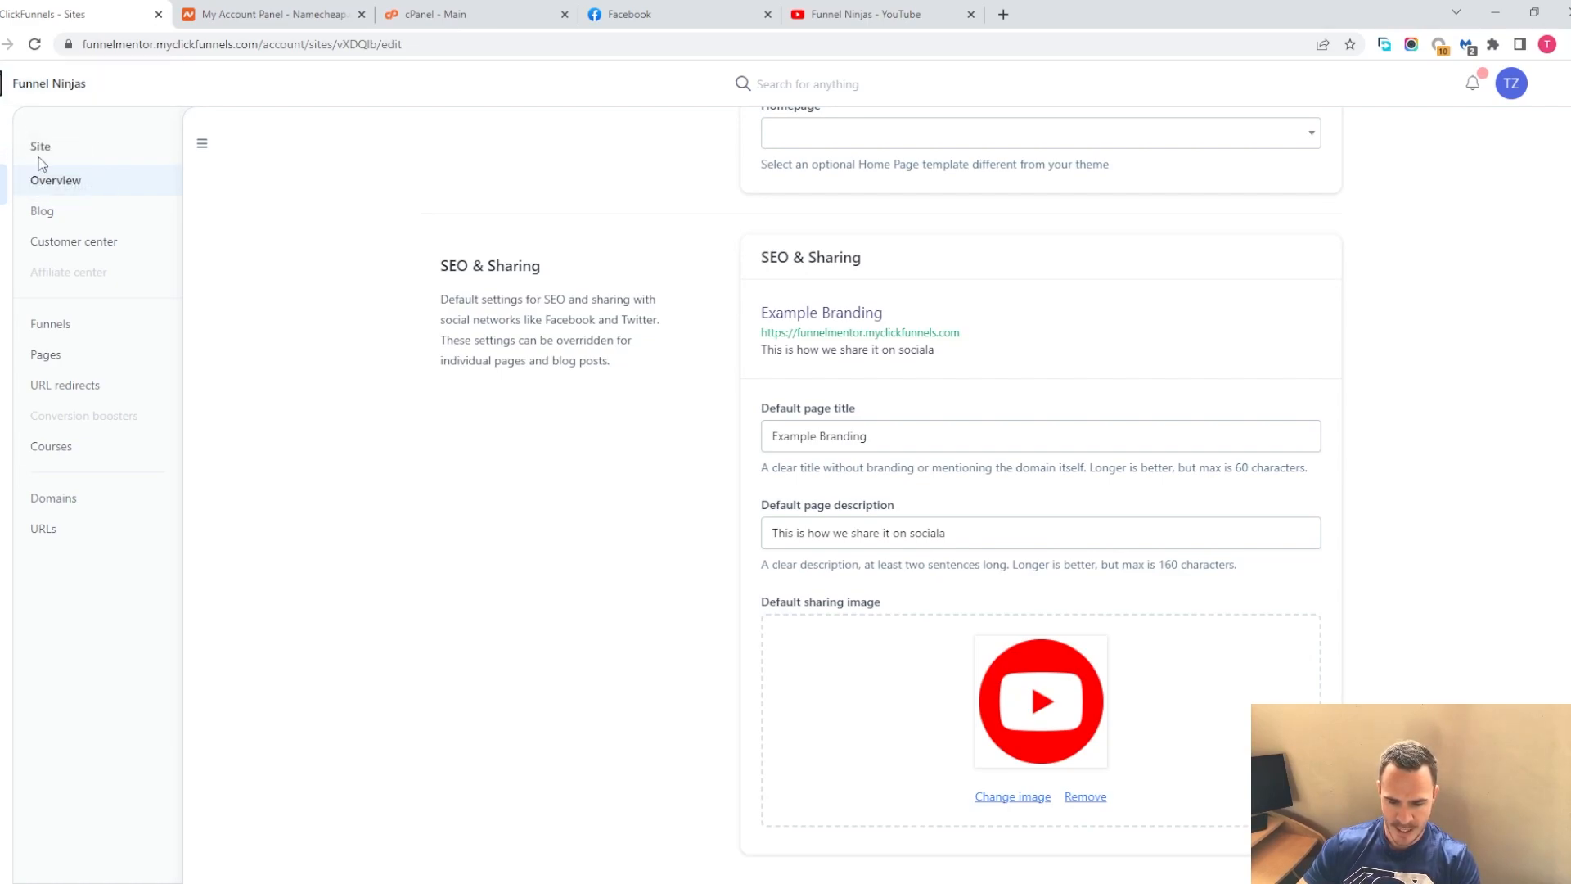
Open the site theme in the editor on the Blog home page and open its style guide
click(31, 180)
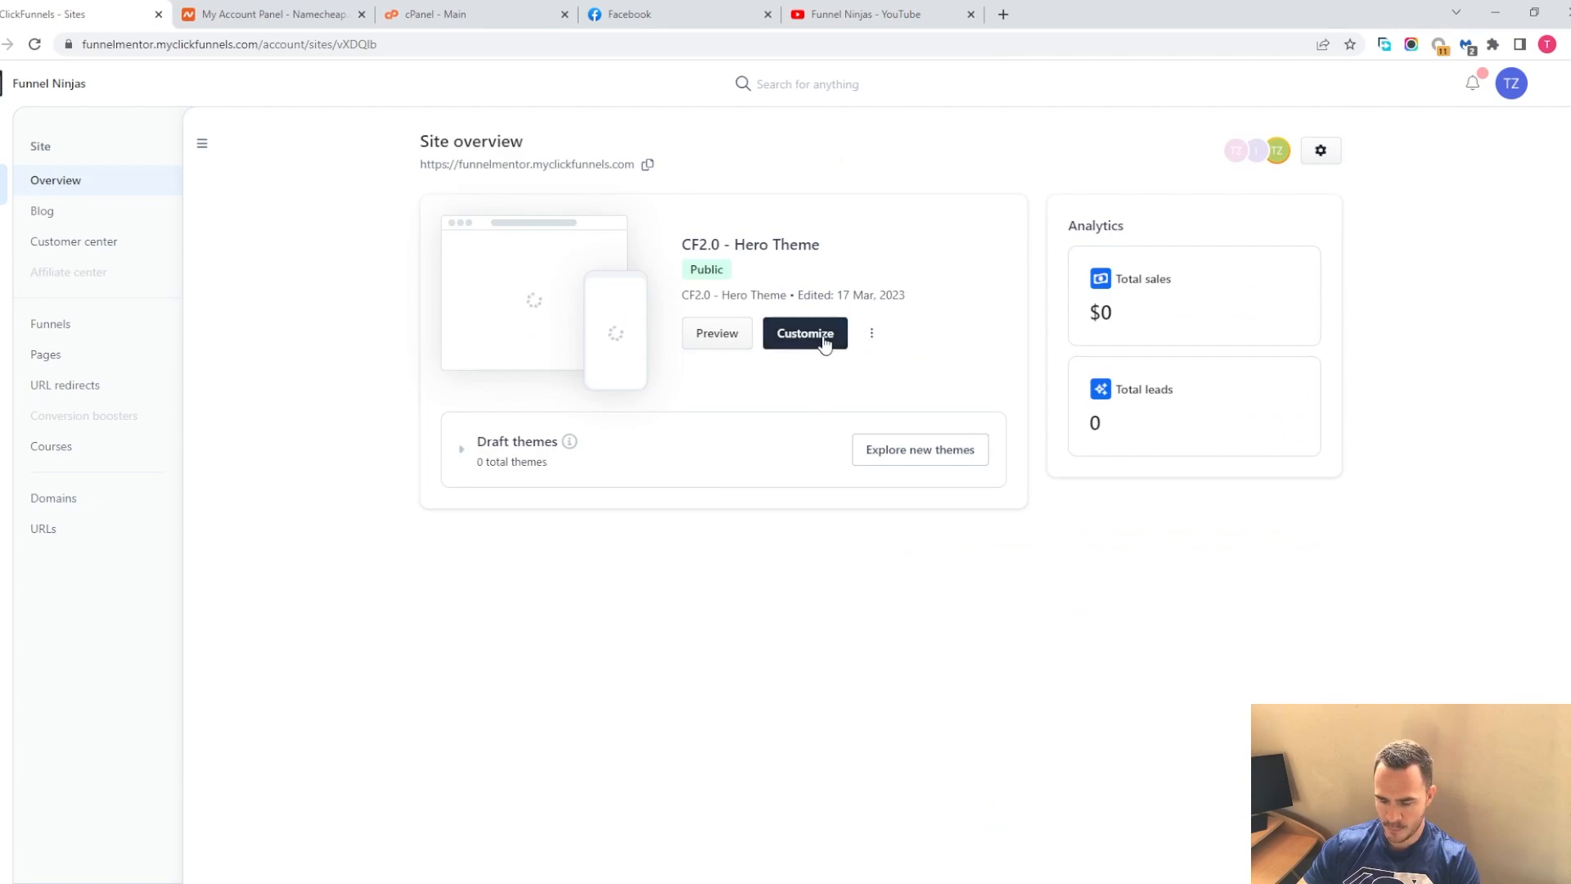
click(812, 340)
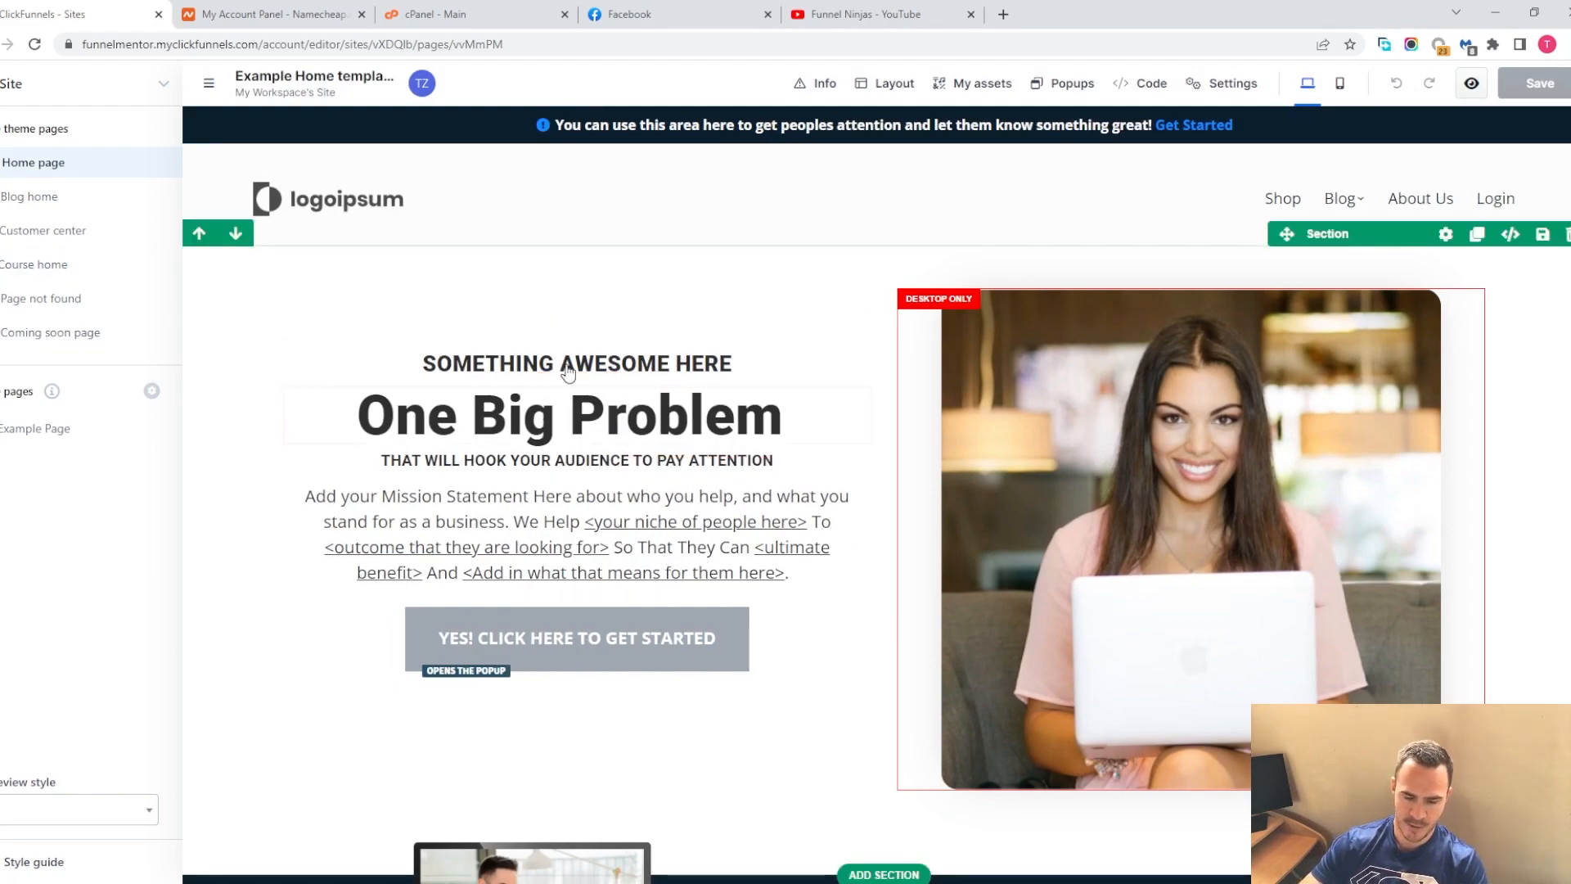
click(21, 199)
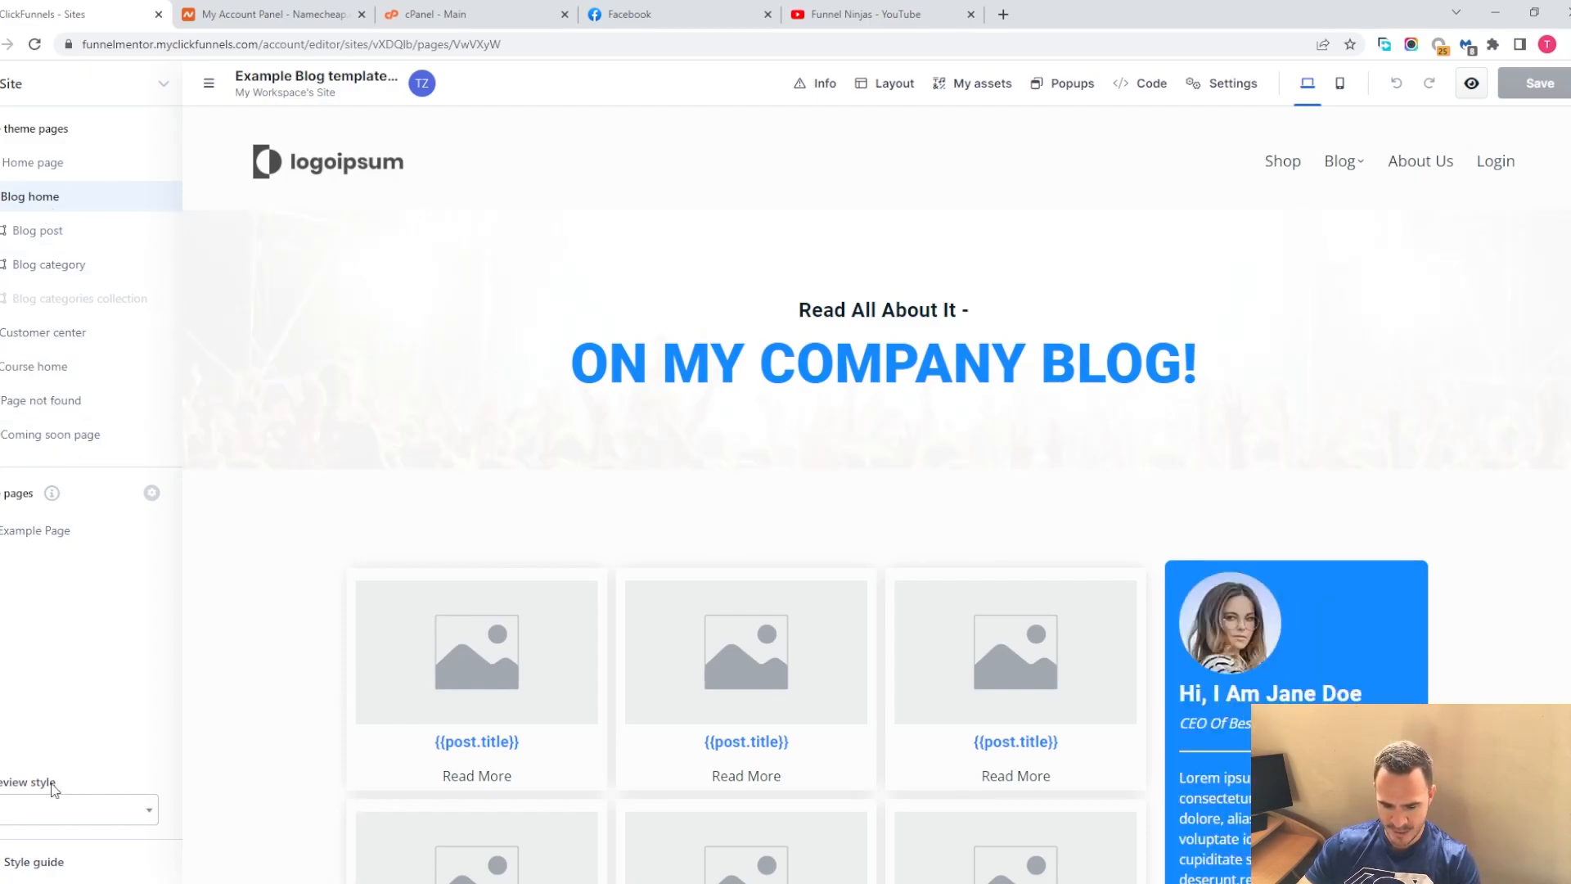
click(38, 864)
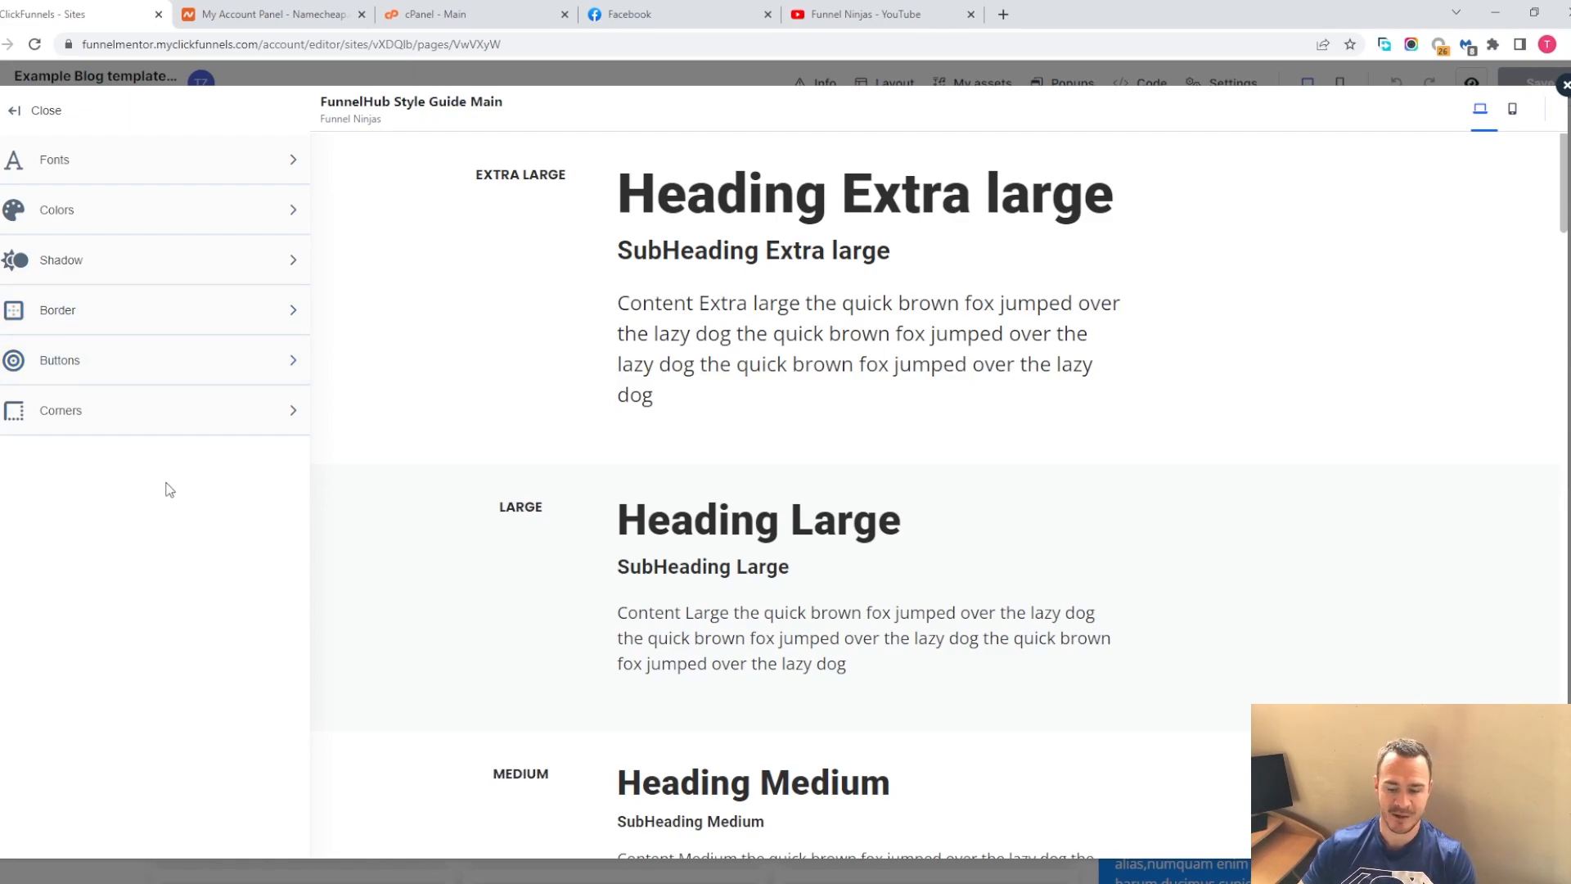
Try the Noto Sans JP font for headlines, then discard the font changes
click(119, 154)
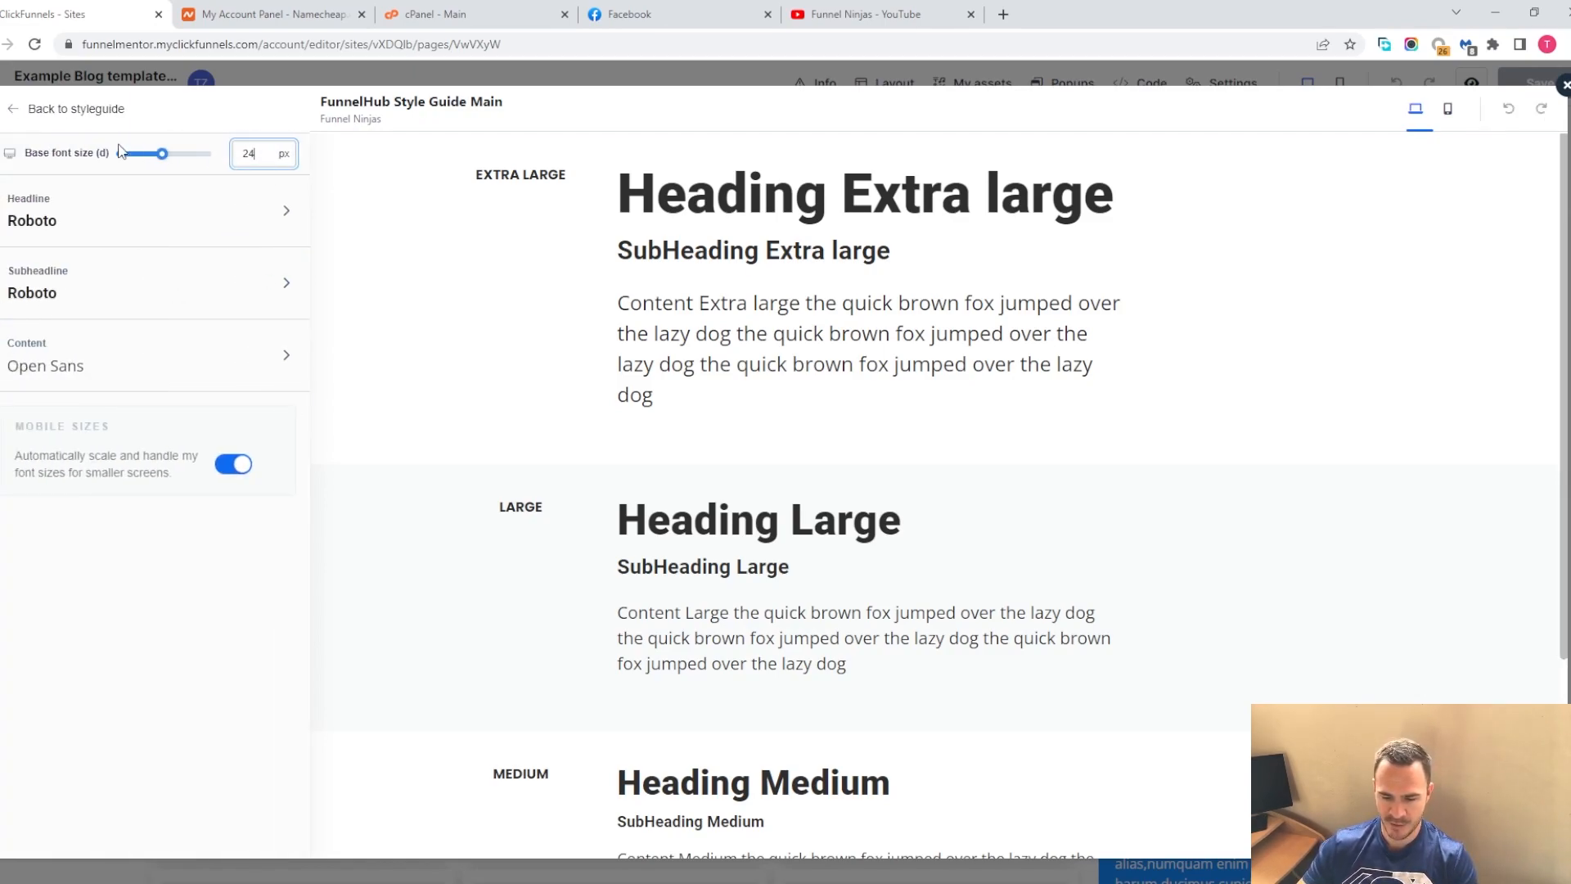
drag(630, 174, 1126, 182)
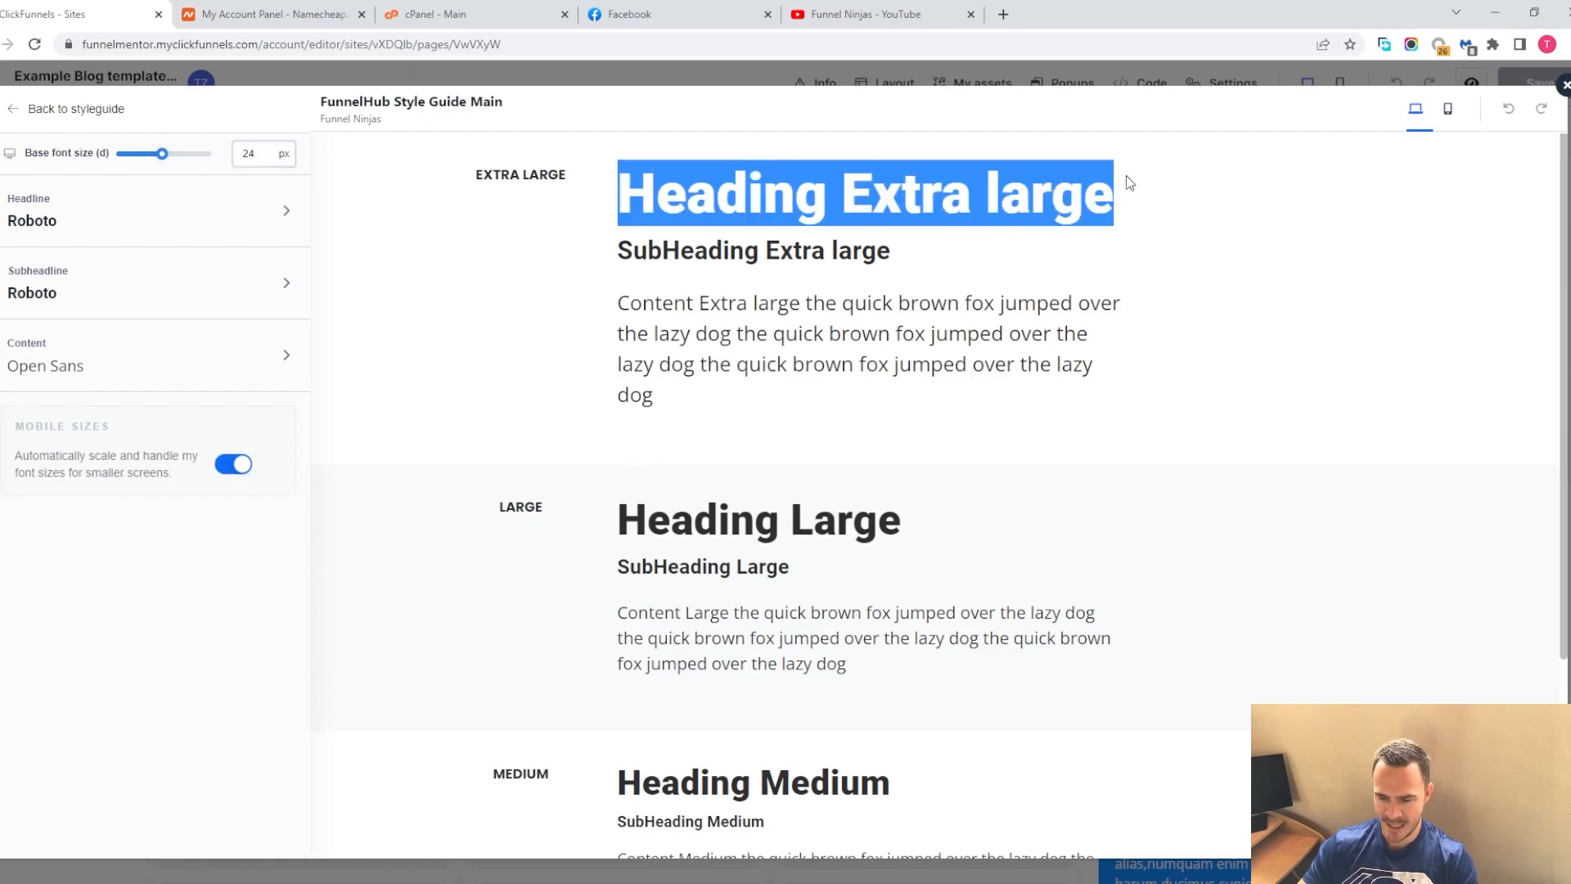
drag(570, 528, 956, 527)
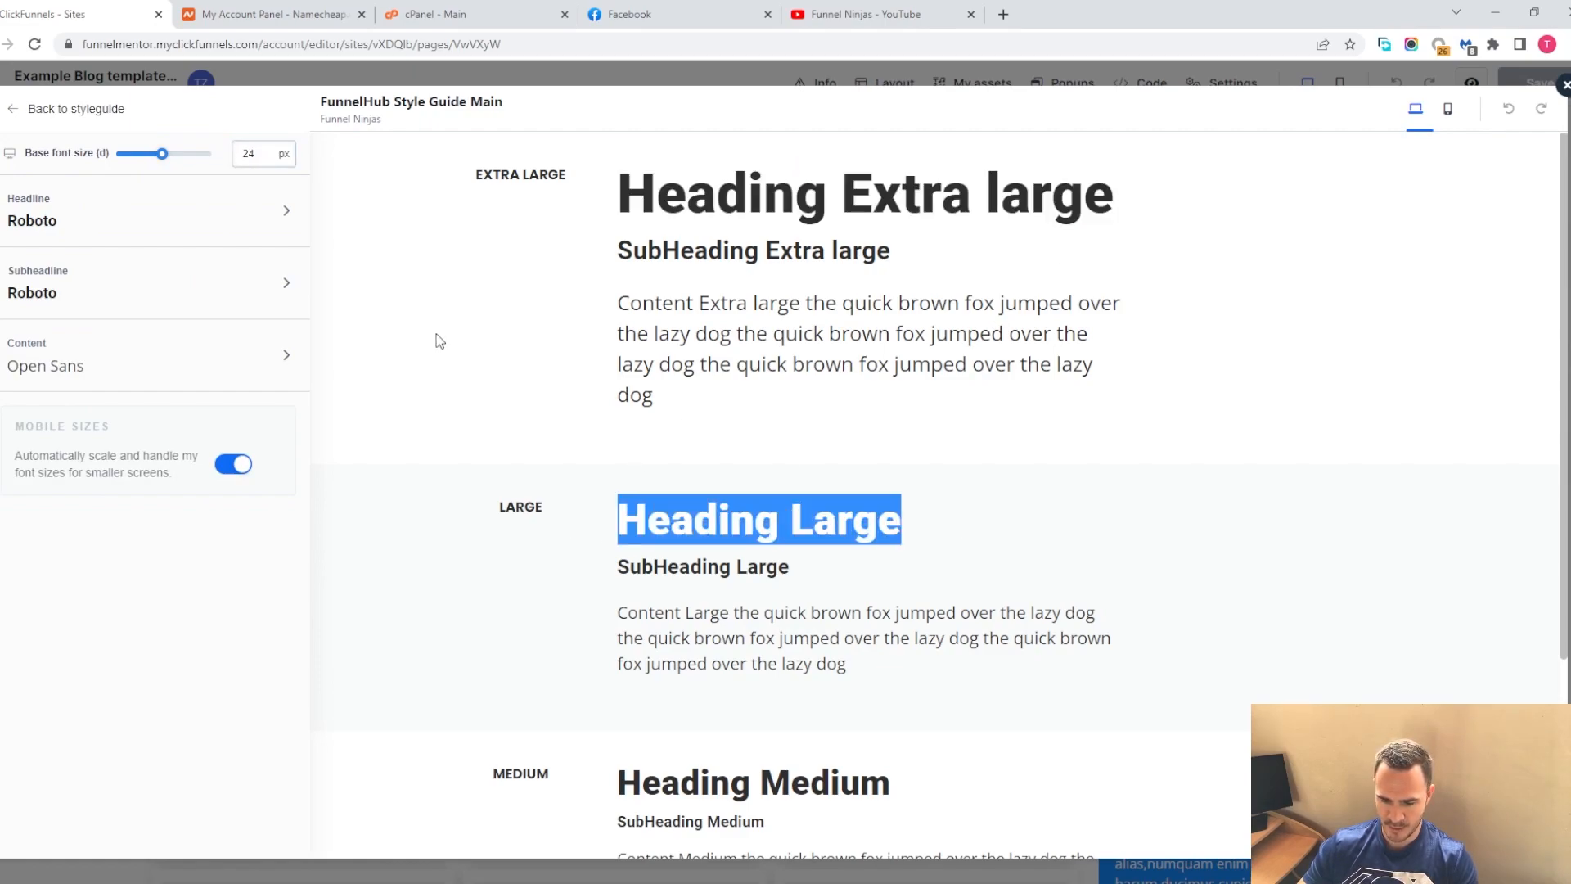
click(163, 217)
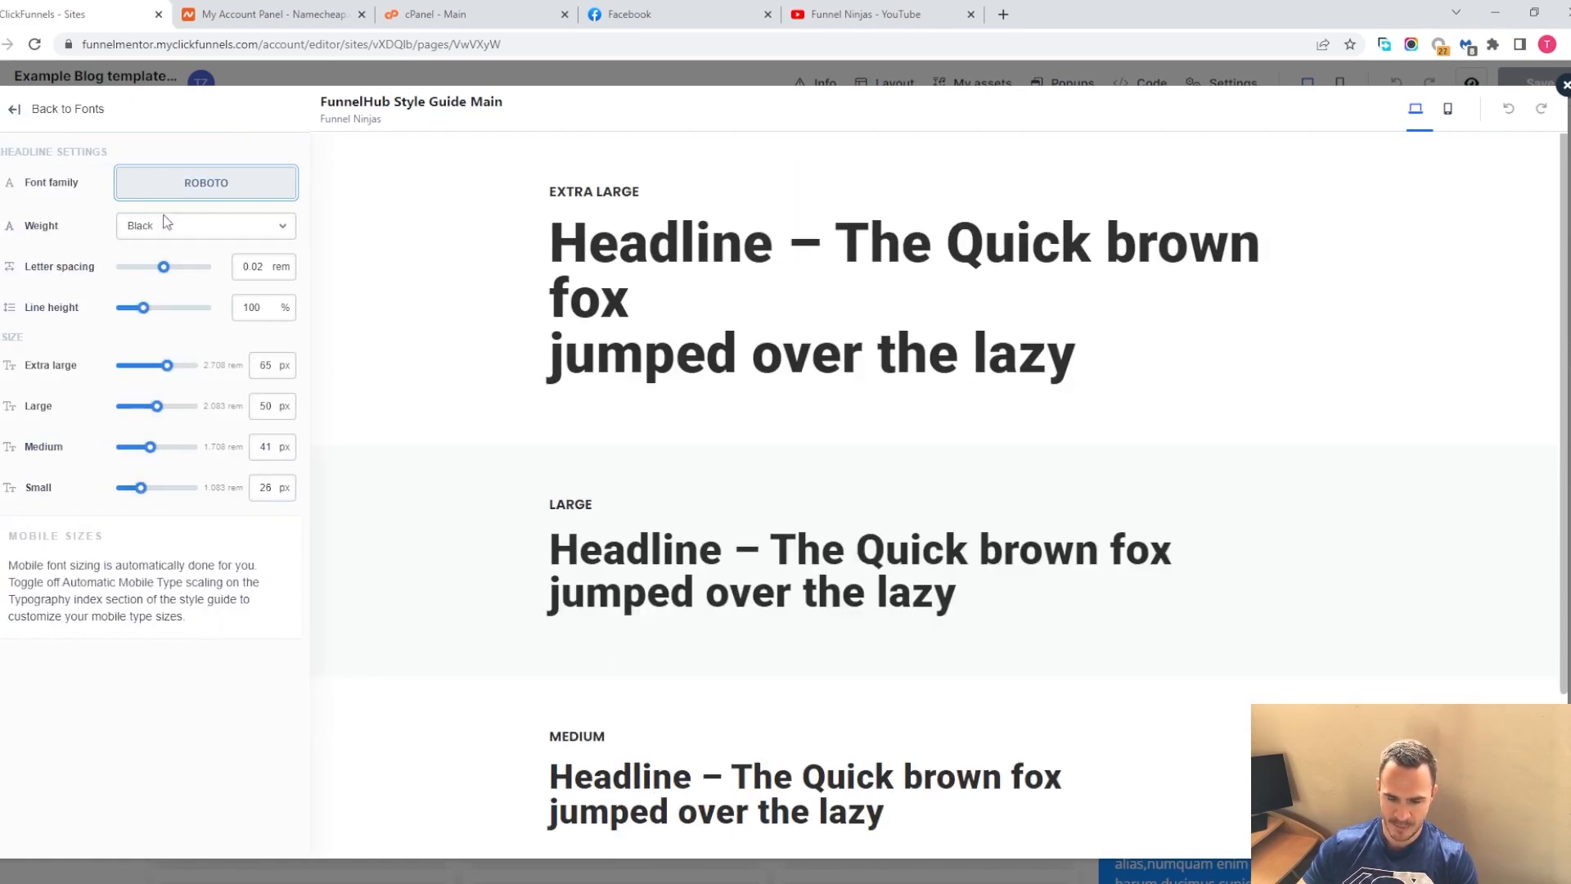
click(231, 199)
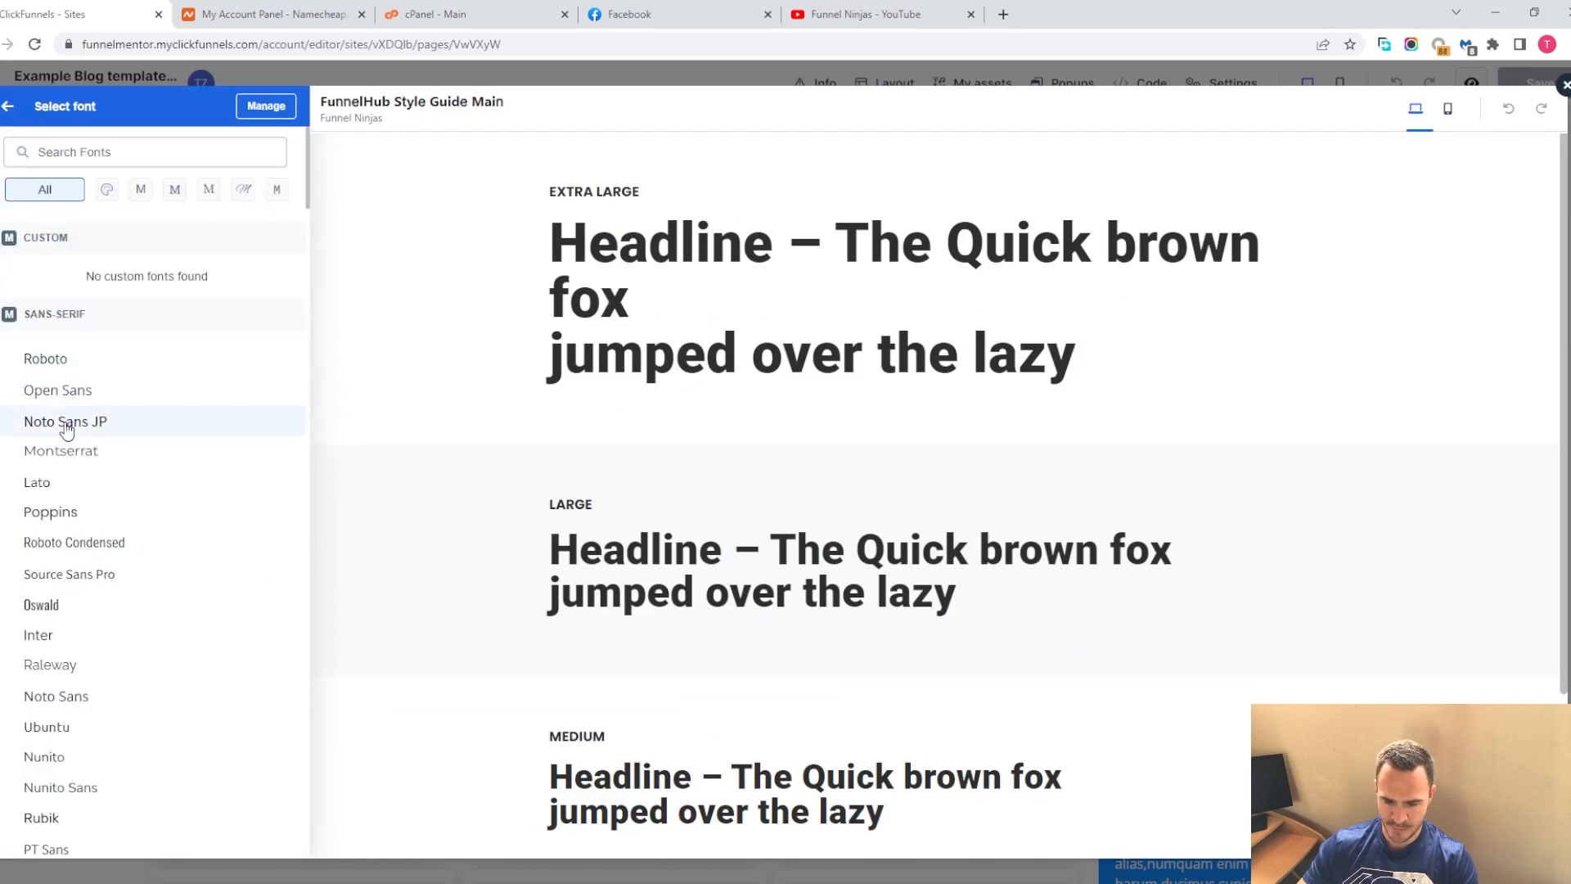
click(65, 423)
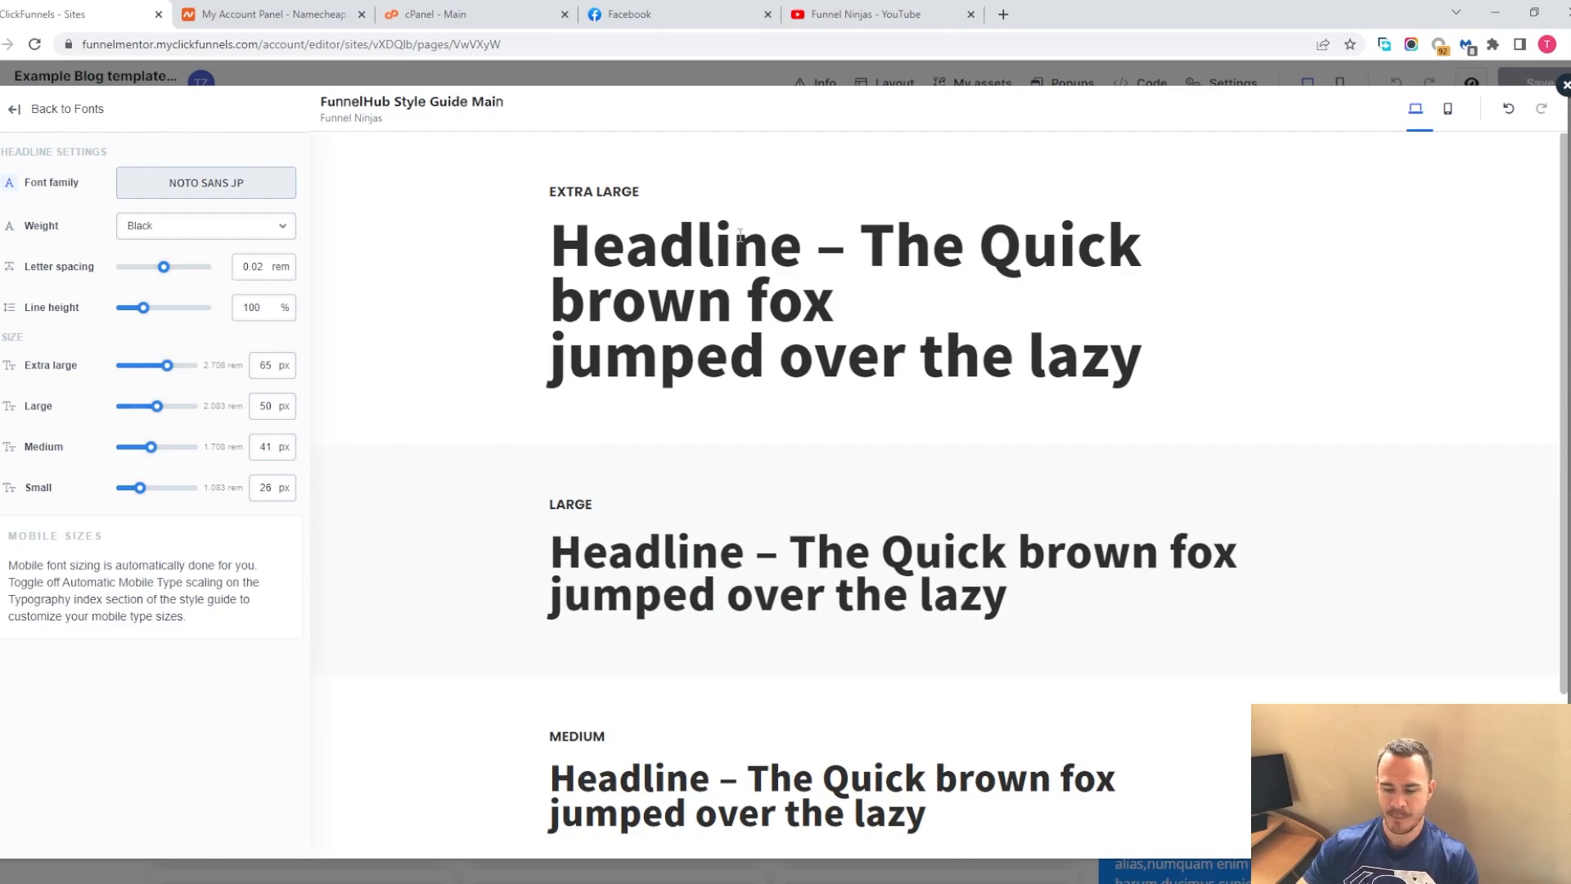
drag(595, 238, 879, 338)
drag(607, 552, 806, 598)
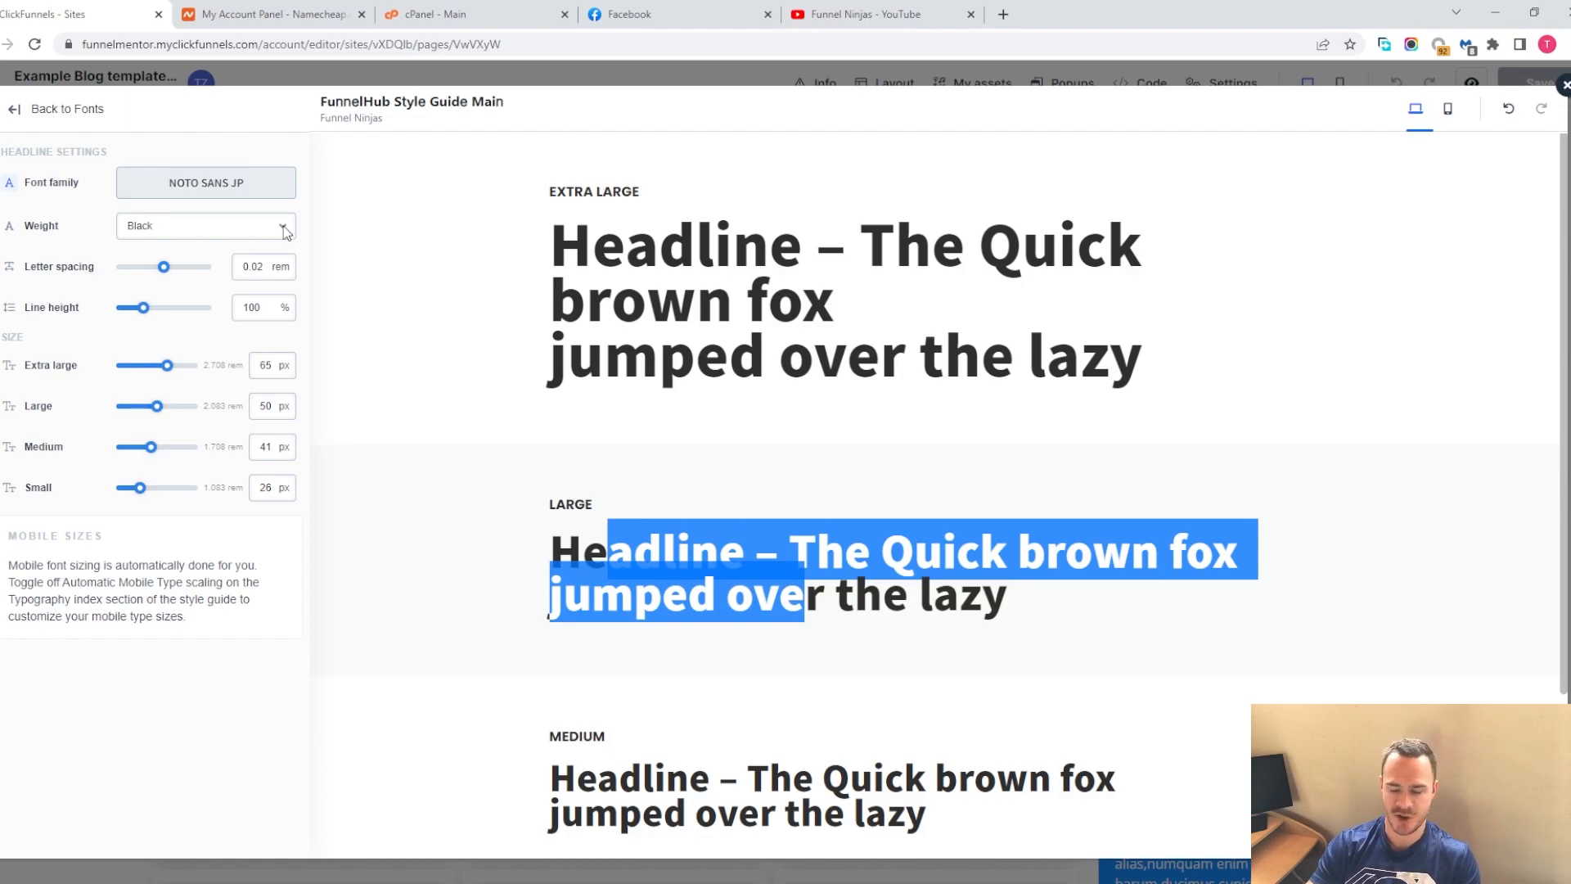
click(31, 116)
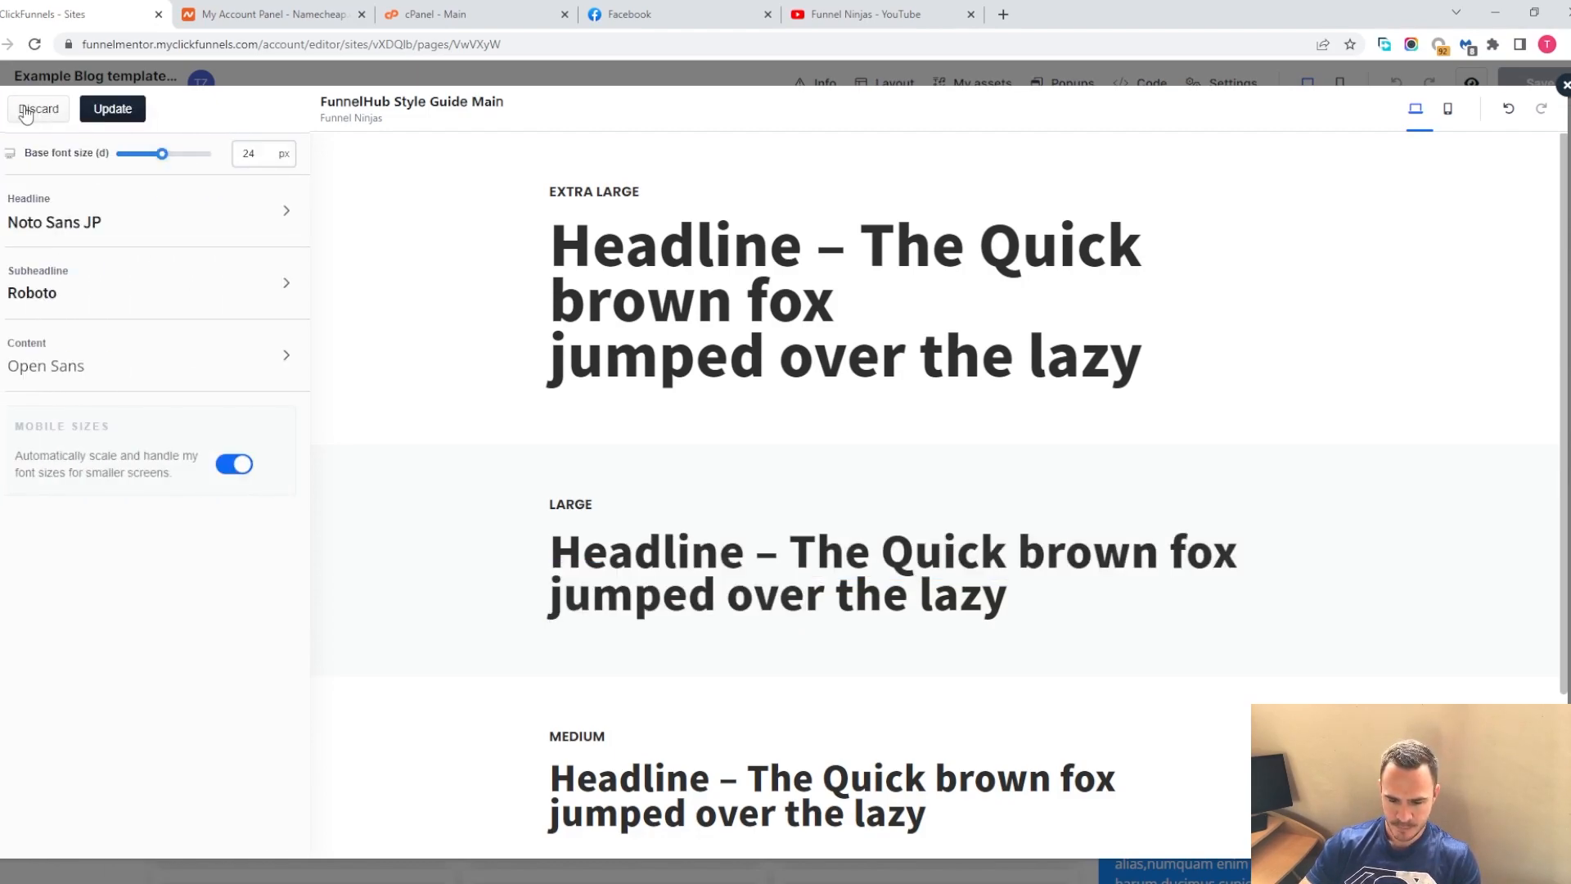
click(34, 113)
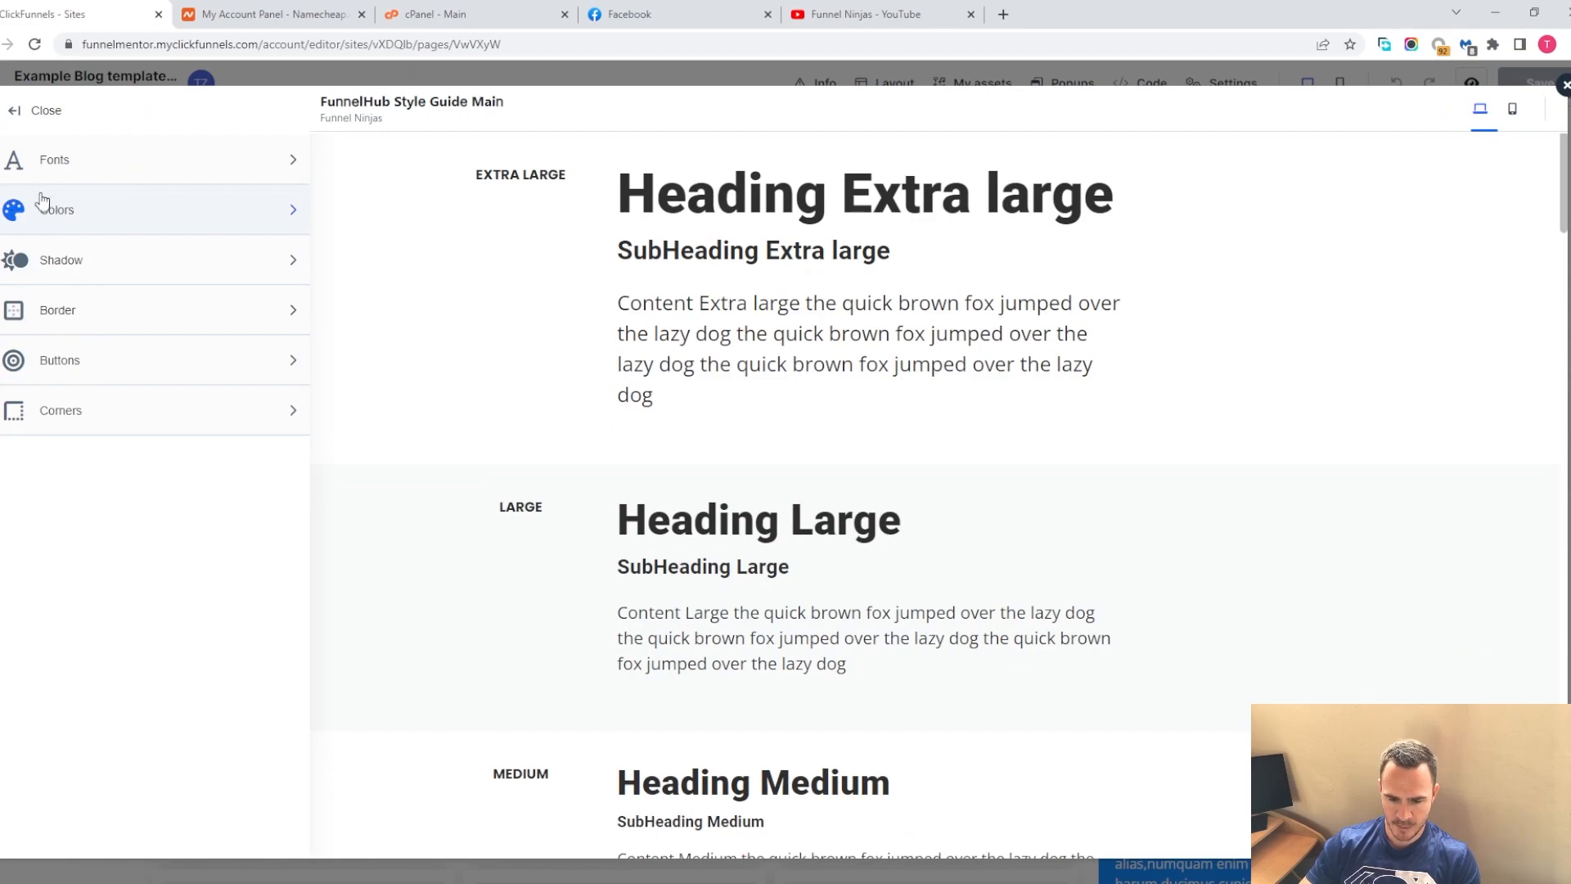
Open the style guide colors and darken the first theme color to near black
click(79, 220)
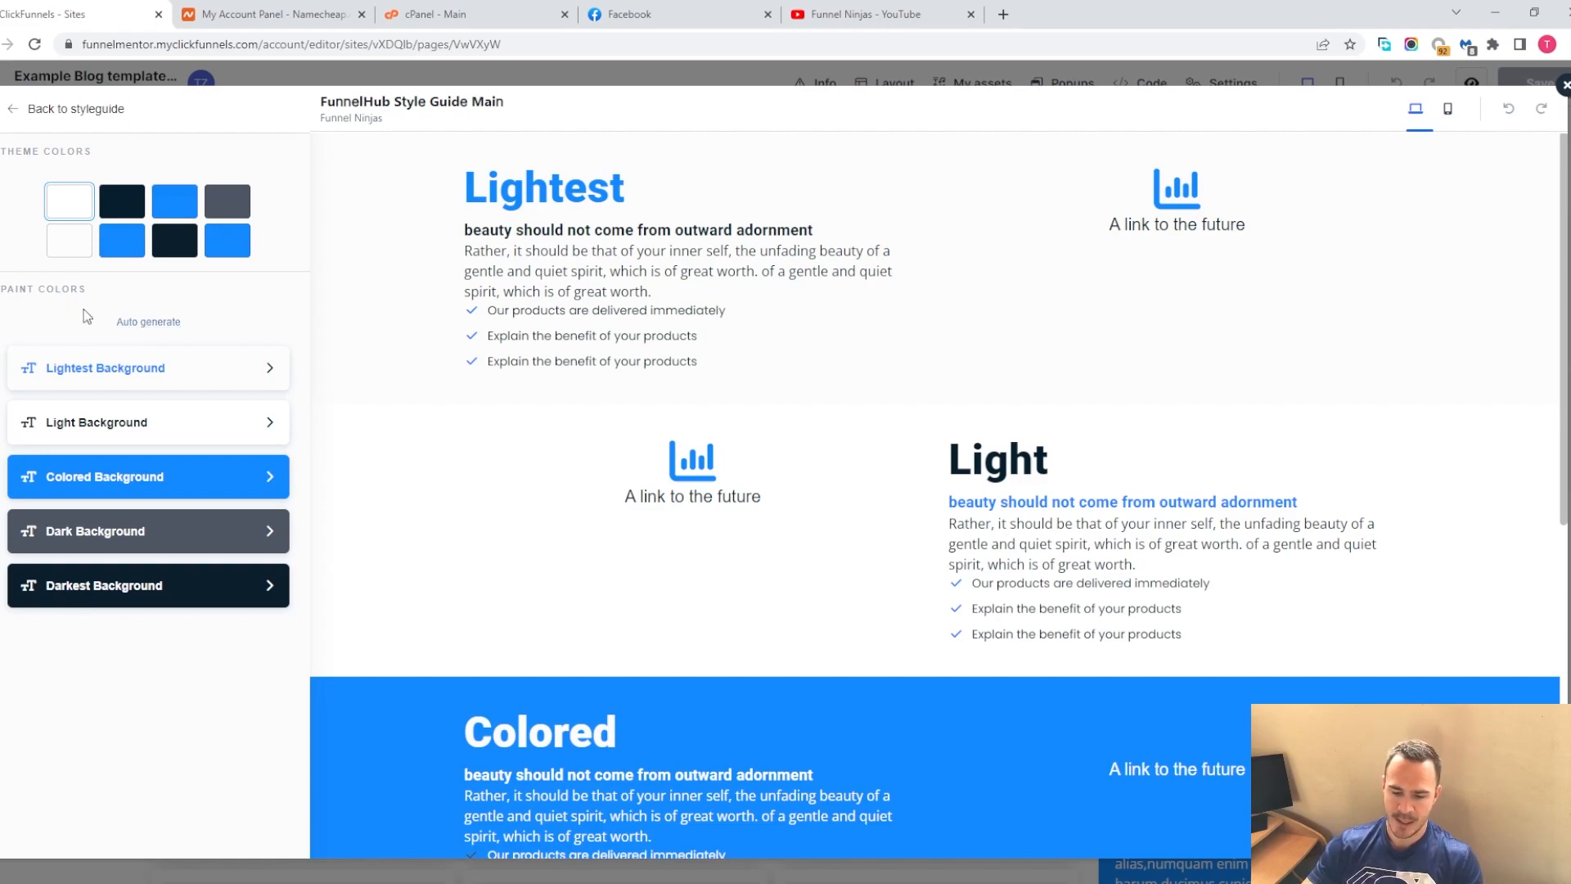
click(123, 212)
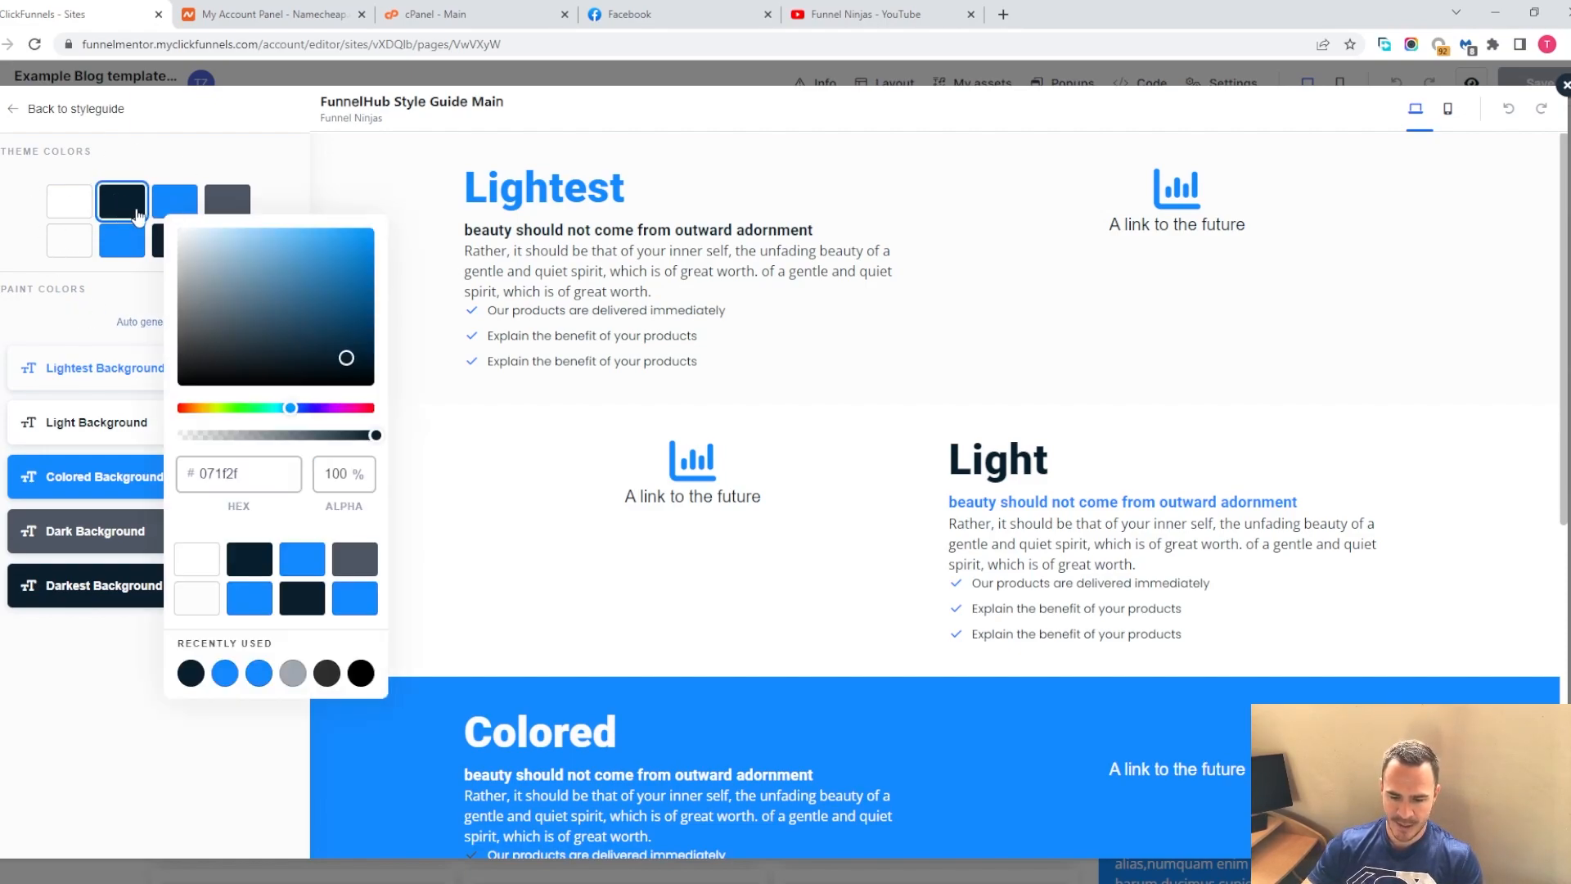
click(22, 190)
click(59, 203)
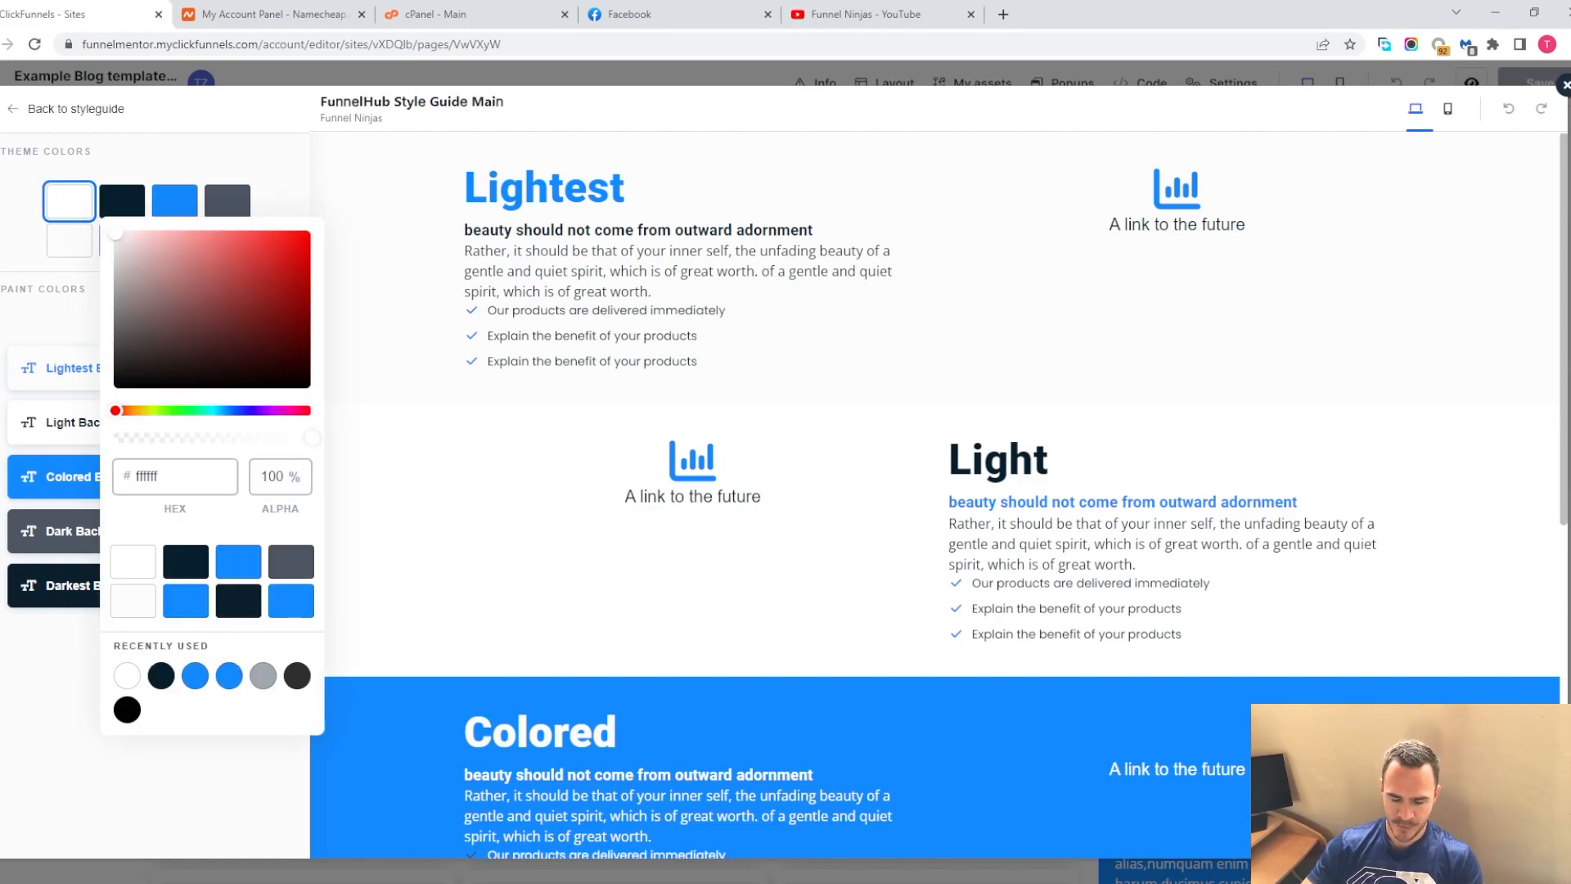
drag(141, 243, 136, 361)
Change the second theme color to a lighter blue
click(171, 200)
click(133, 205)
drag(228, 287, 333, 232)
Set the third theme color to green 14ff2a
click(168, 206)
click(277, 406)
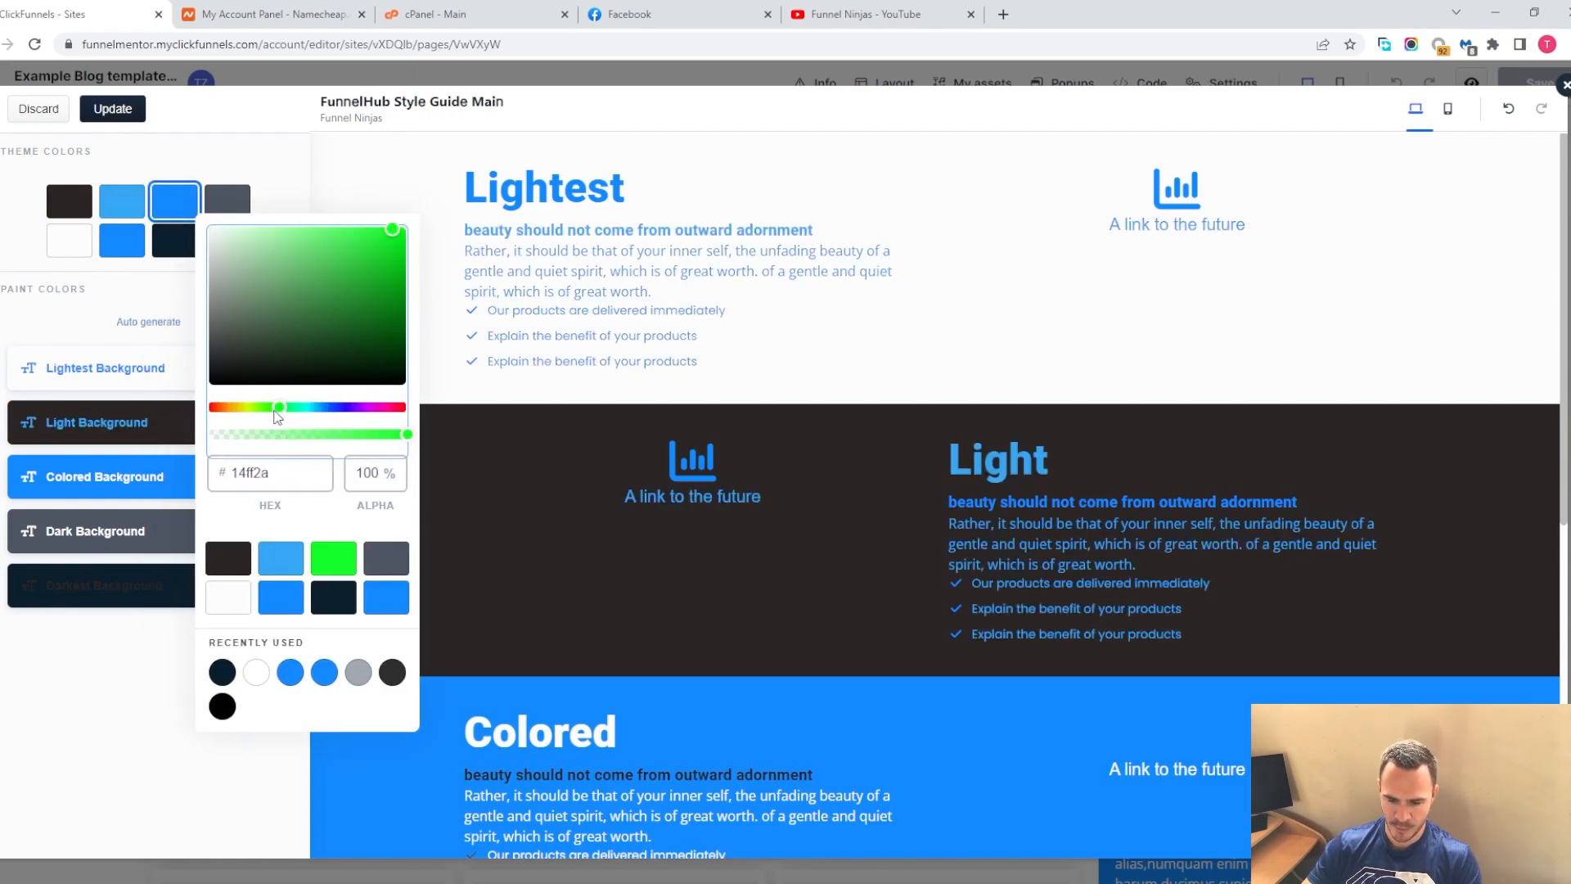
click(287, 159)
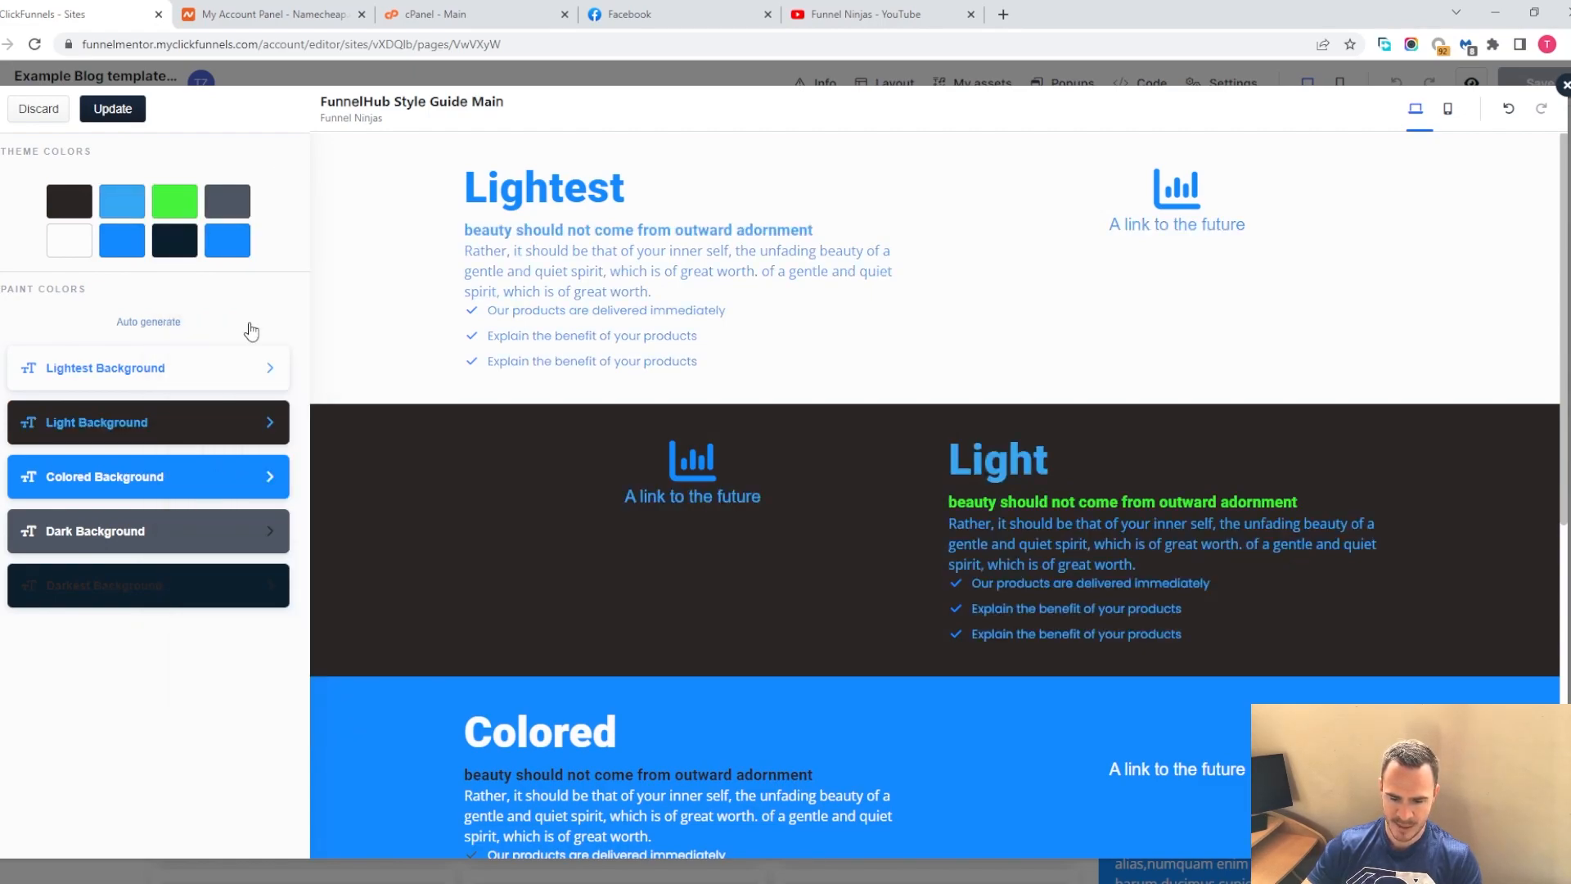
Set the Lightest Background headline color to the green theme color
drag(450, 182, 924, 345)
click(241, 383)
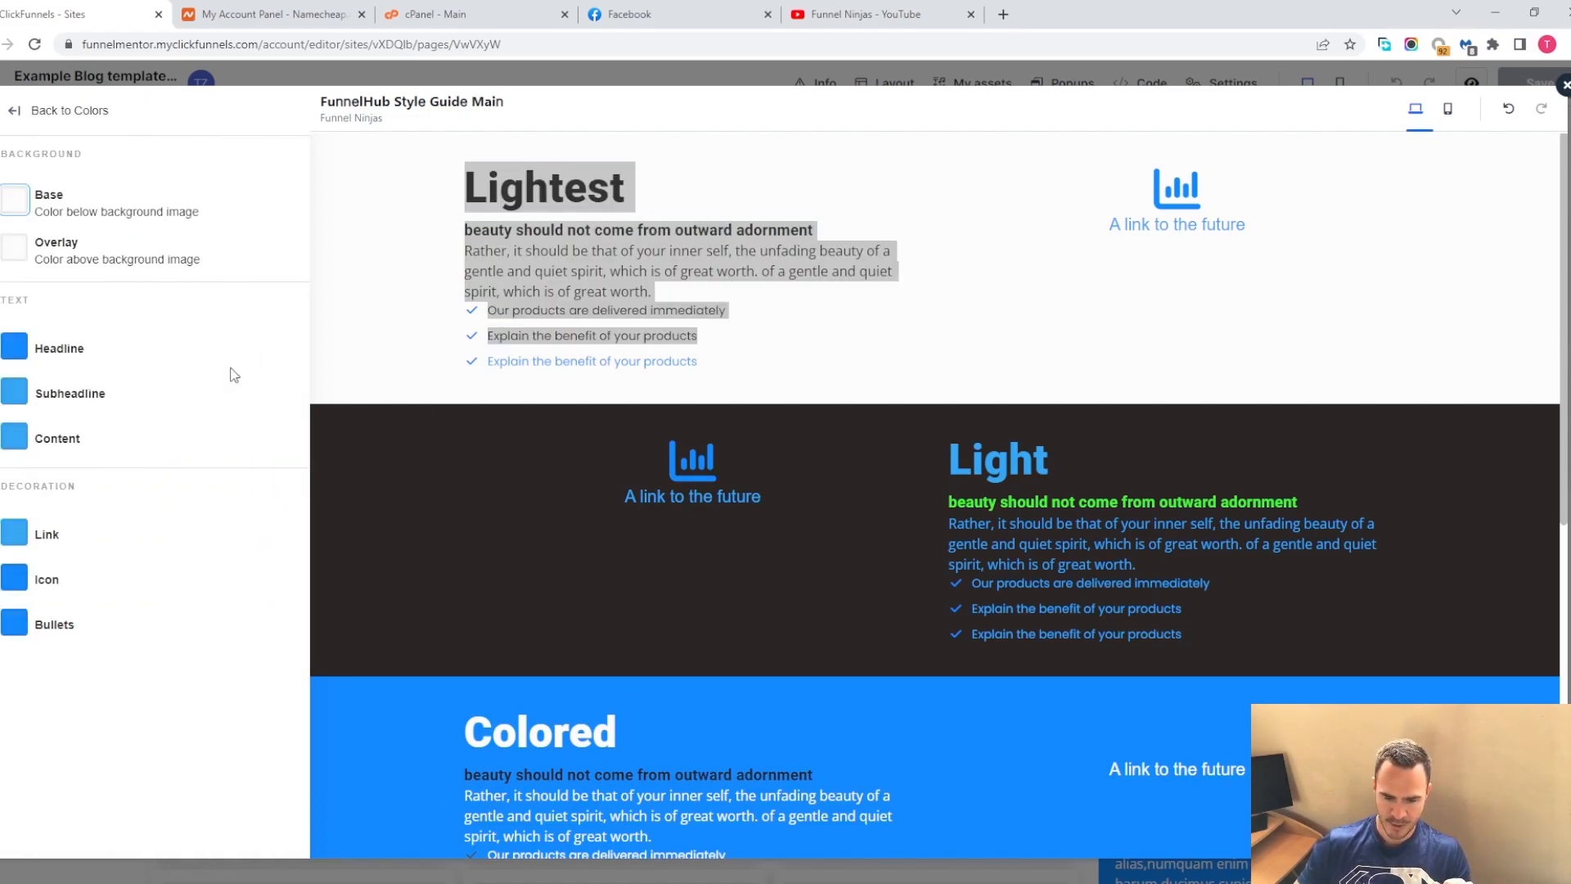
click(12, 347)
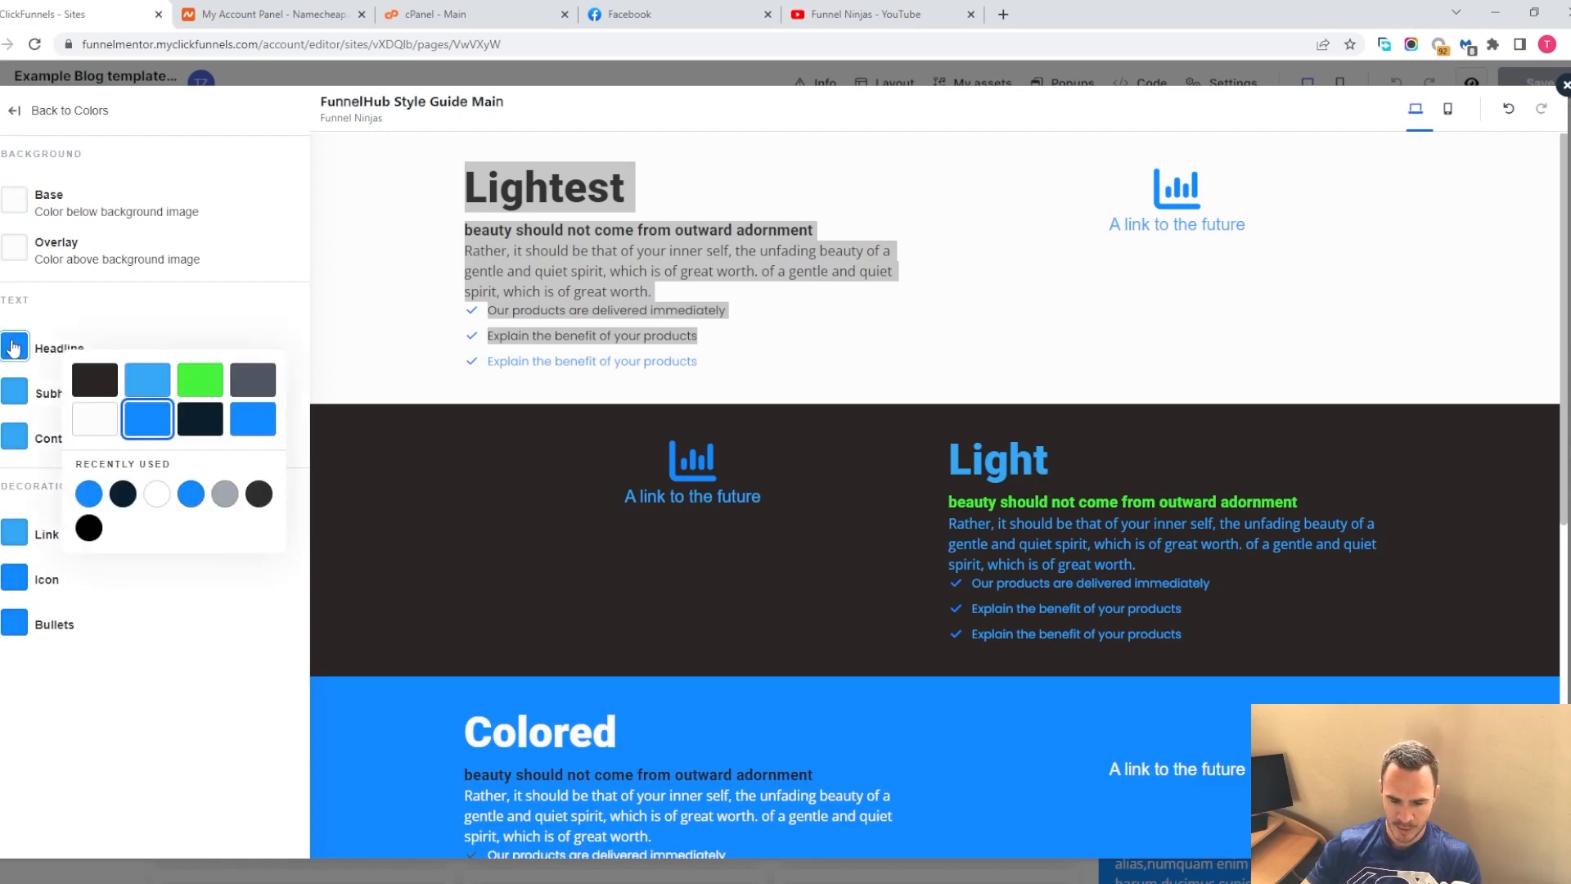
click(199, 379)
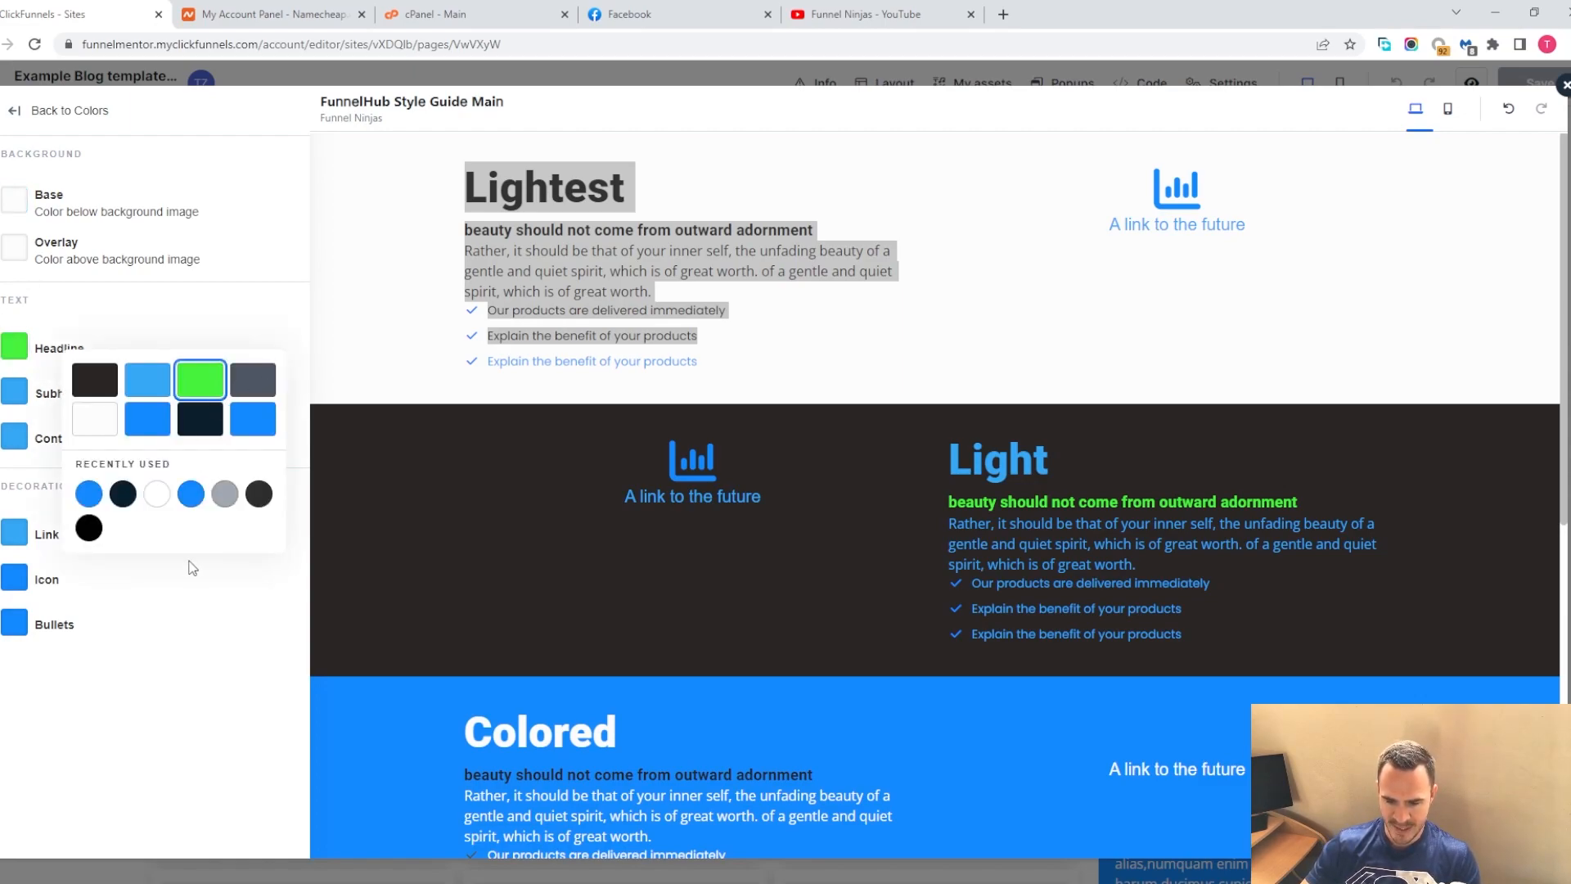
Inspect the Subheadline, Content and Link color settings and return to the style guide menu
click(229, 325)
click(401, 288)
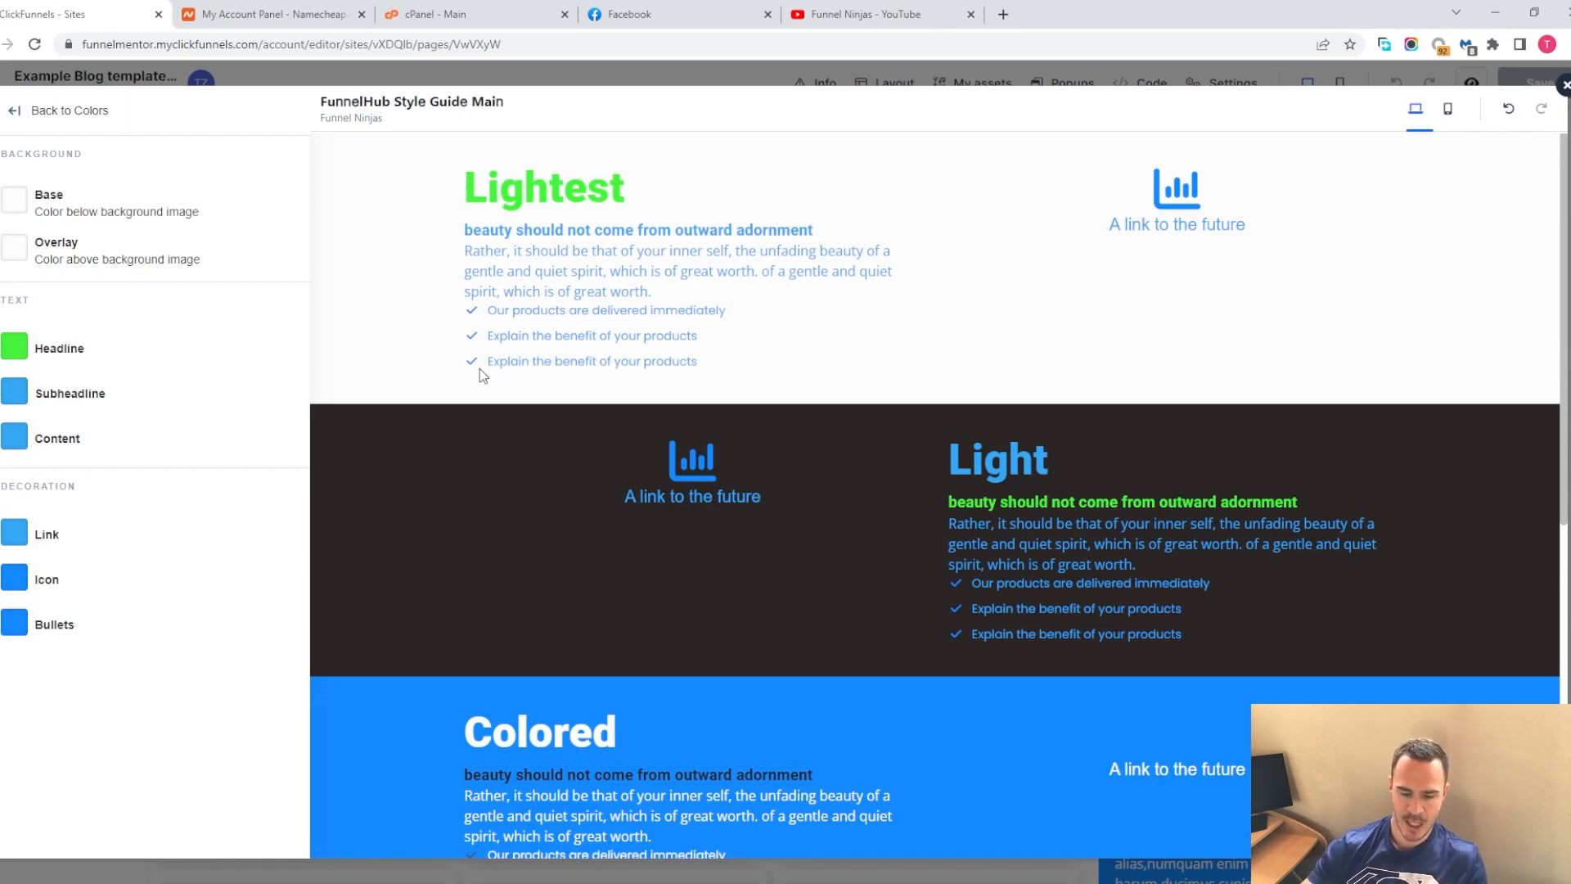
click(14, 393)
click(11, 438)
click(14, 533)
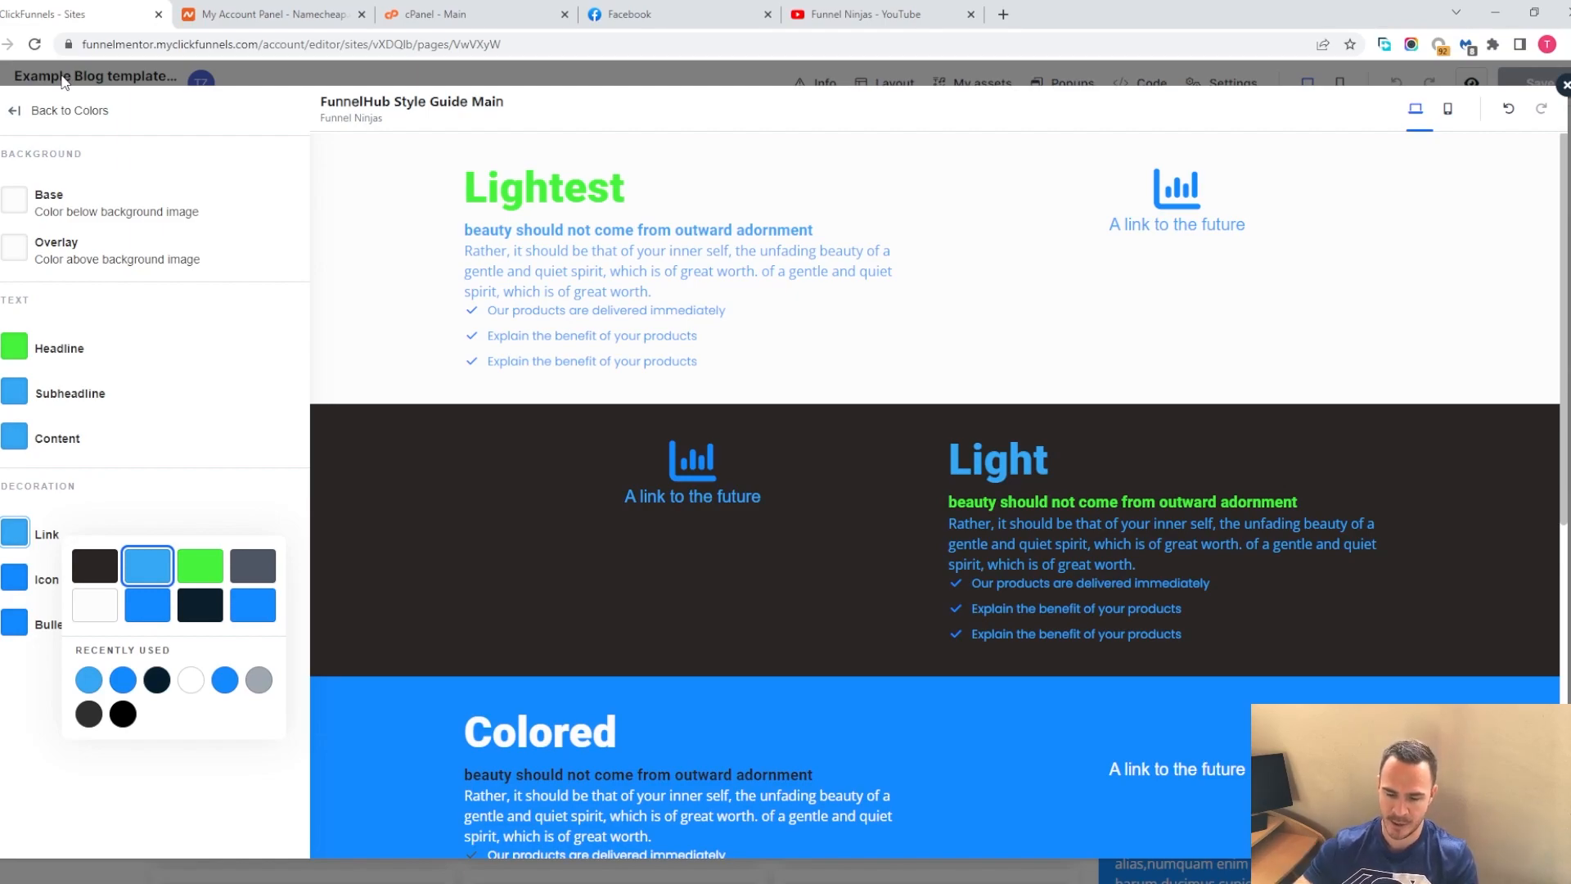
click(14, 111)
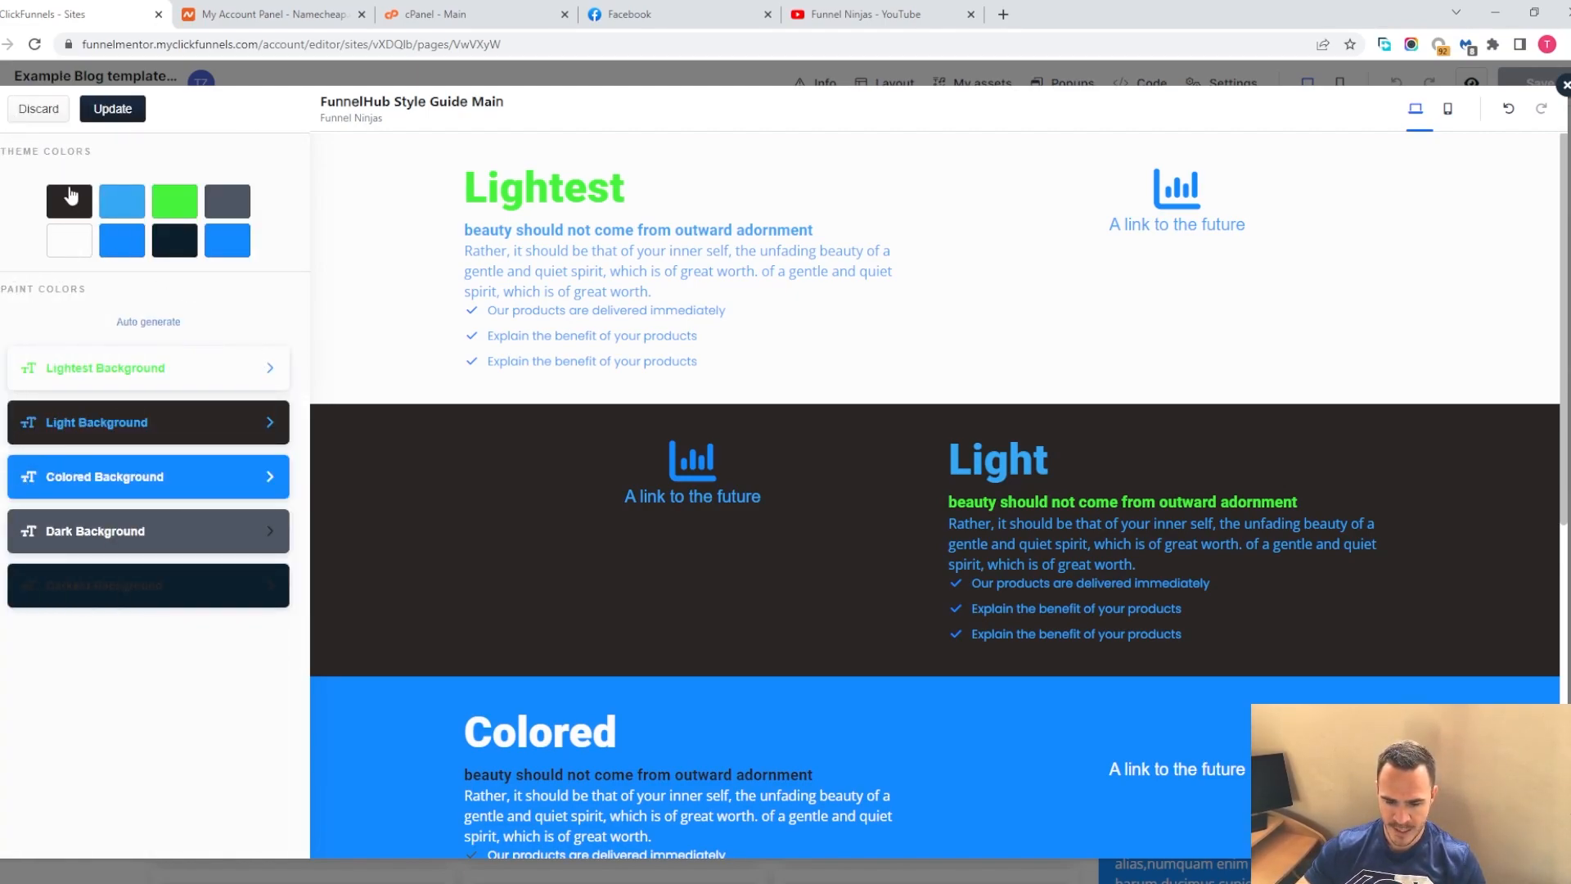
click(49, 109)
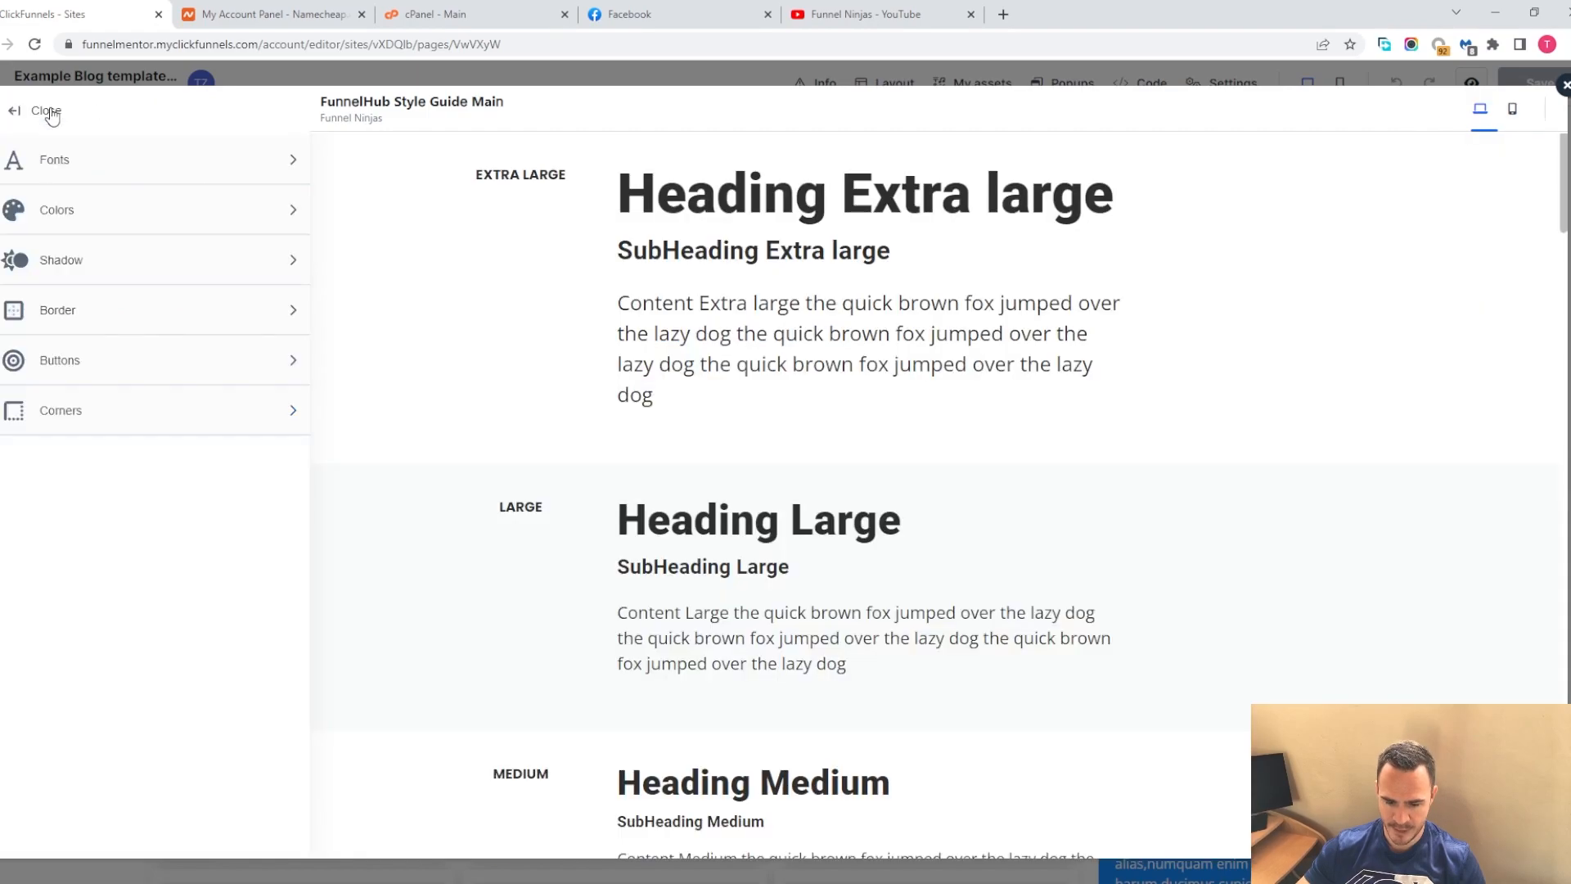
Open the shadow settings and view each of the three shadow styles
click(123, 269)
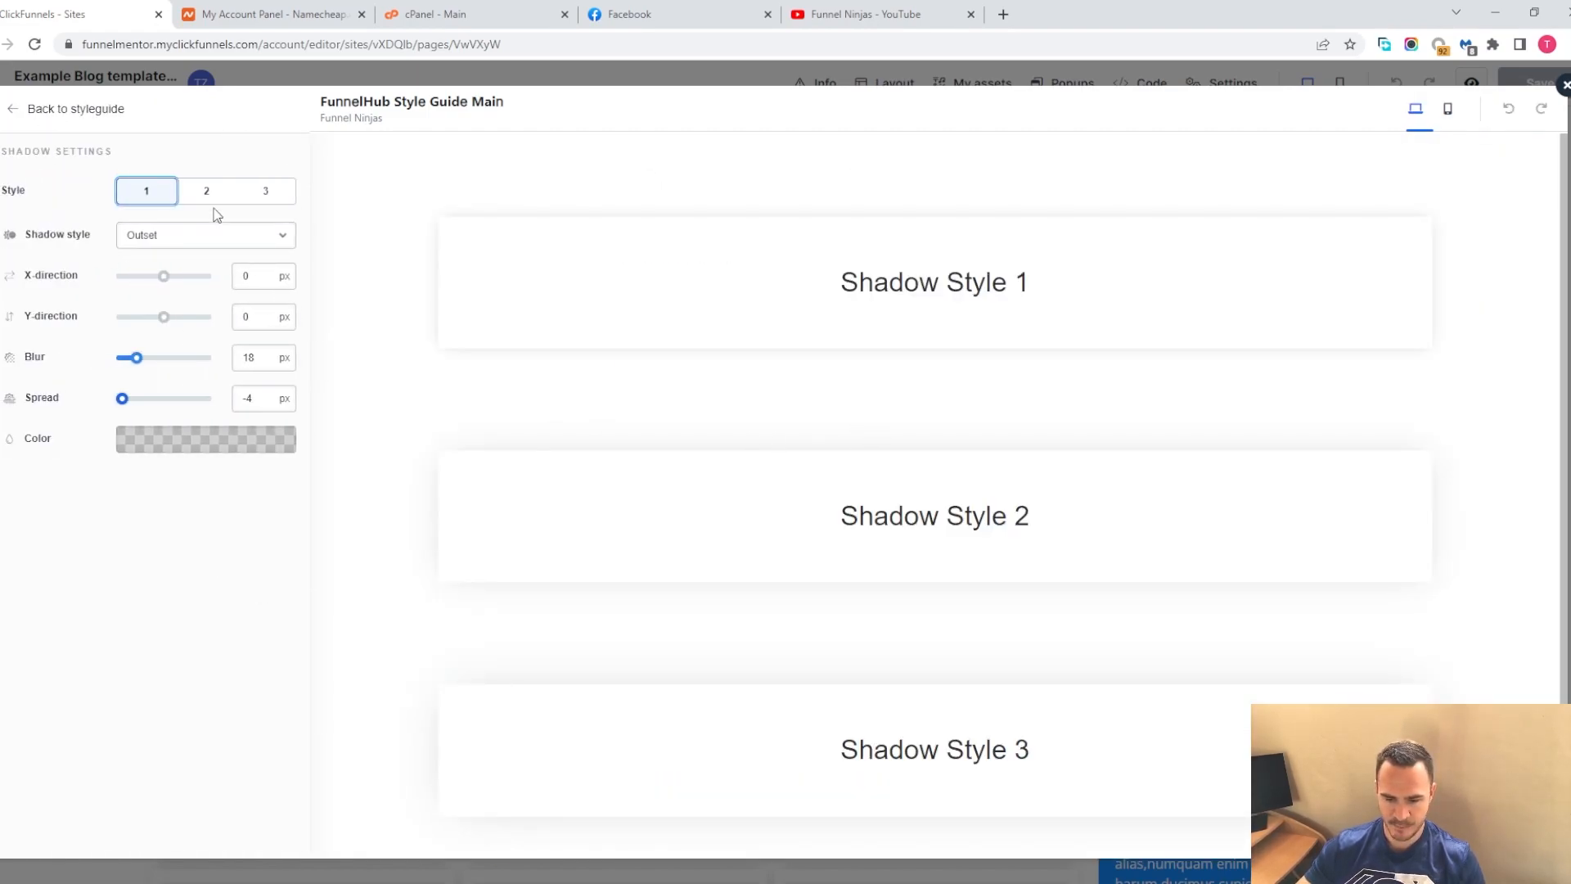
click(262, 193)
click(211, 194)
click(140, 197)
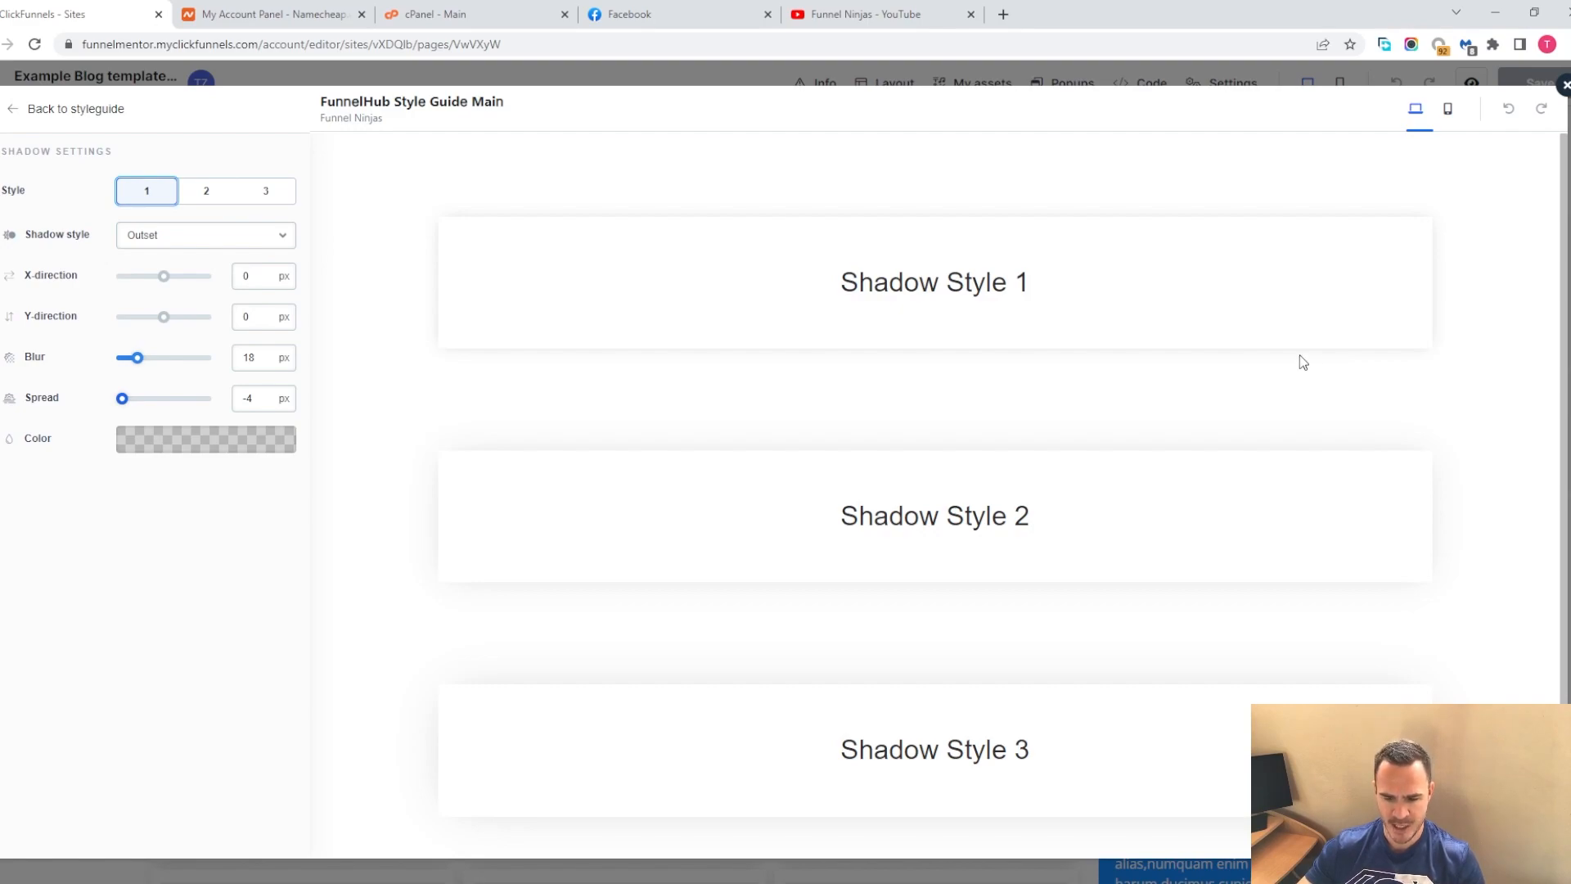
click(10, 111)
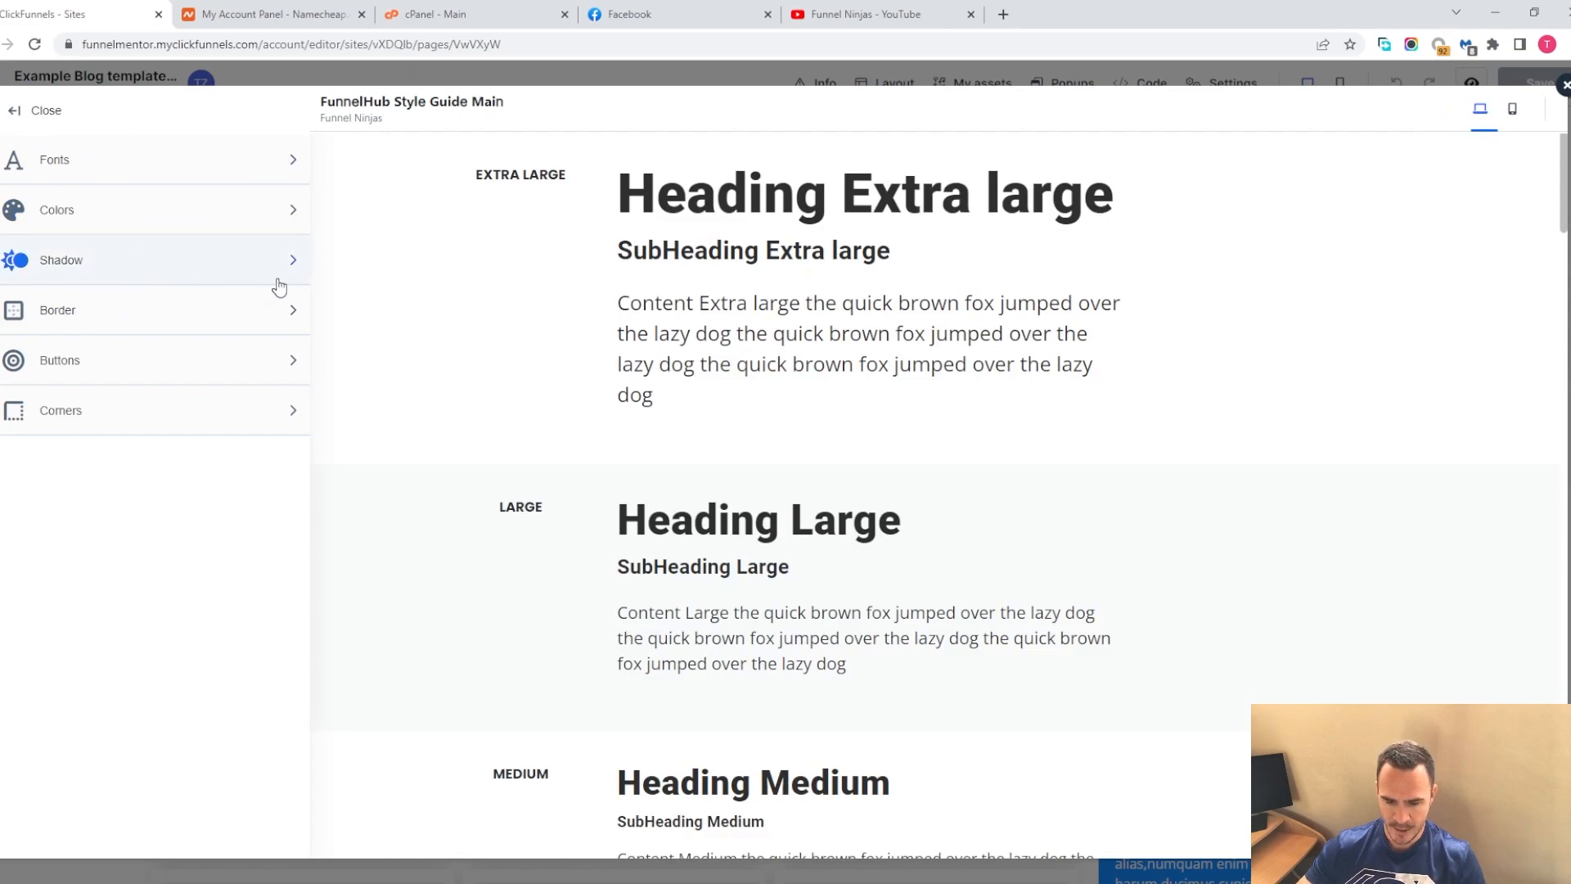
click(288, 311)
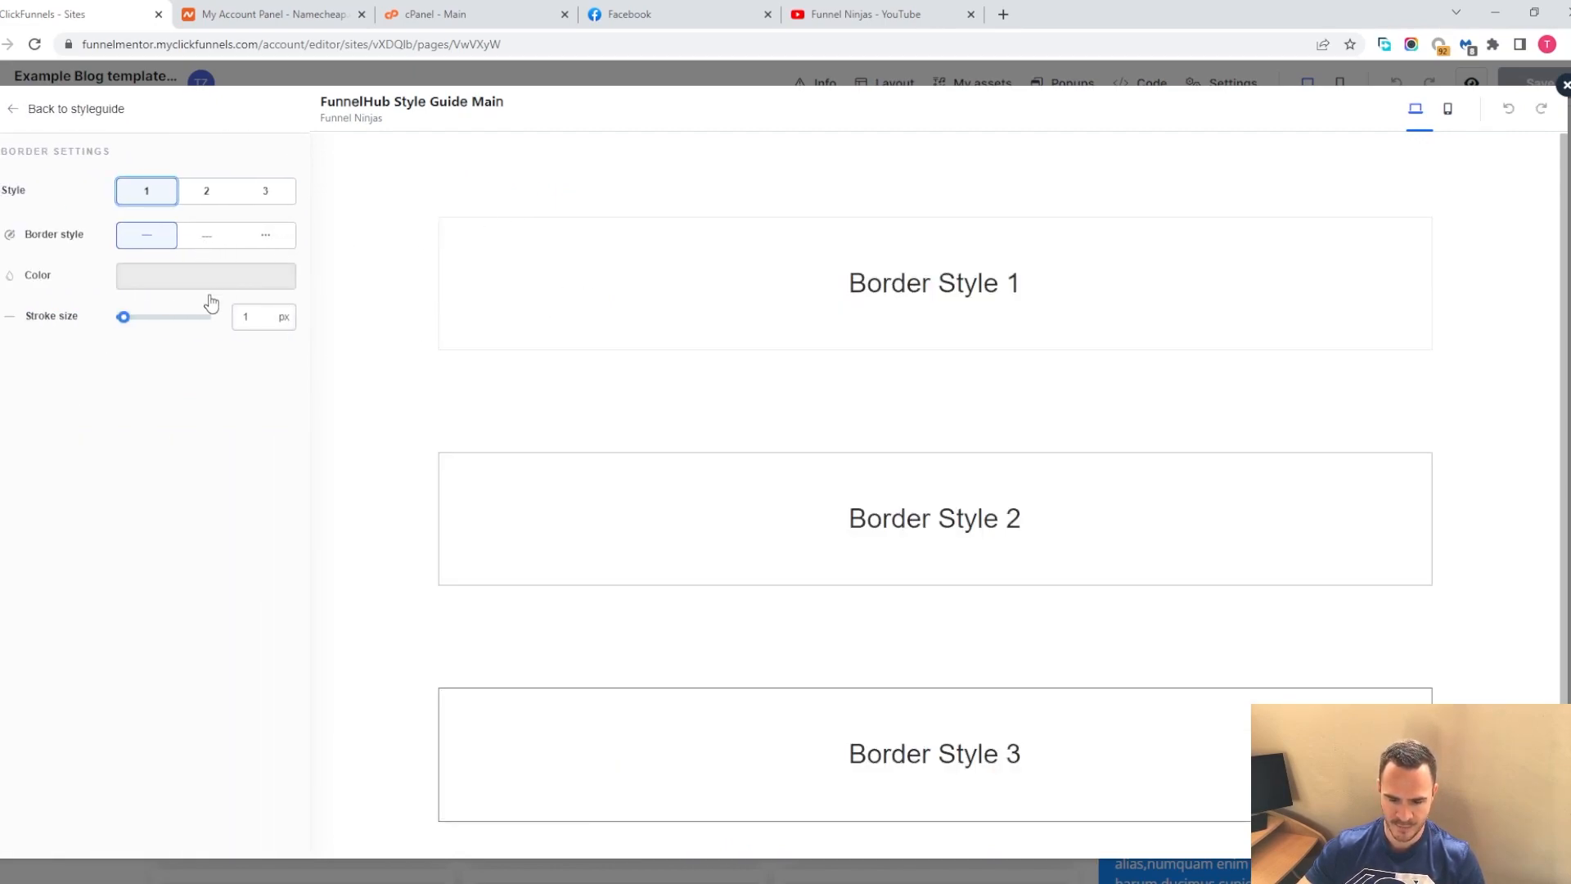
mouse_move(123, 317)
mouse_down()
mouse_move(191, 324)
mouse_move(121, 318)
mouse_up()
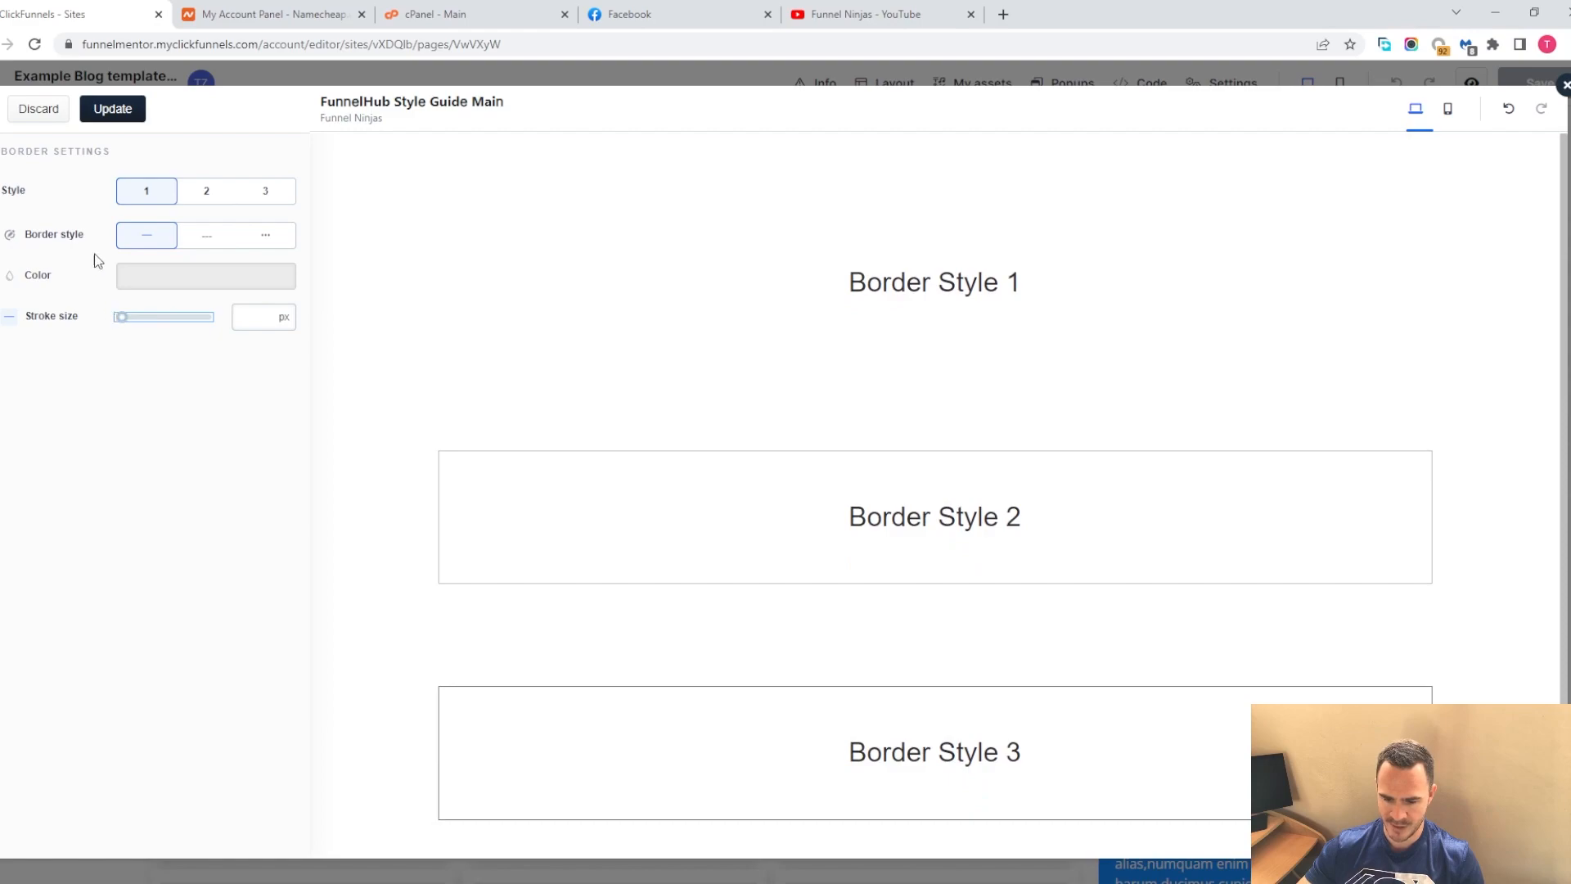
click(42, 111)
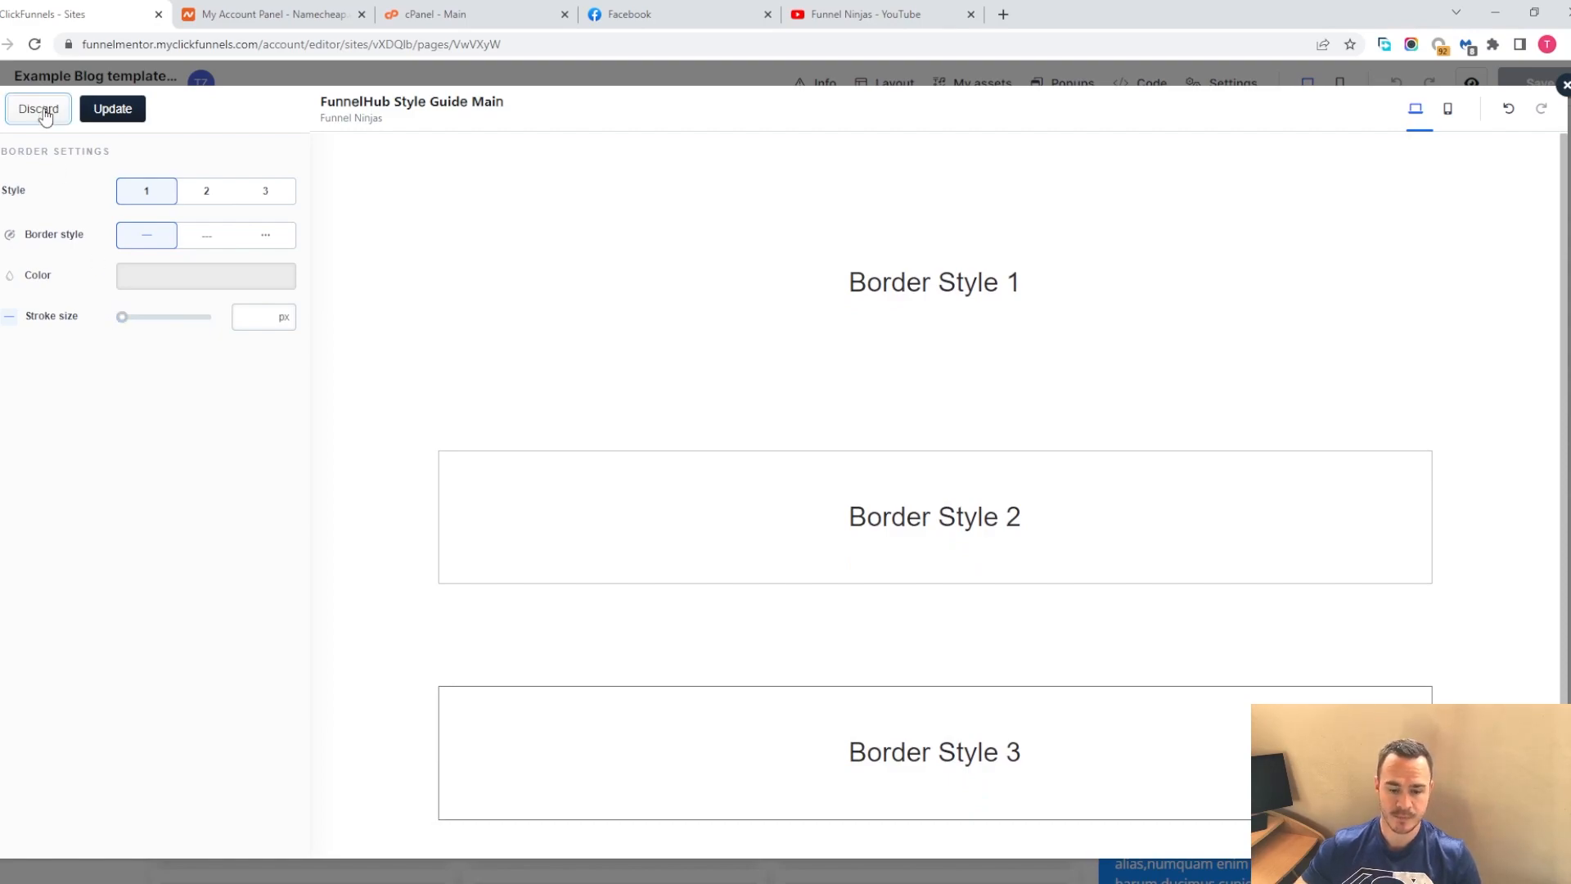
Open the button settings and set Button Style 1's pressed background color to dark gray 2e3031
click(122, 364)
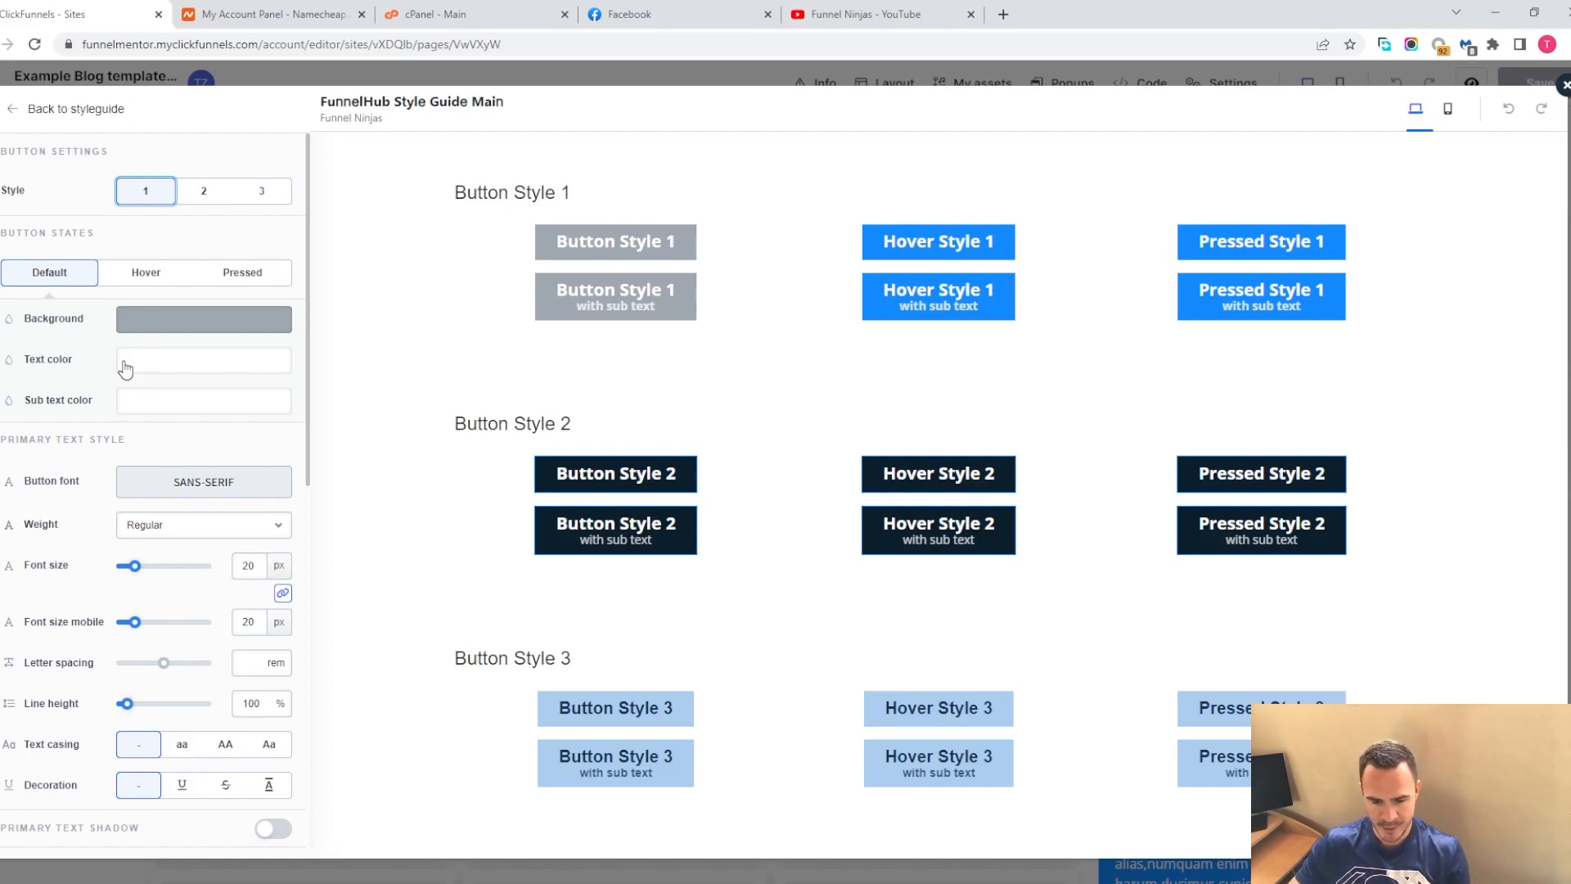
click(204, 191)
click(262, 191)
click(144, 197)
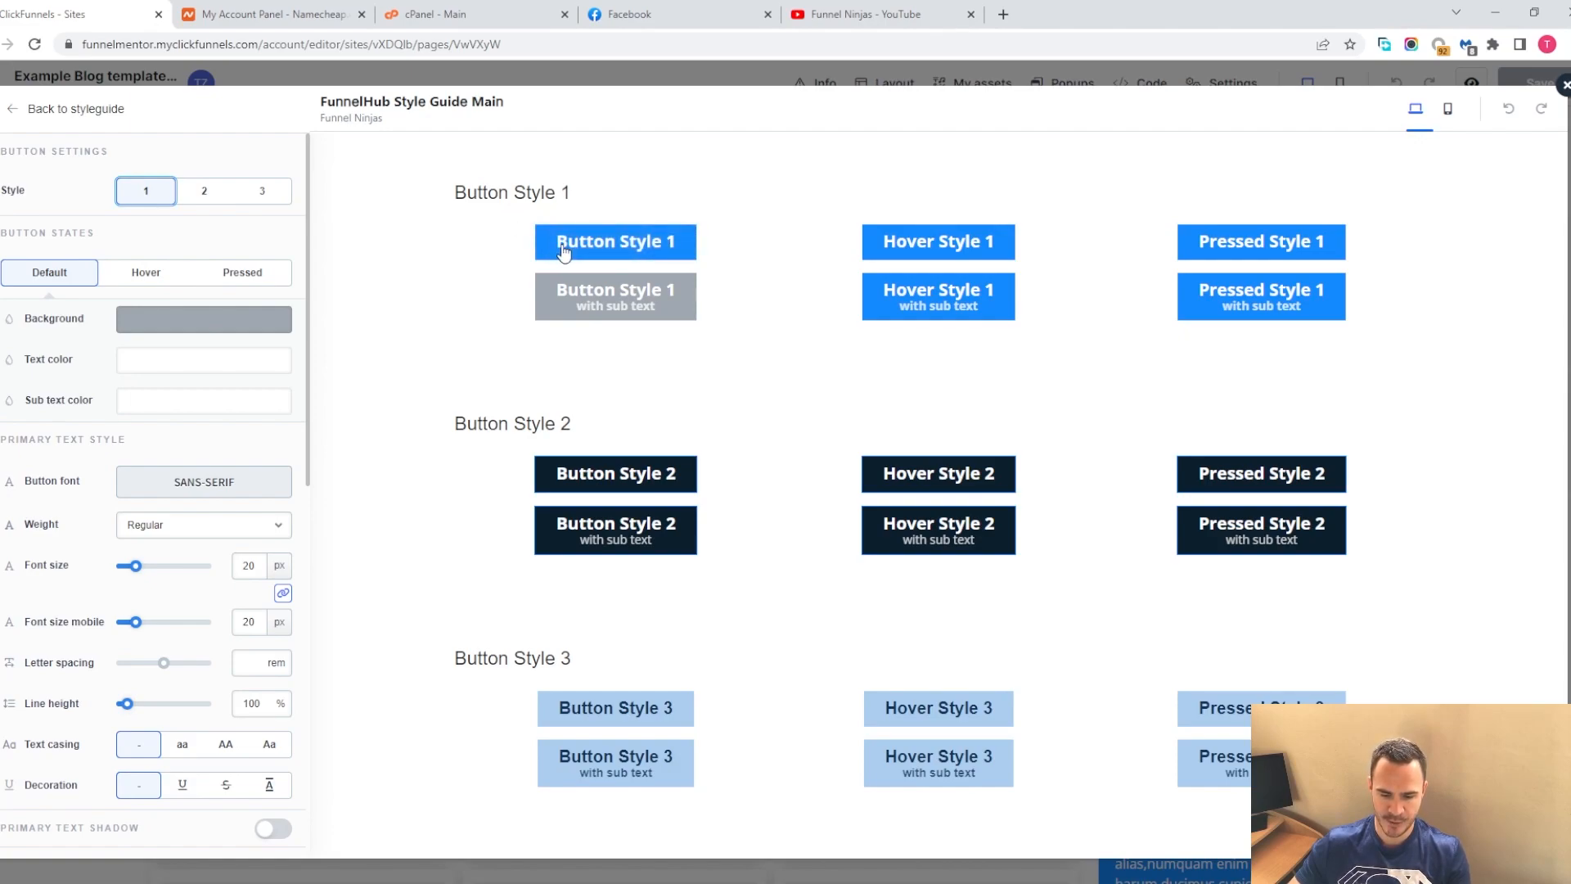
click(230, 273)
click(187, 324)
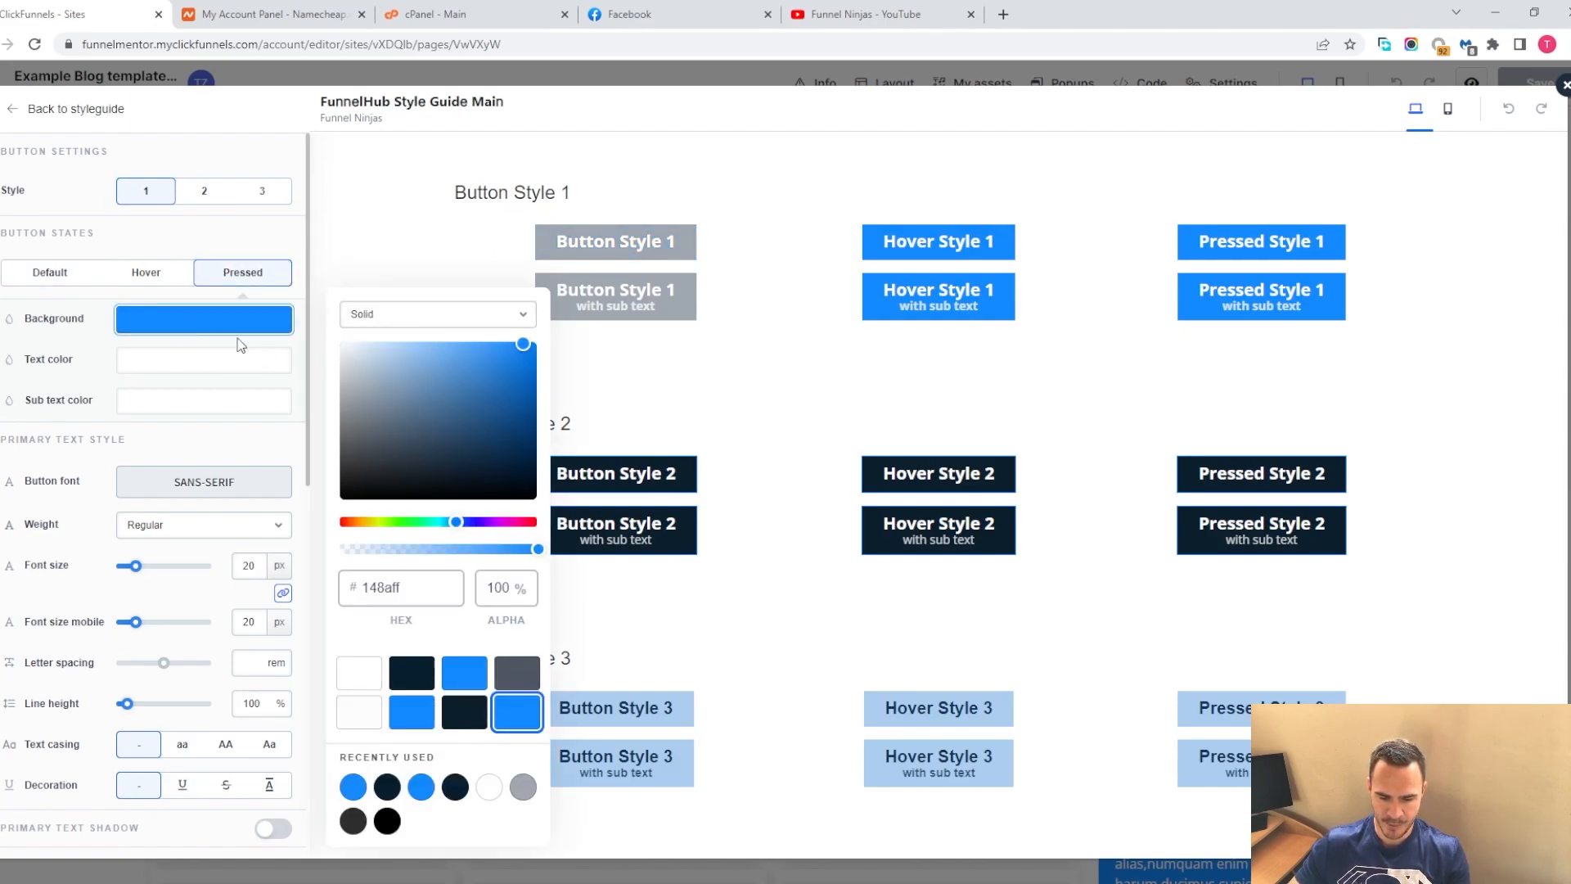
drag(434, 446, 352, 471)
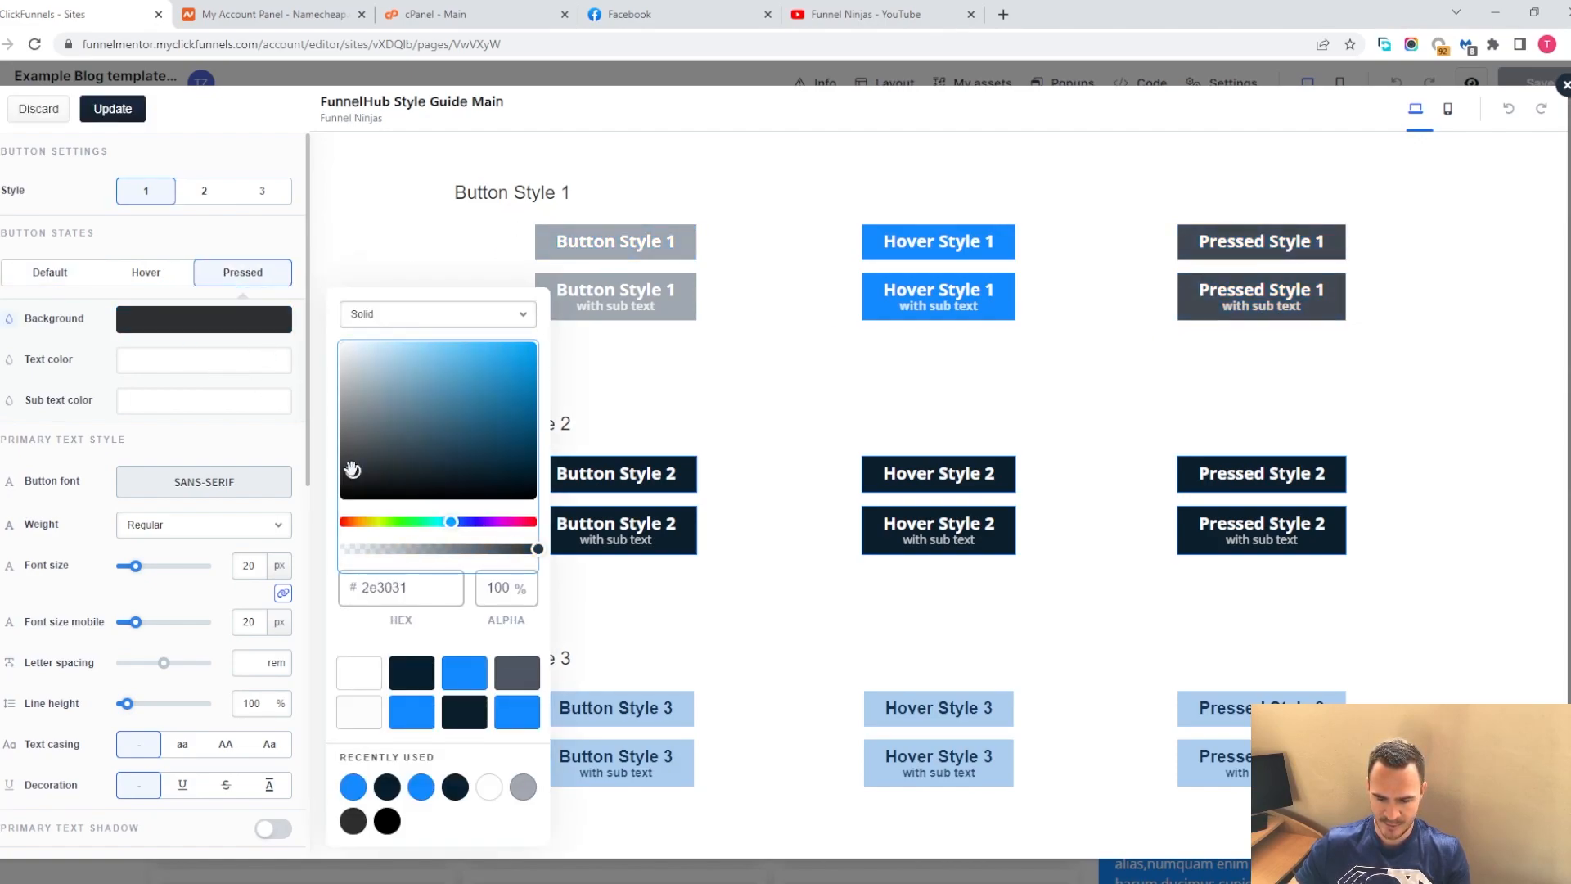
click(190, 256)
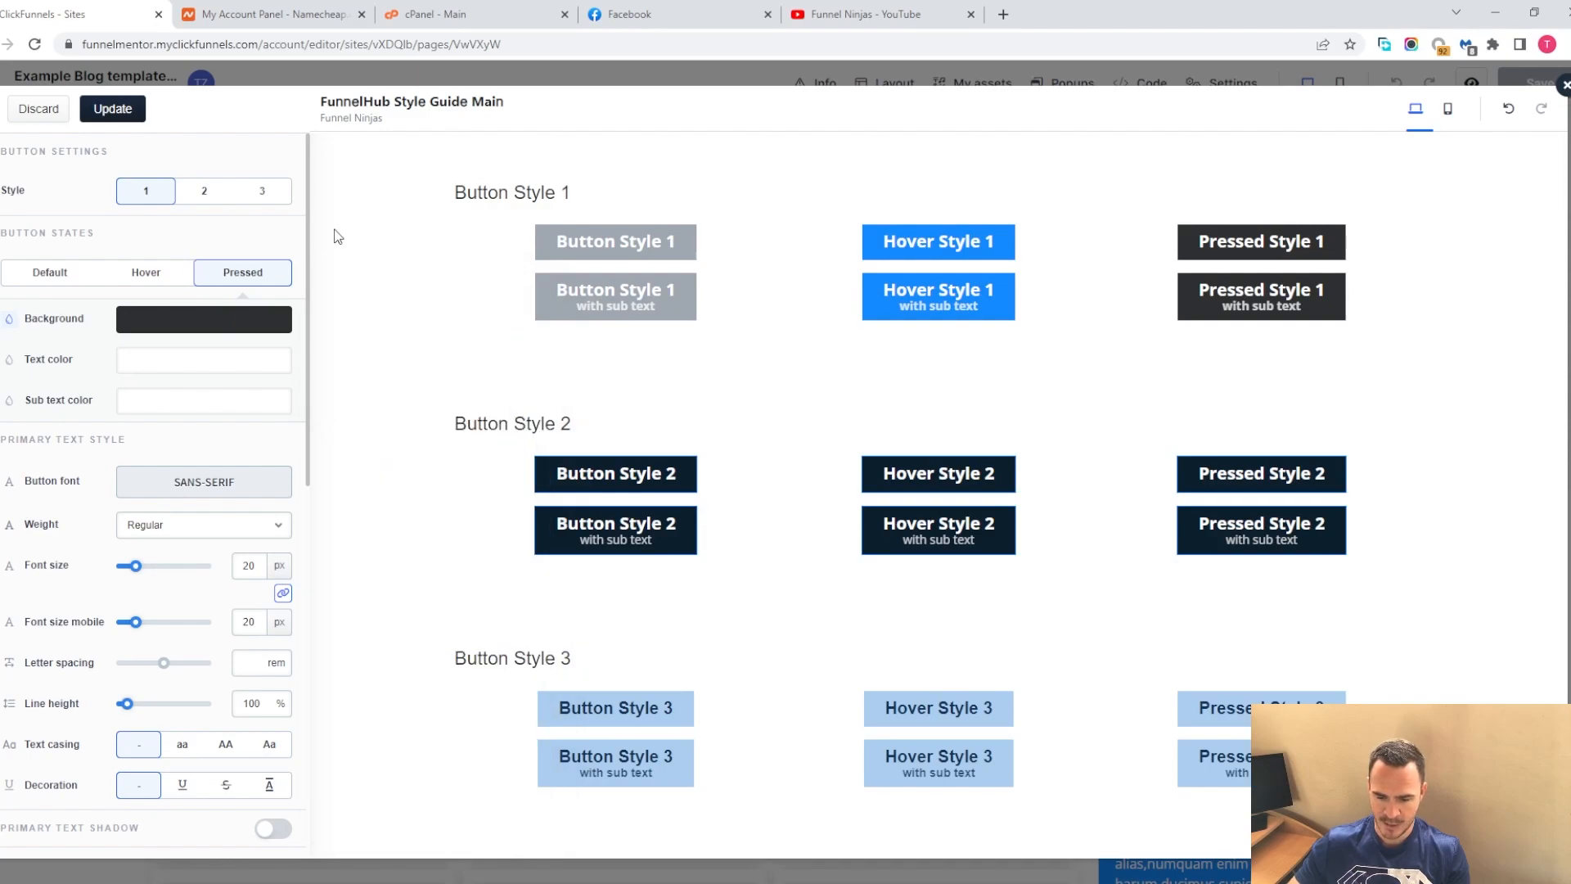
Increase Button Style 1's font size to 26 px
click(553, 253)
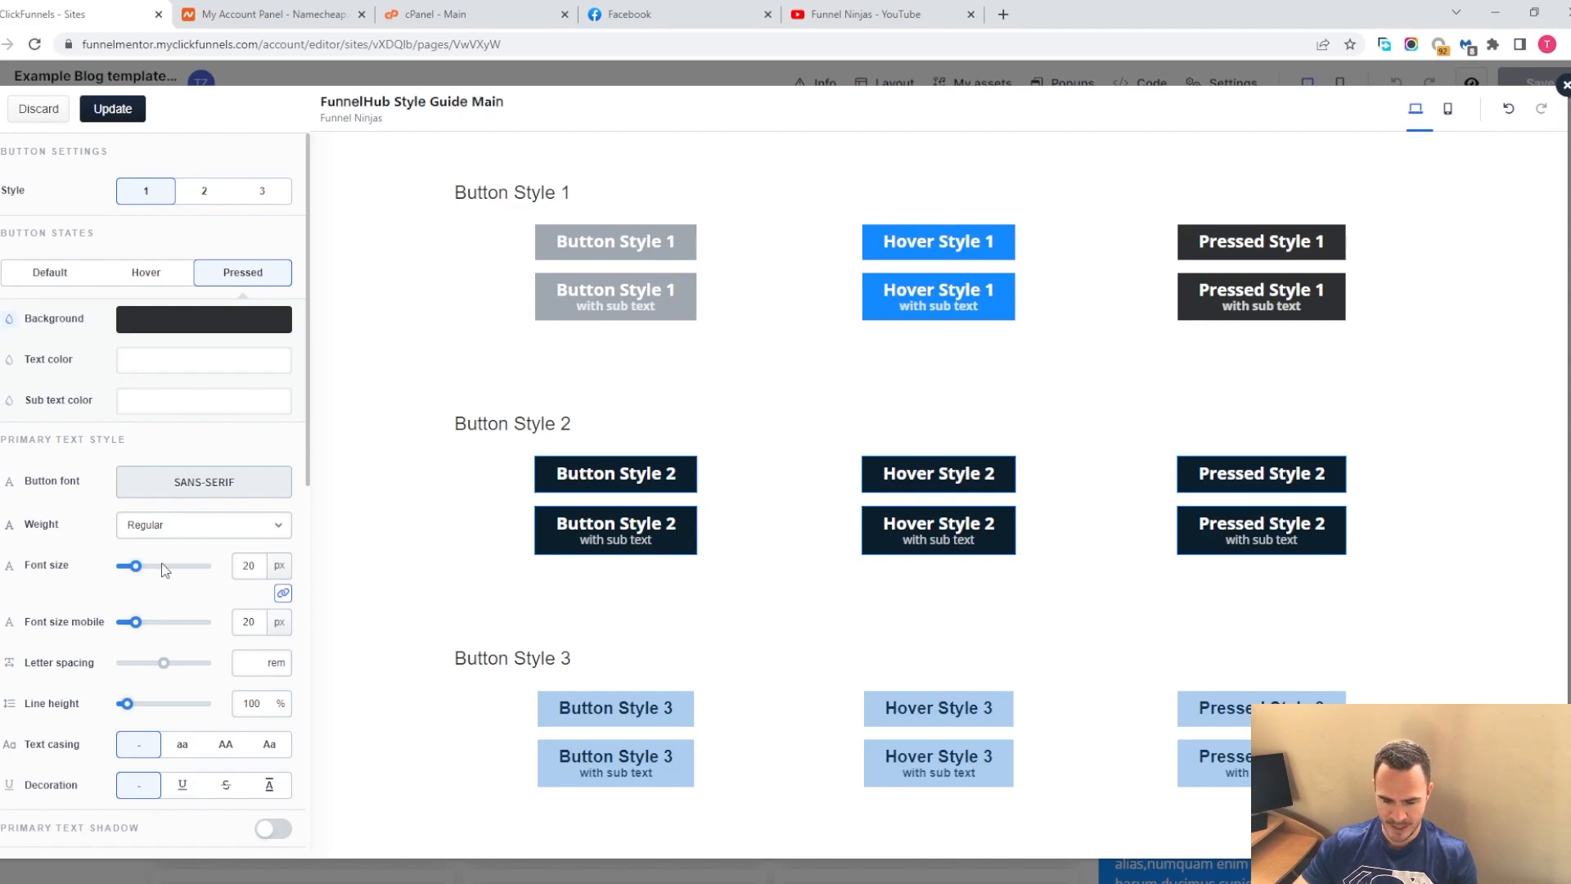
drag(139, 568, 145, 567)
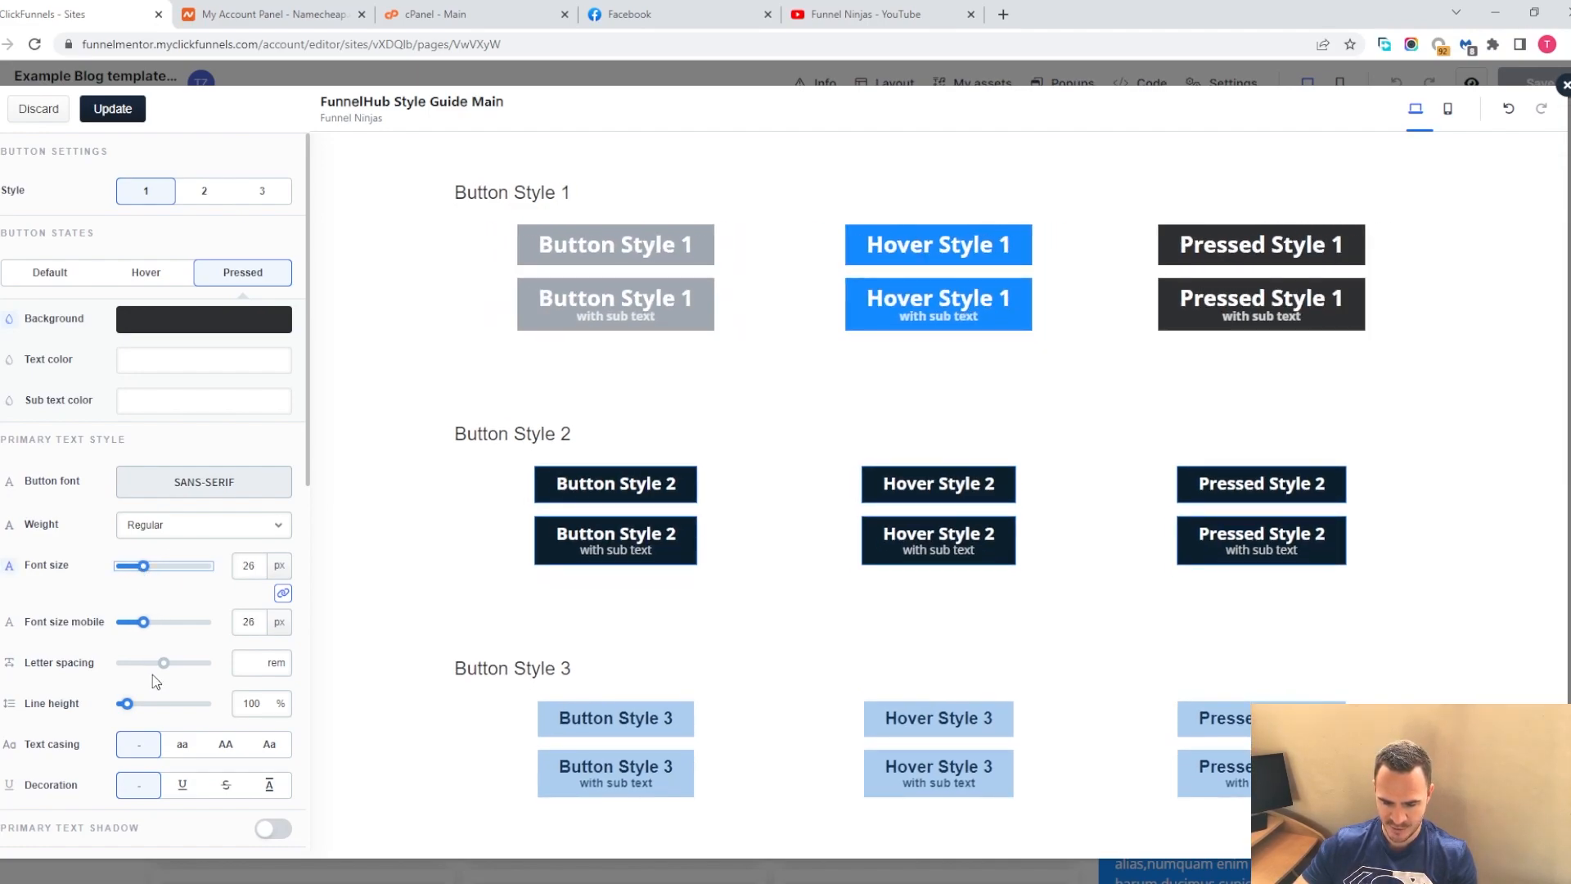
Enable a shadow on Button Style 1, reduce its spread, and return to the style guide menu
scroll(176, 659, down, 3)
scroll(168, 695, down, 4)
scroll(185, 727, up, 3)
scroll(185, 727, down, 6)
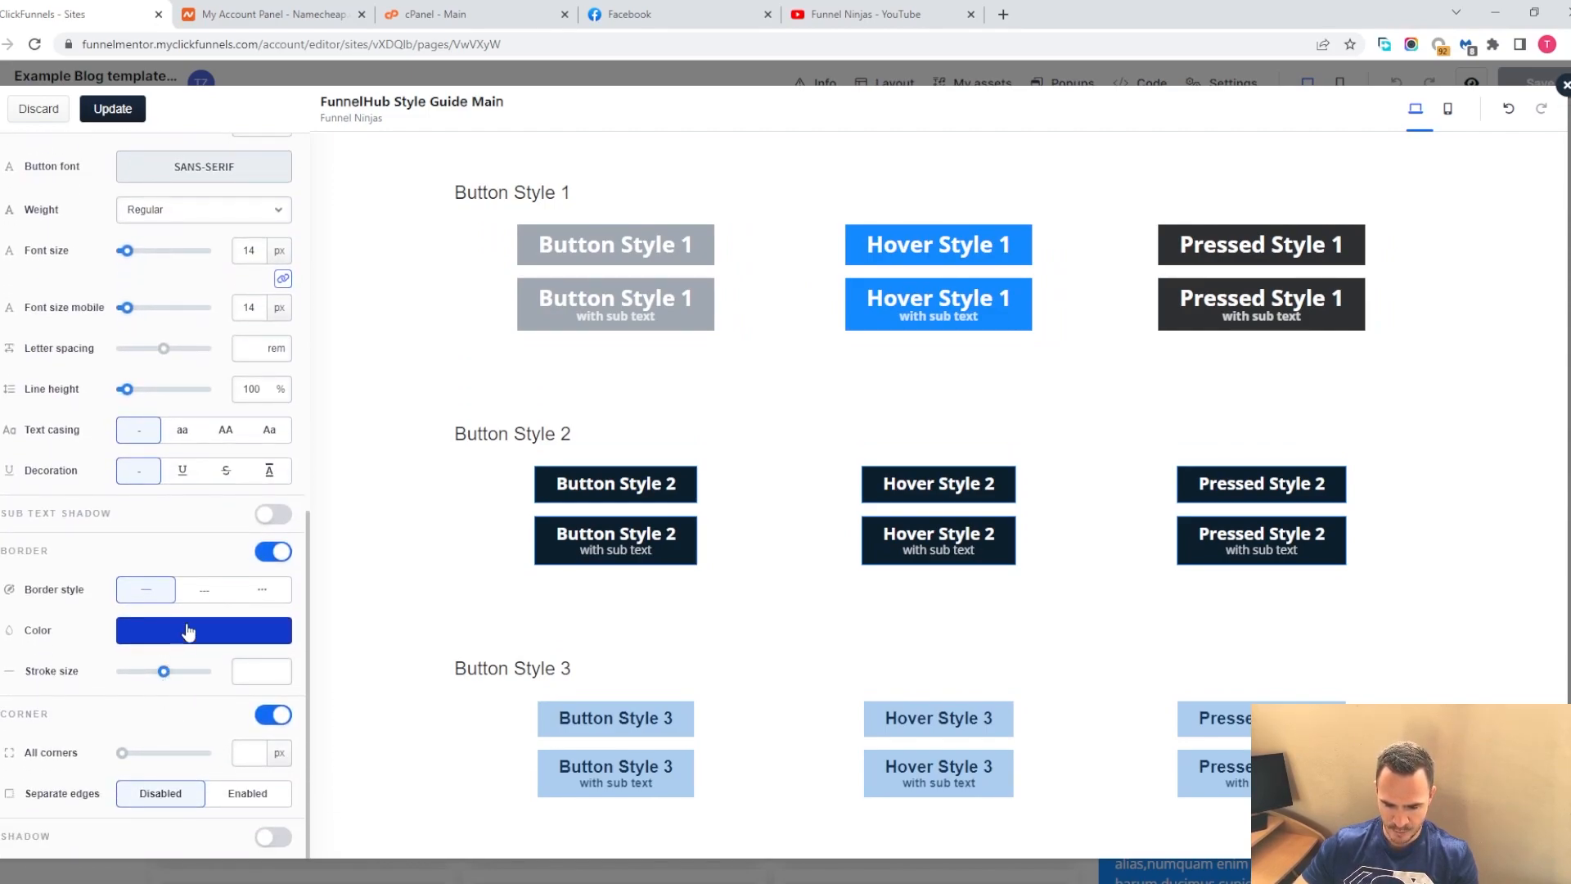
click(272, 837)
scroll(246, 766, down, 3)
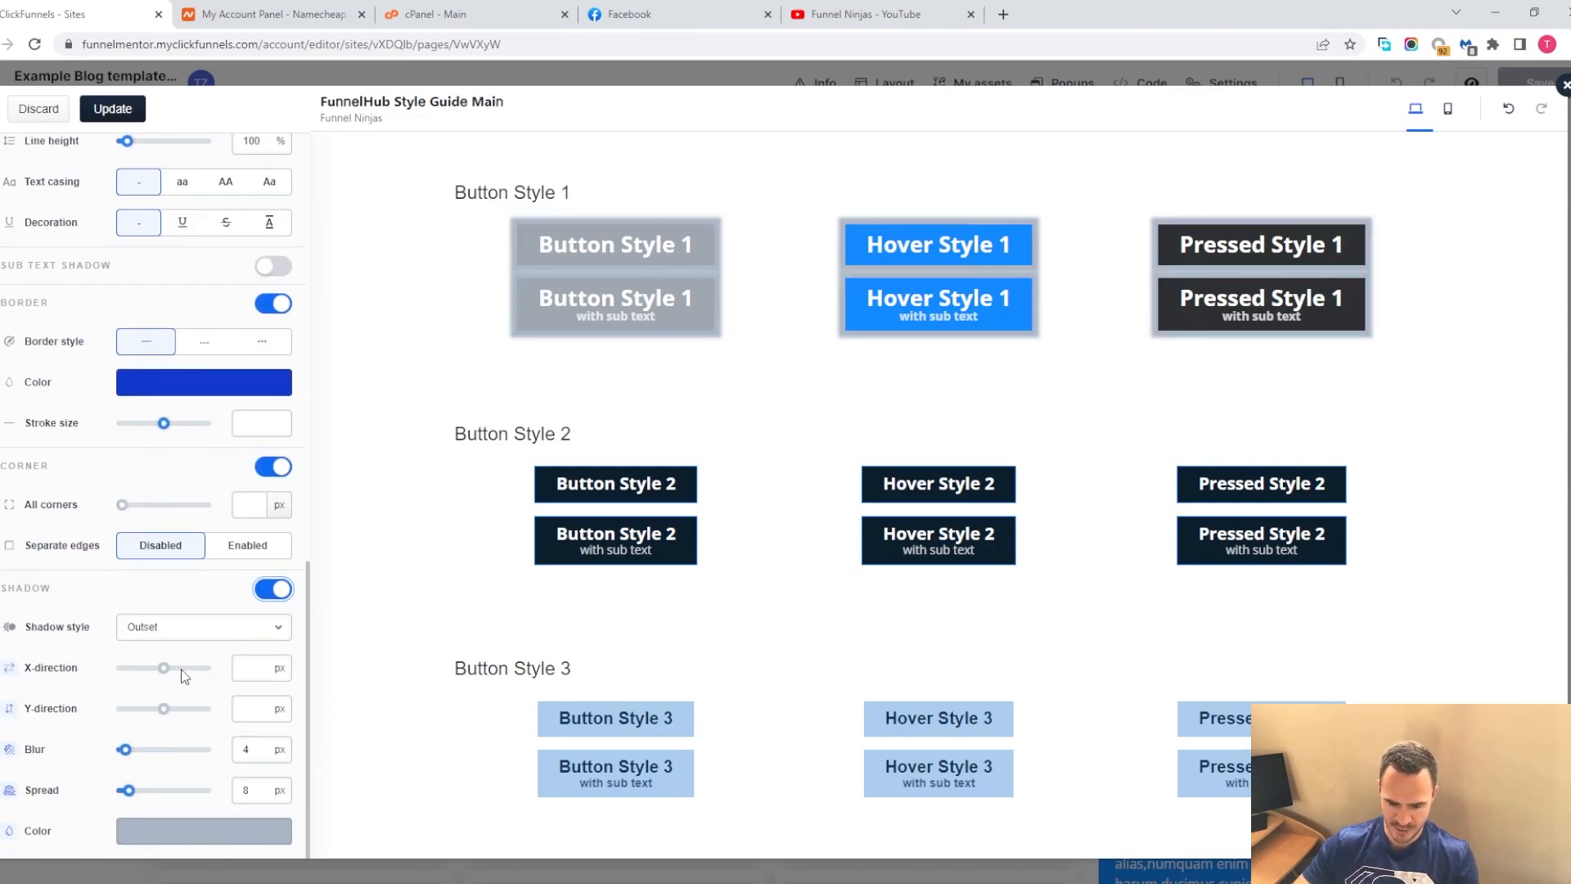
drag(130, 792, 125, 793)
scroll(154, 811, up, 7)
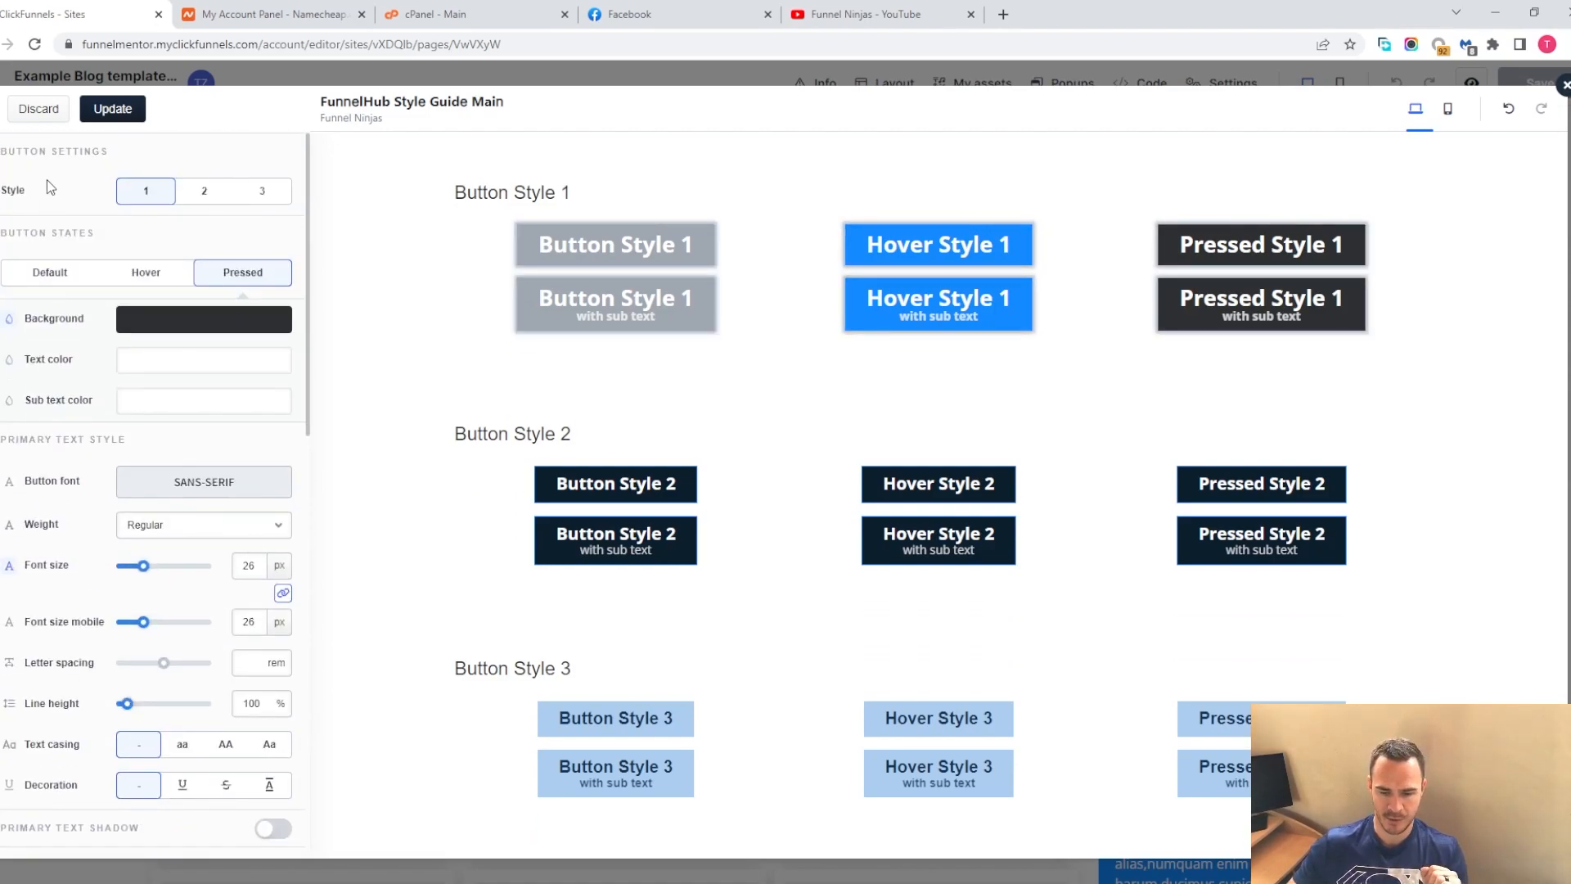
click(202, 194)
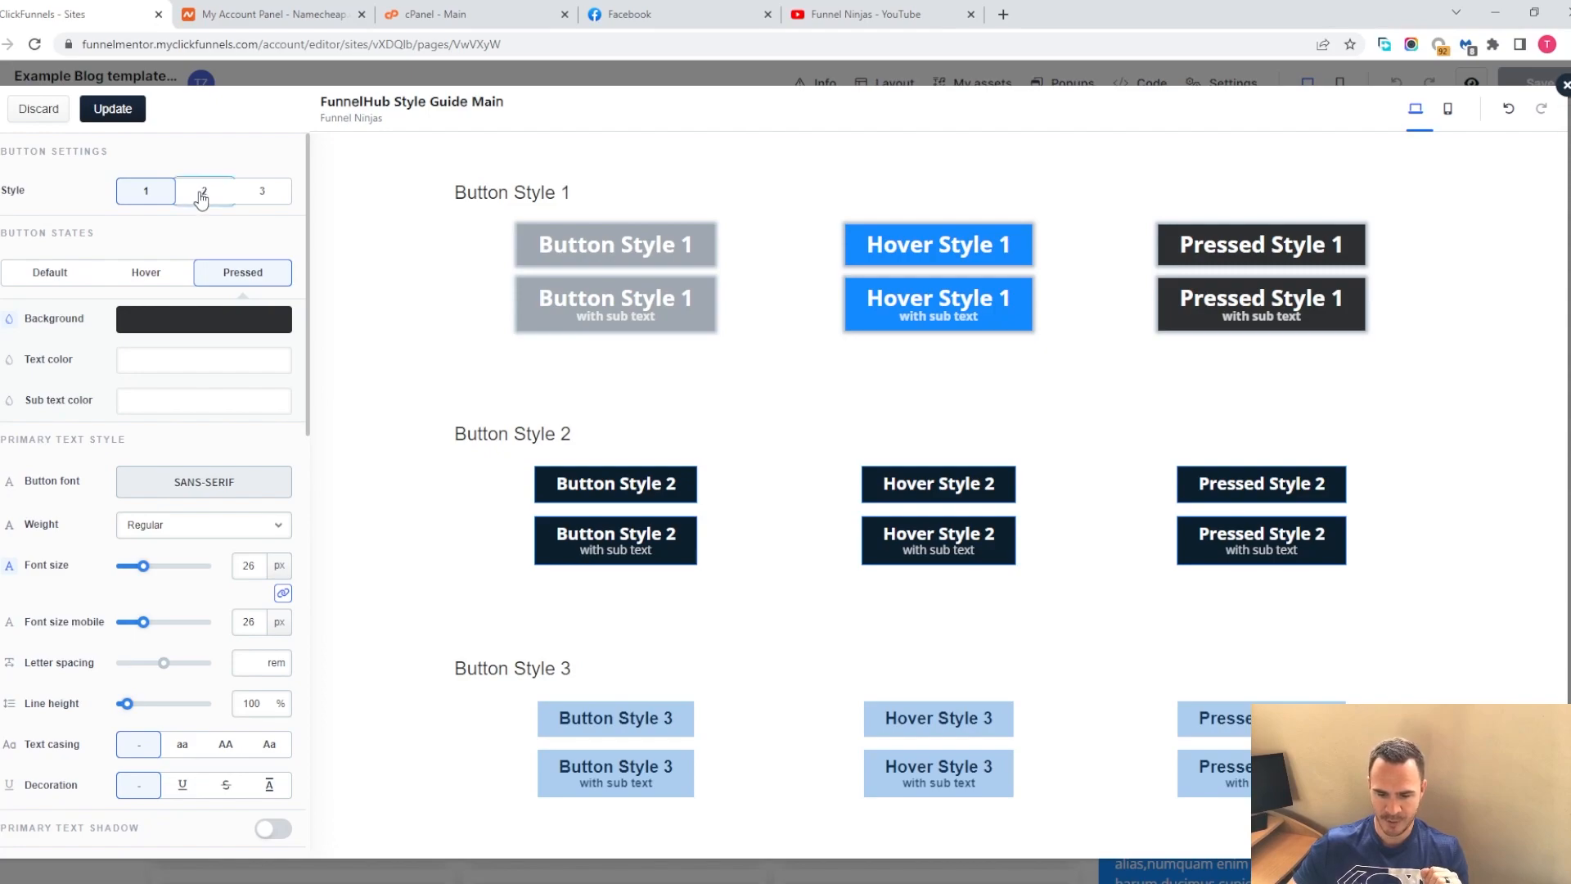
click(149, 192)
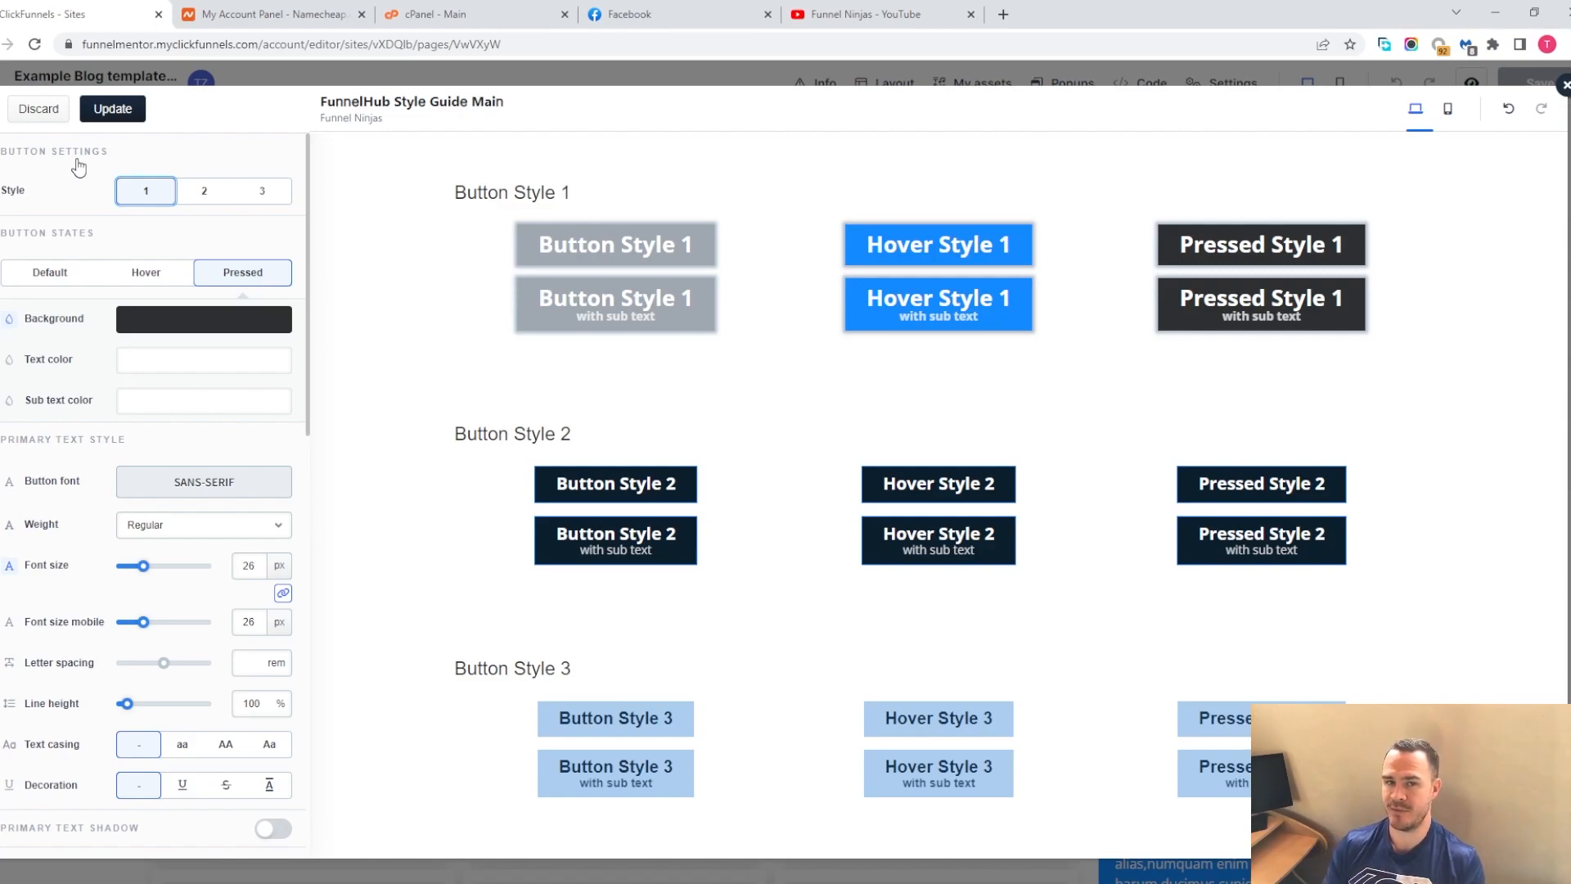
click(39, 108)
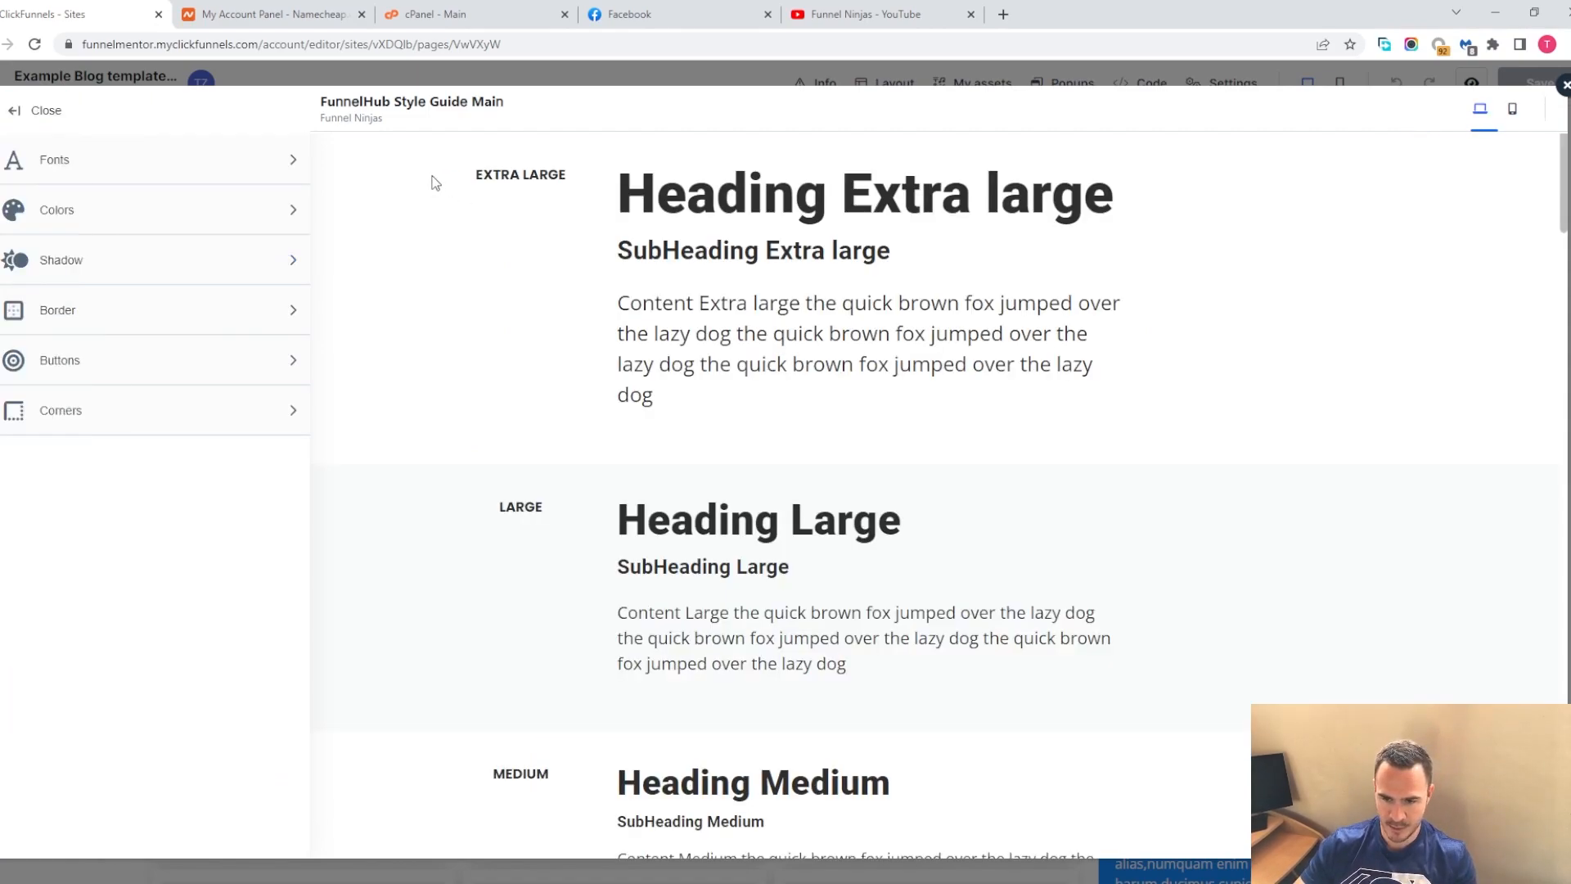
Open the corner settings, then close the style guide editor
click(162, 420)
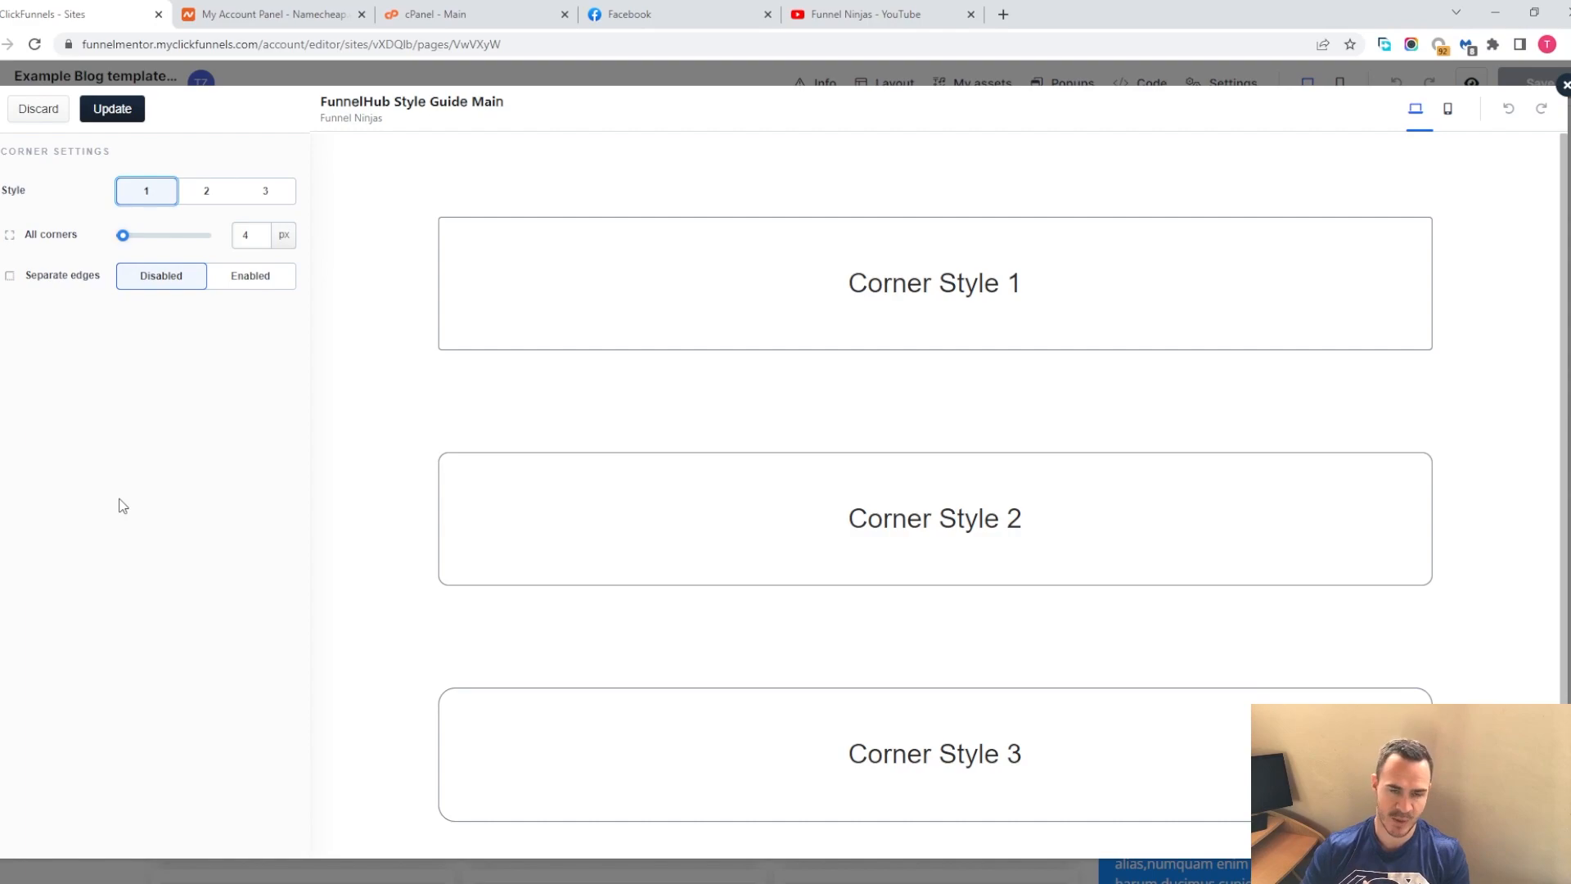
click(38, 116)
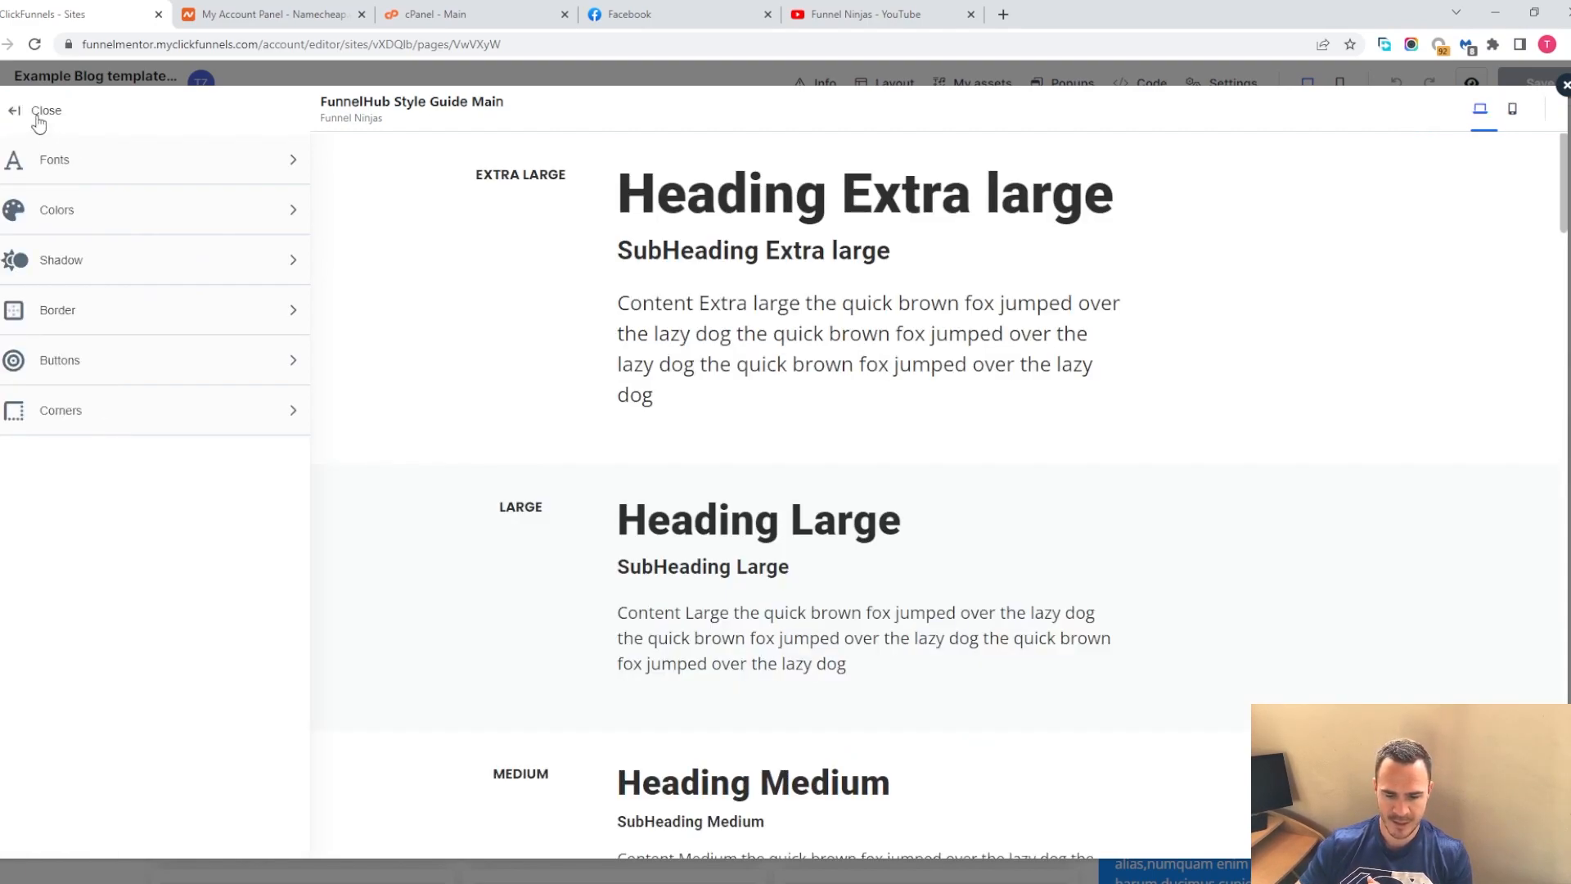
click(1567, 88)
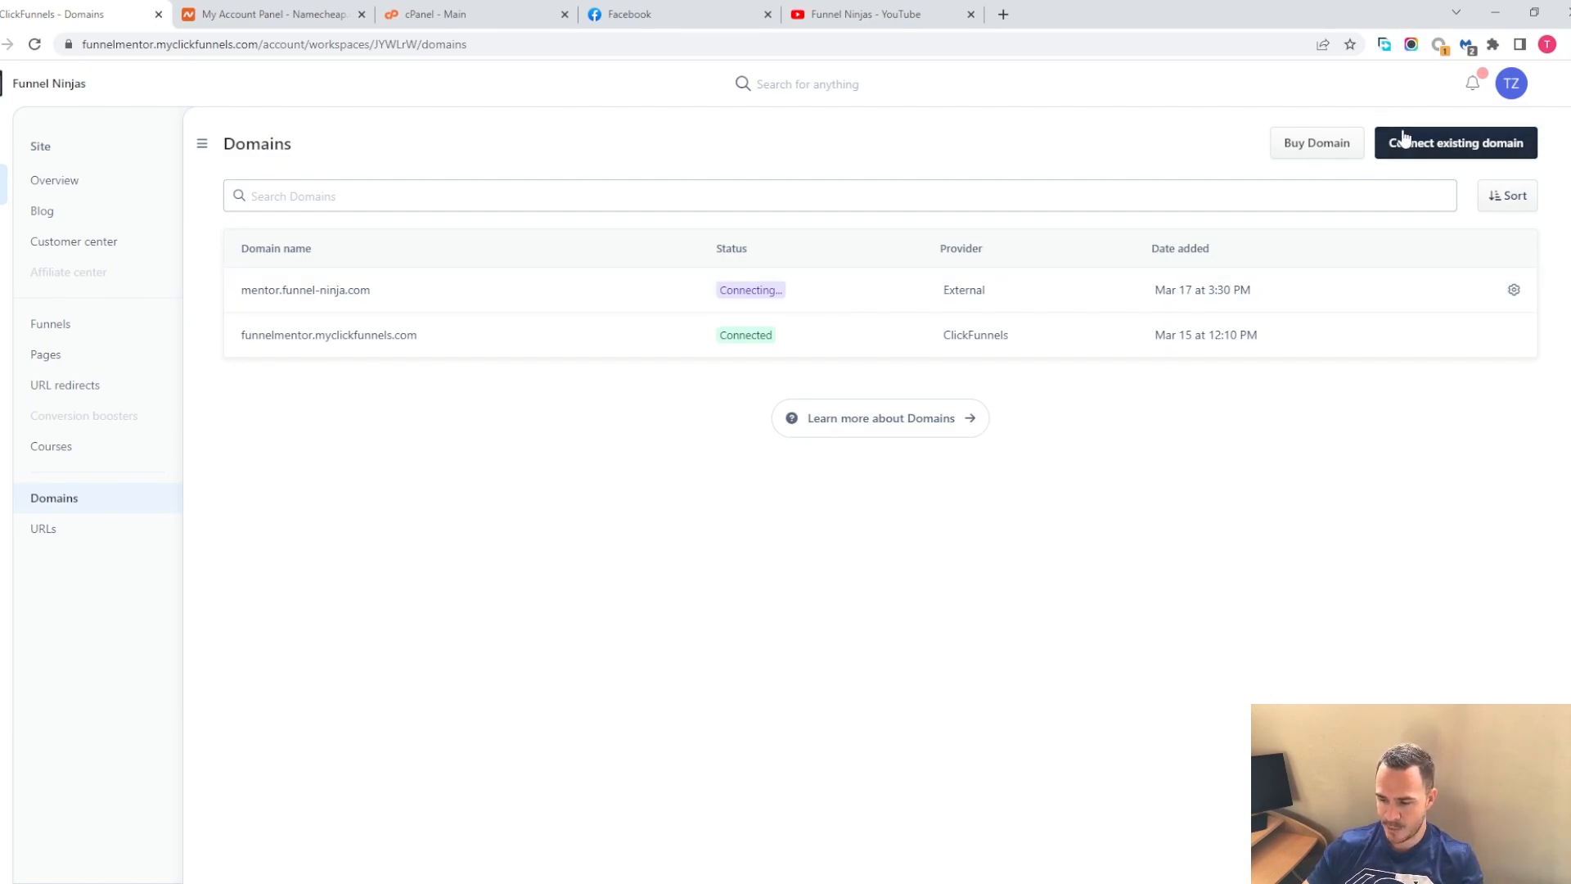
Connect the existing domain example.funnel-ninja.com to the site
click(1437, 160)
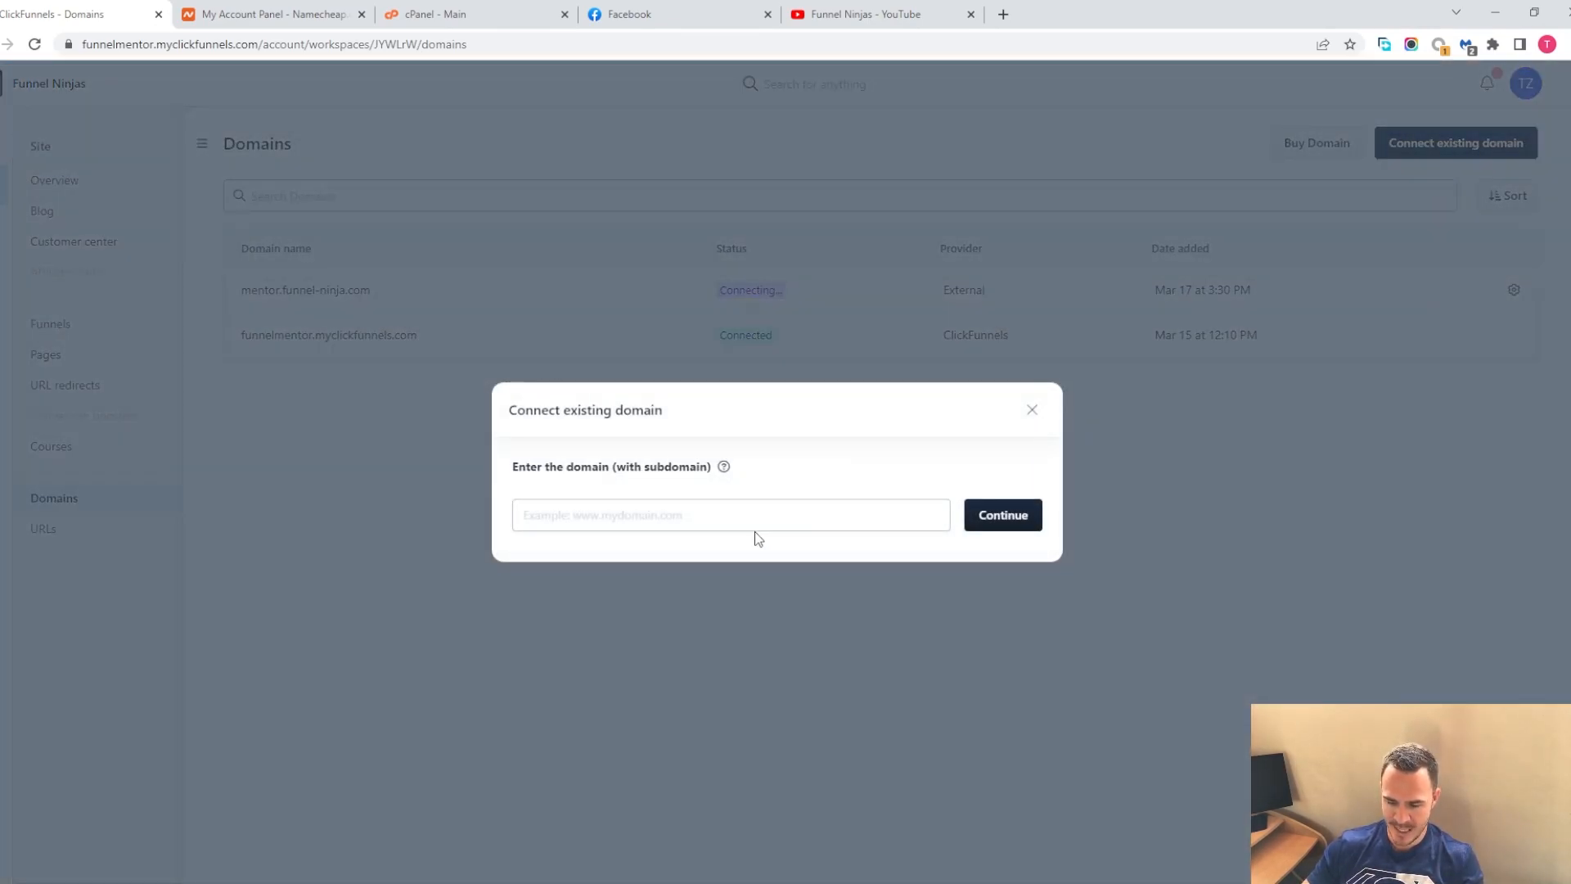
click(747, 520)
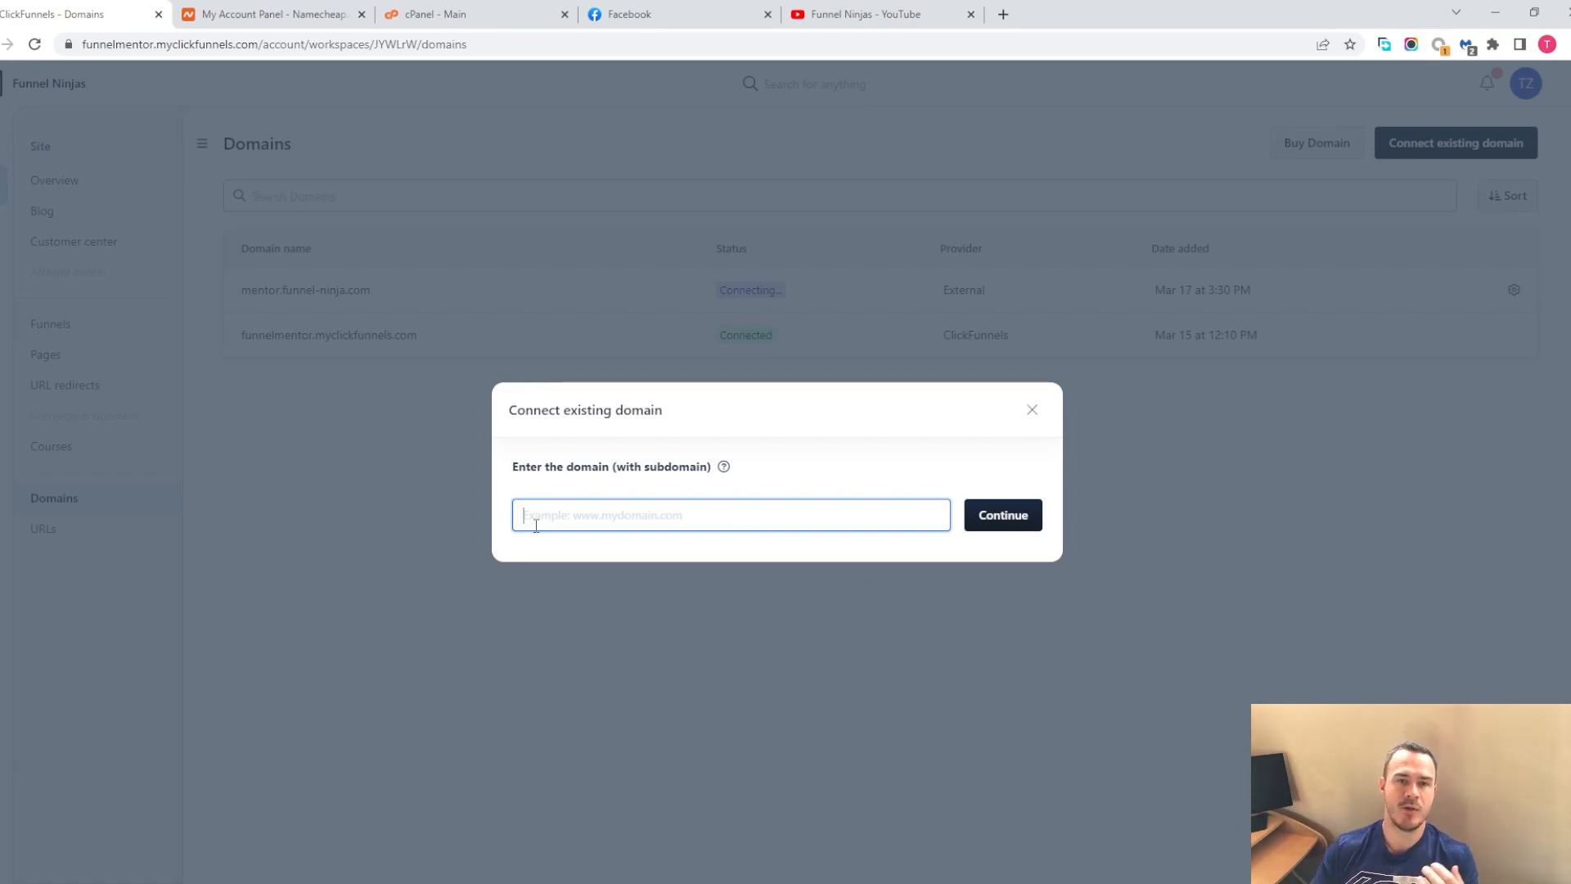
text(exam)
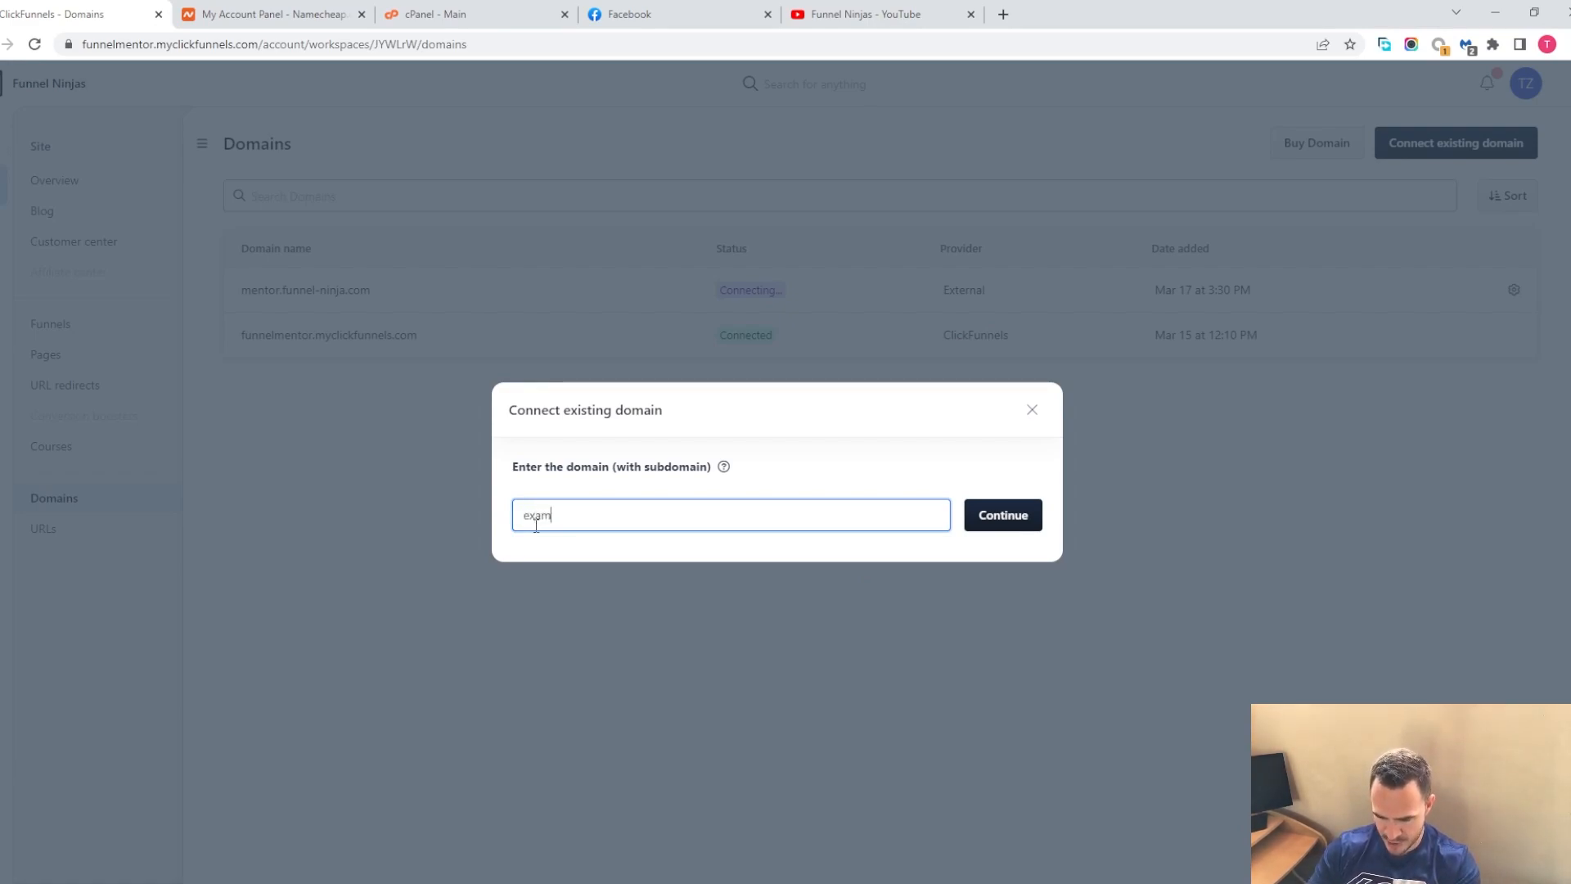
text(ple.)
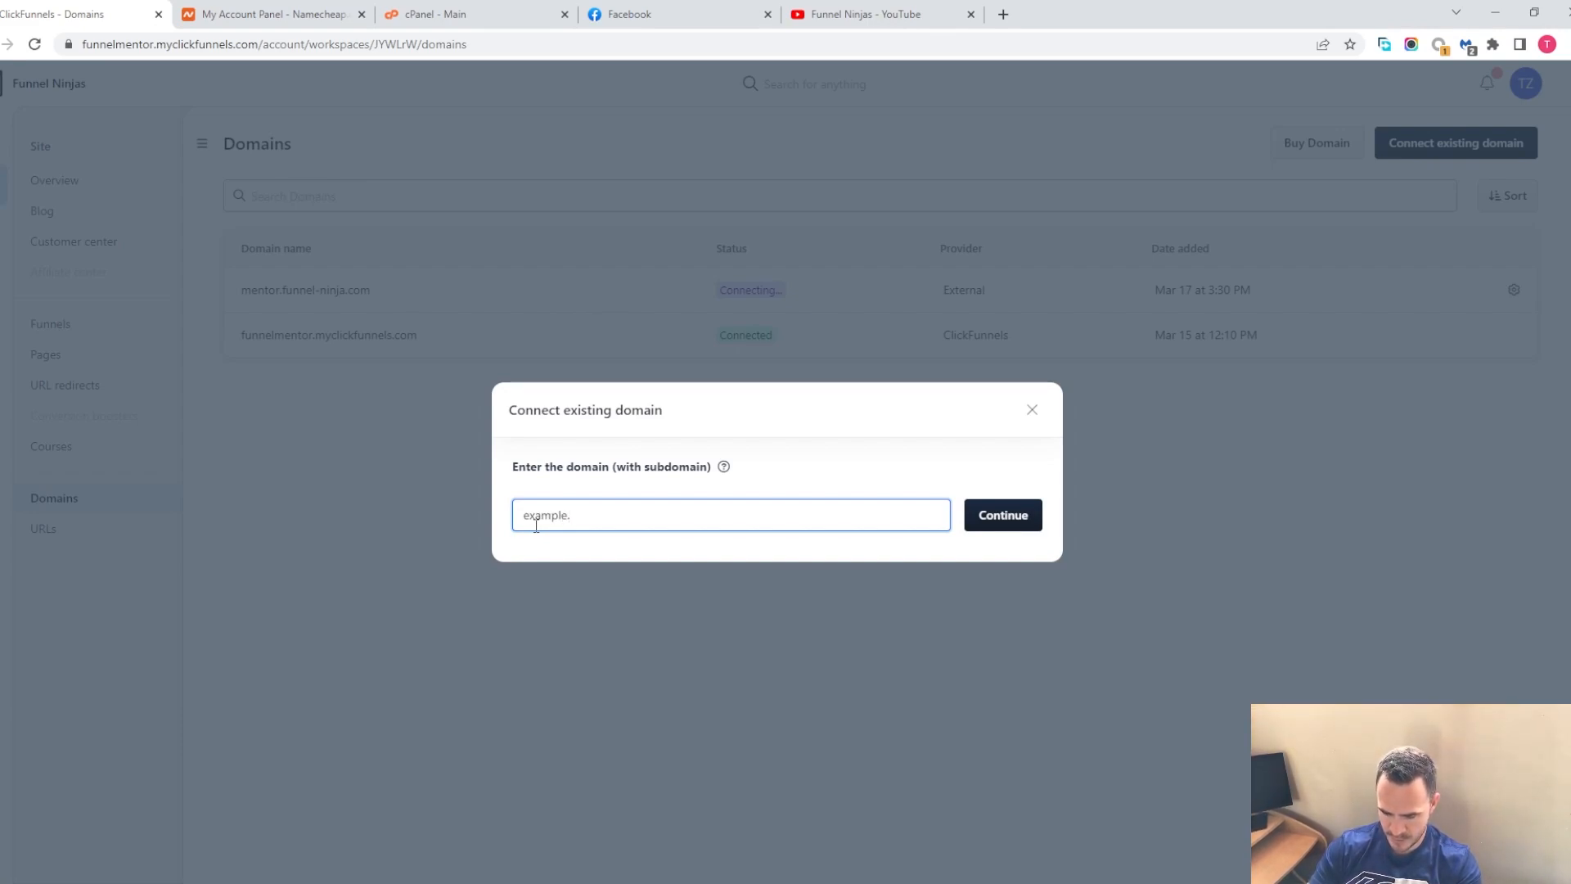
text(funnel-ninja.com)
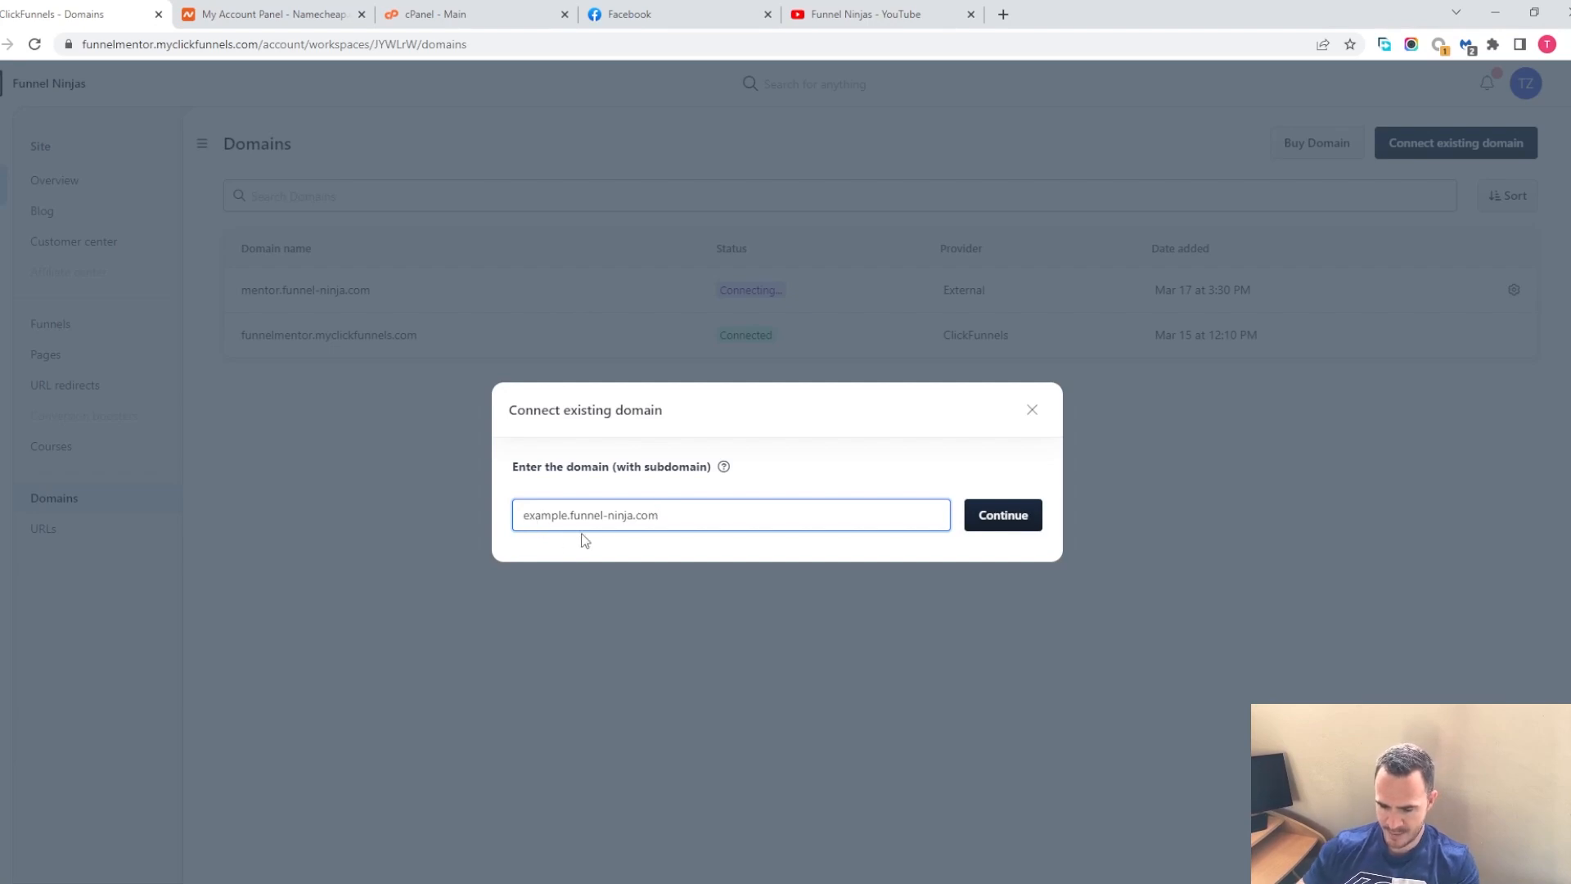
click(1032, 528)
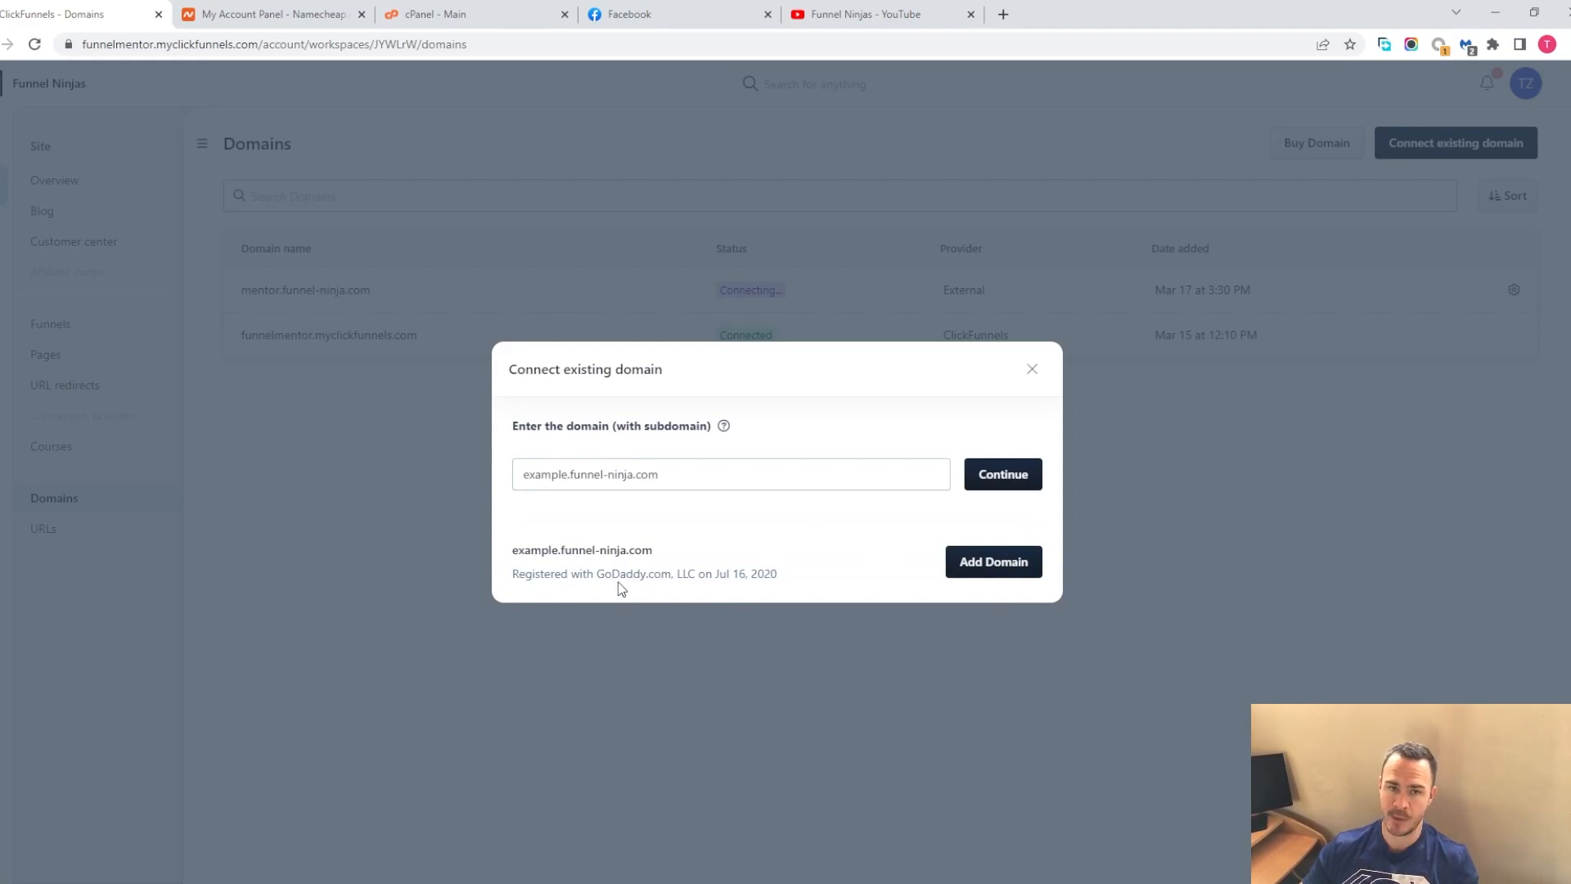
click(1005, 559)
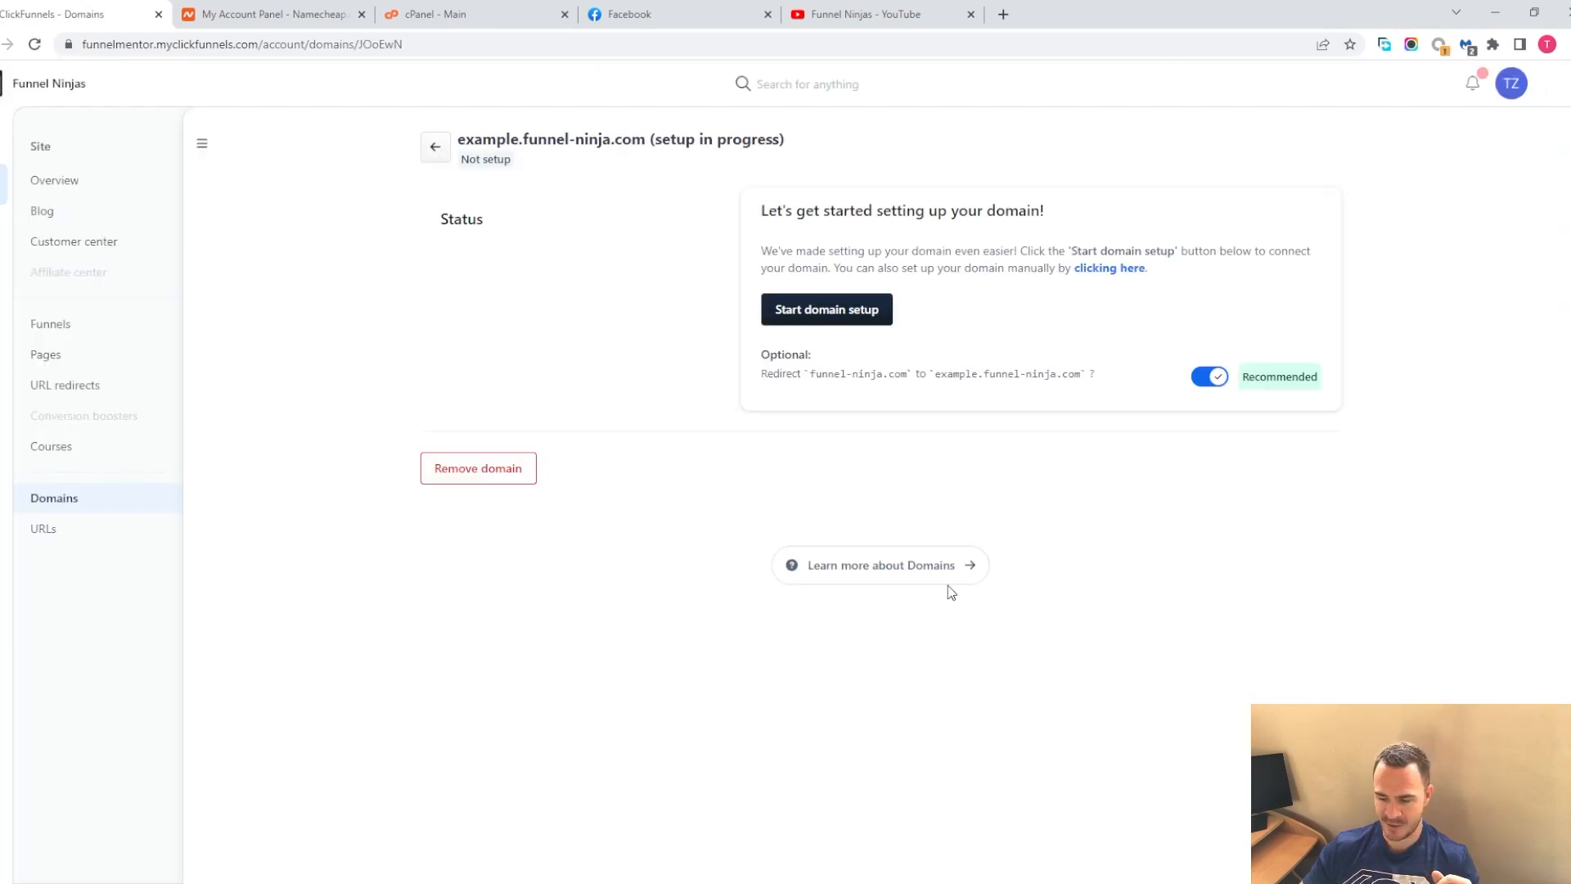
Open and close the automatic domain setup, and disable the optional redirect from funnel-ninja.com to example.funnel-ninja.com
click(856, 311)
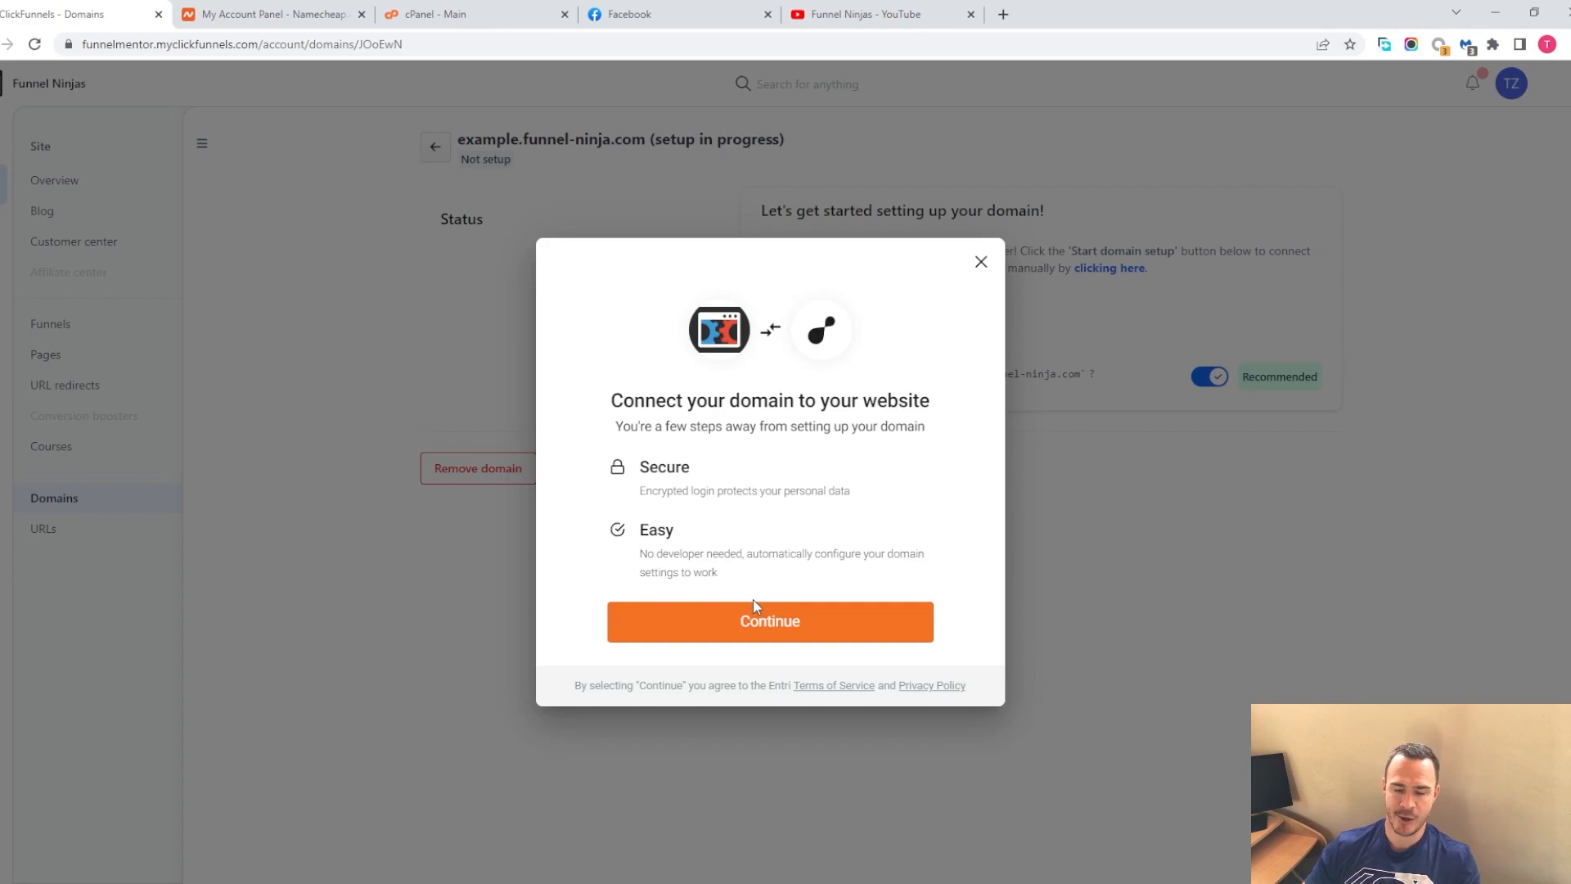
click(981, 262)
click(1210, 375)
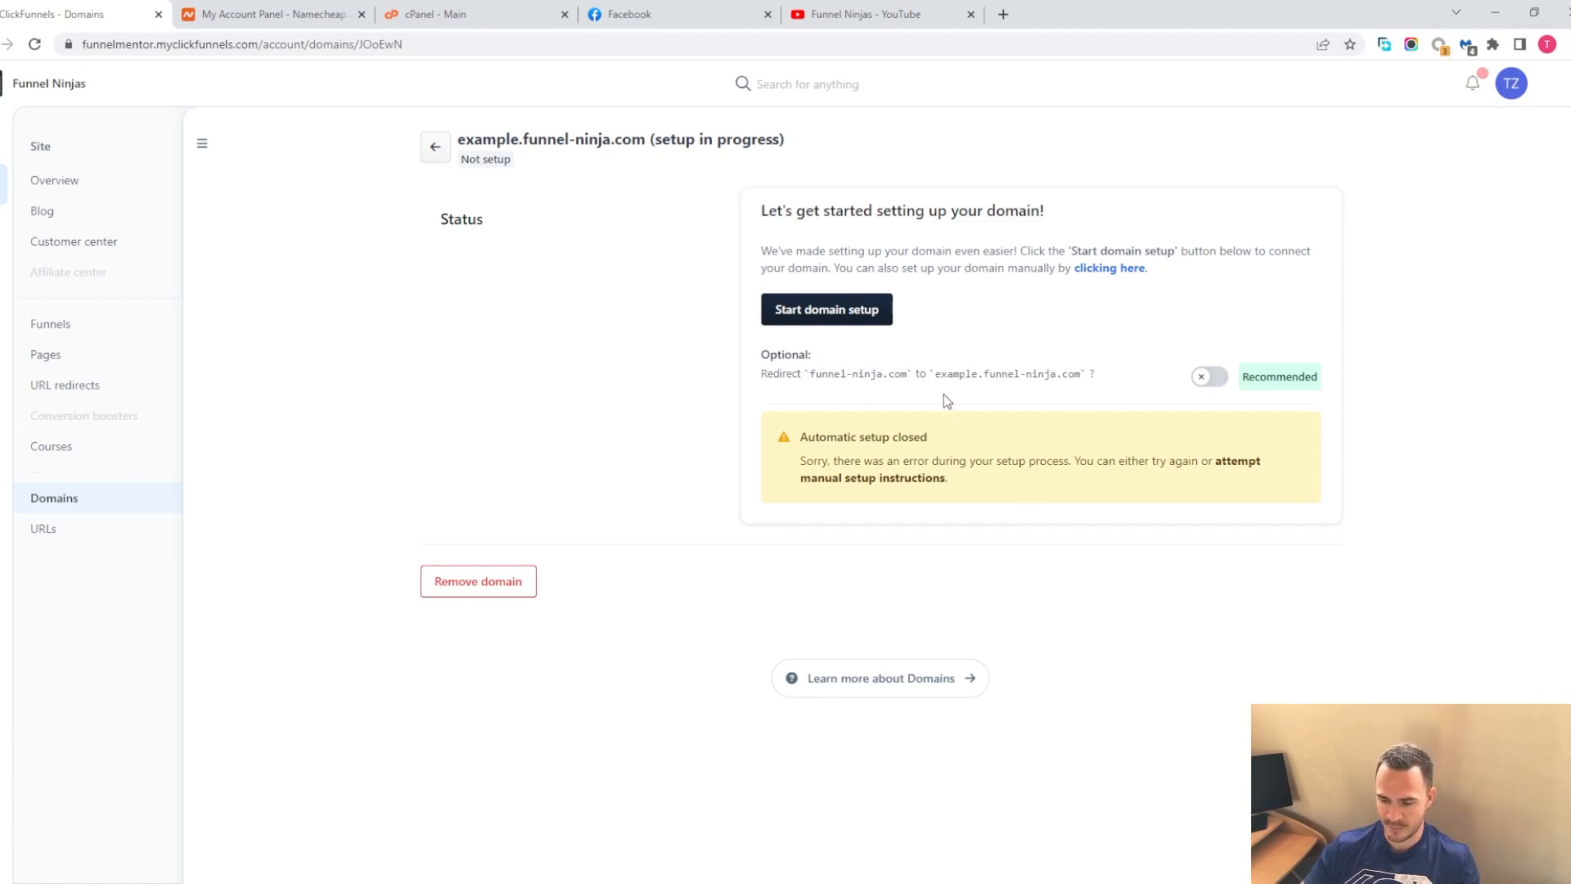
Start the manual domain setup, validate ownership, and inspect the required TXT DNS record's host name and type
click(1102, 272)
click(1239, 583)
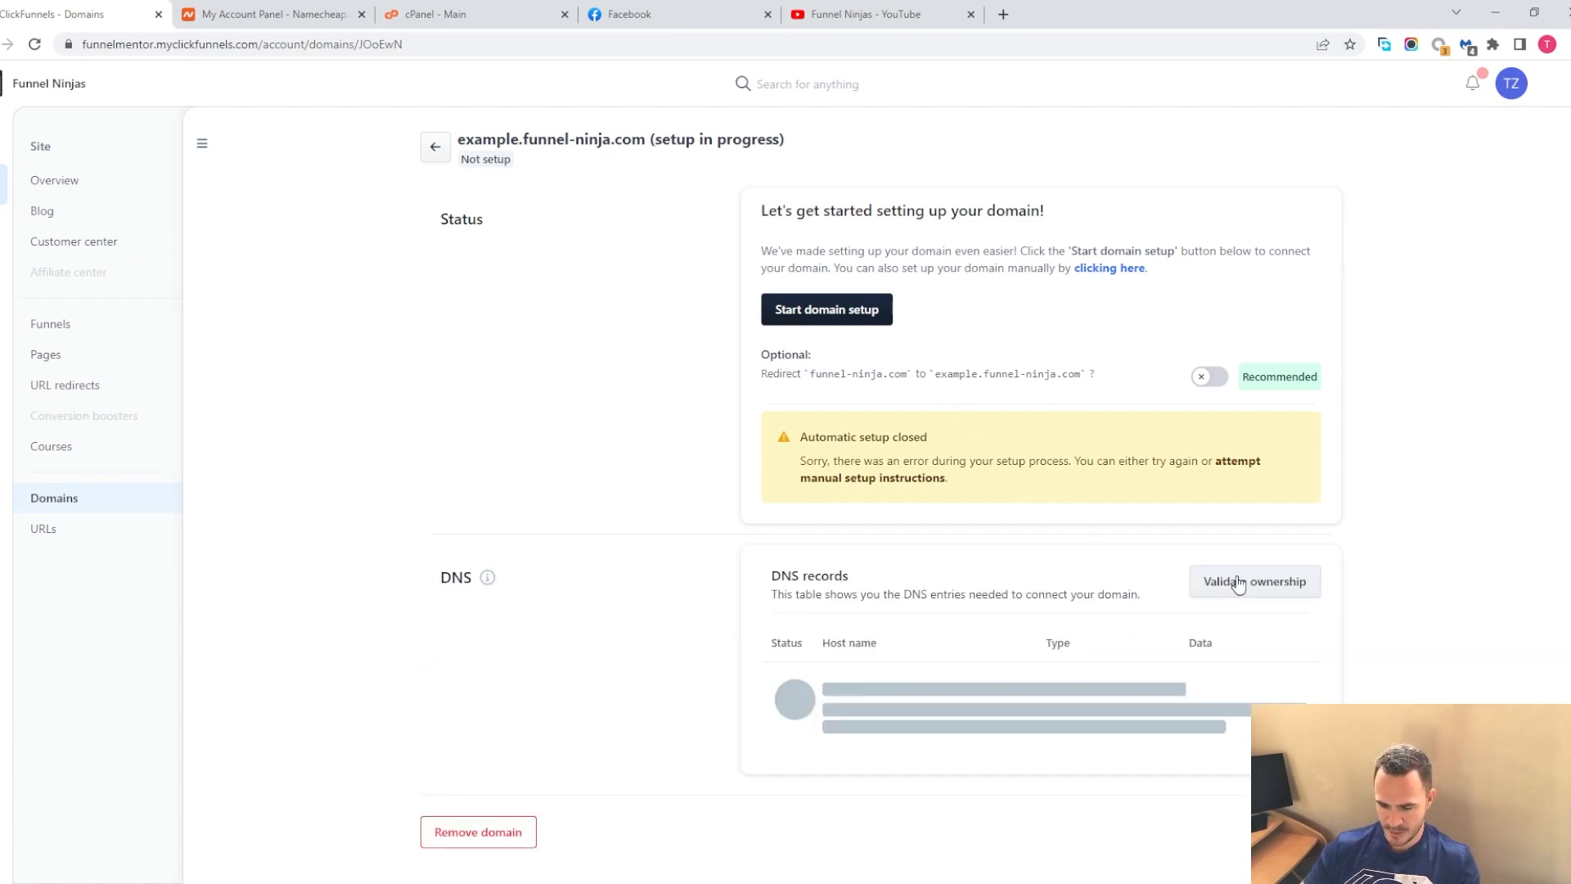
scroll(1028, 586, down, 2)
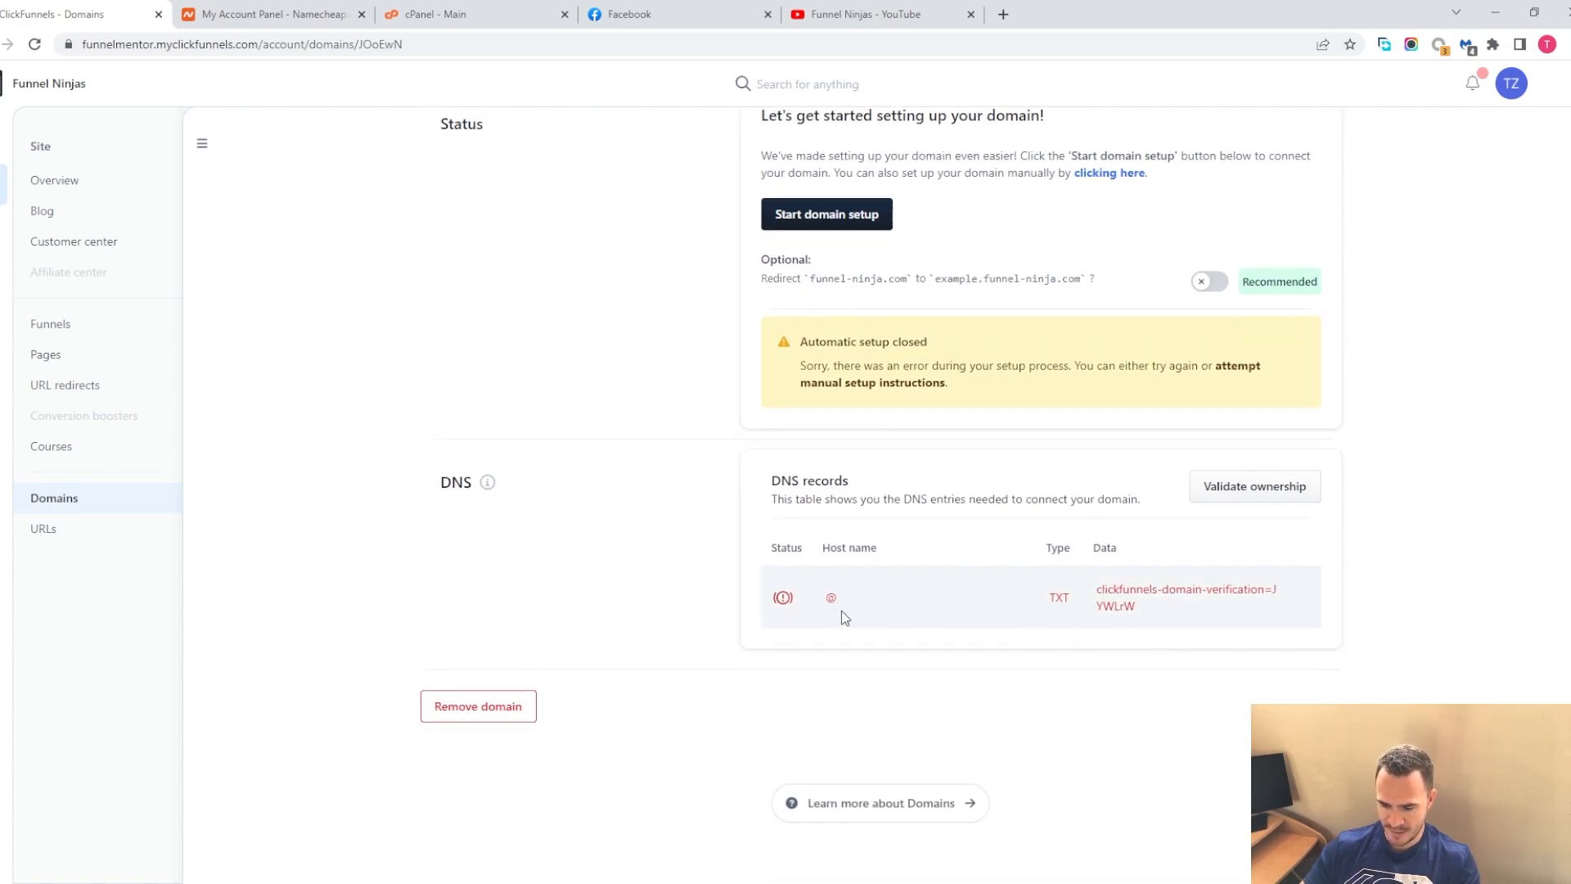
drag(826, 600, 858, 601)
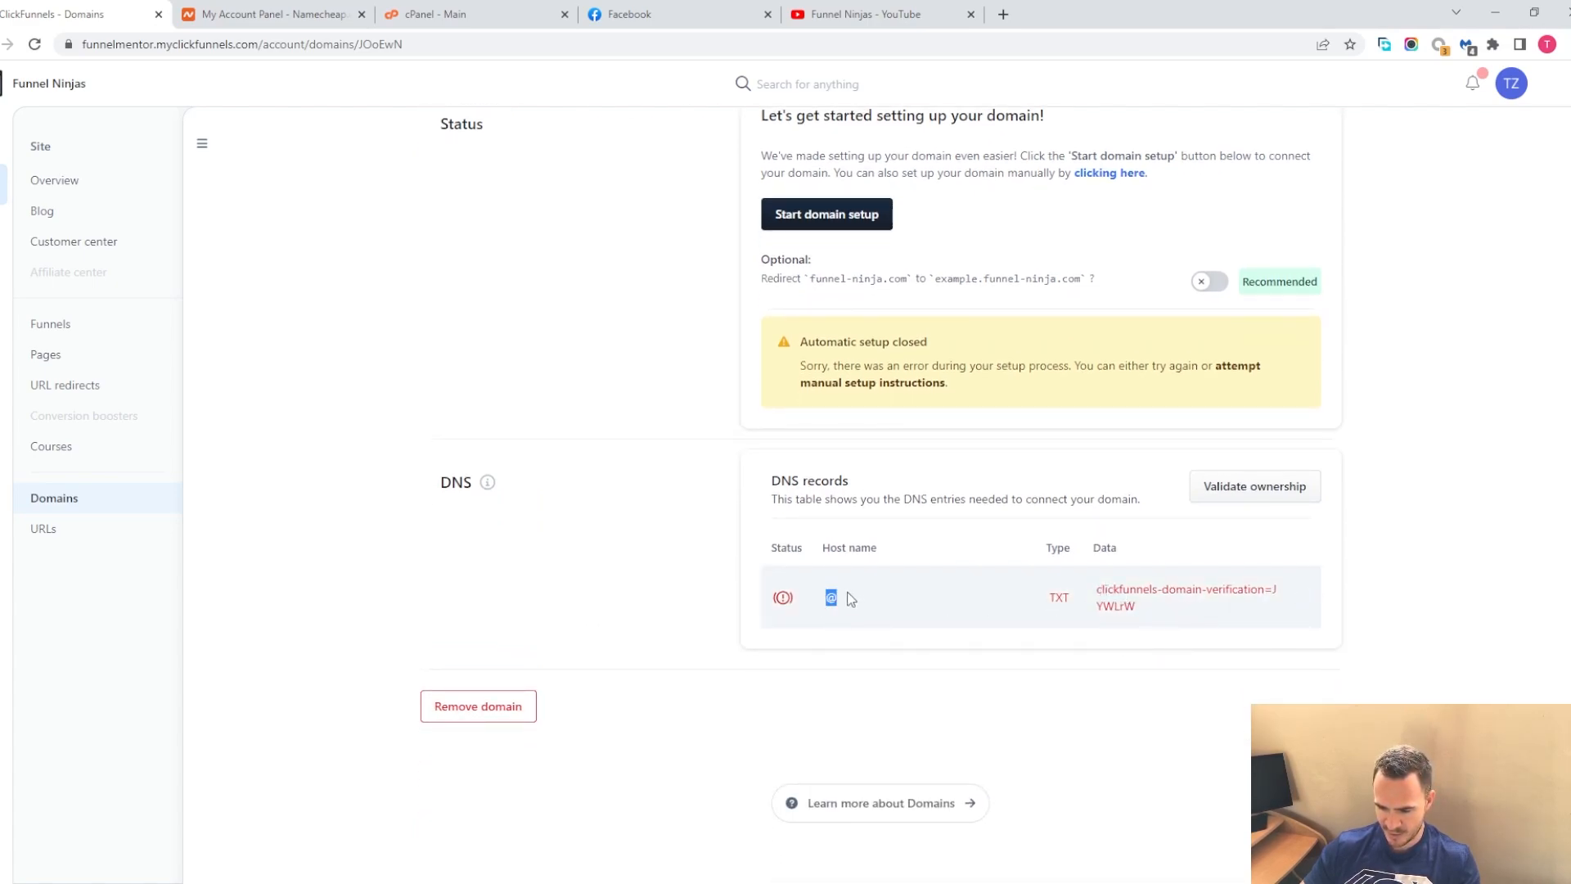
drag(1068, 598, 1054, 599)
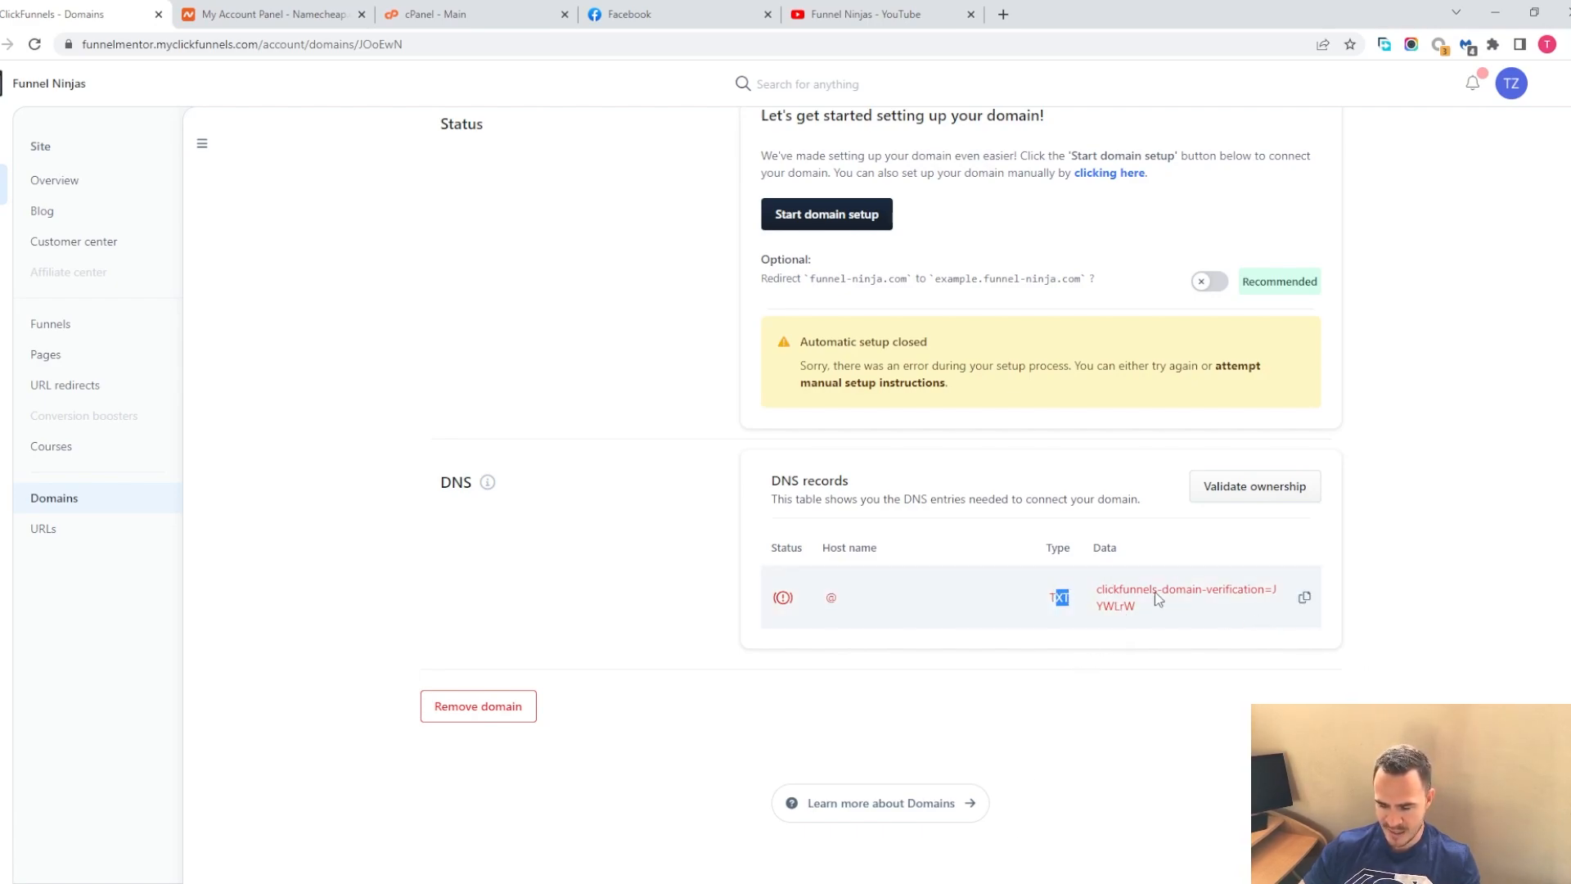
scroll(1023, 639, up, 2)
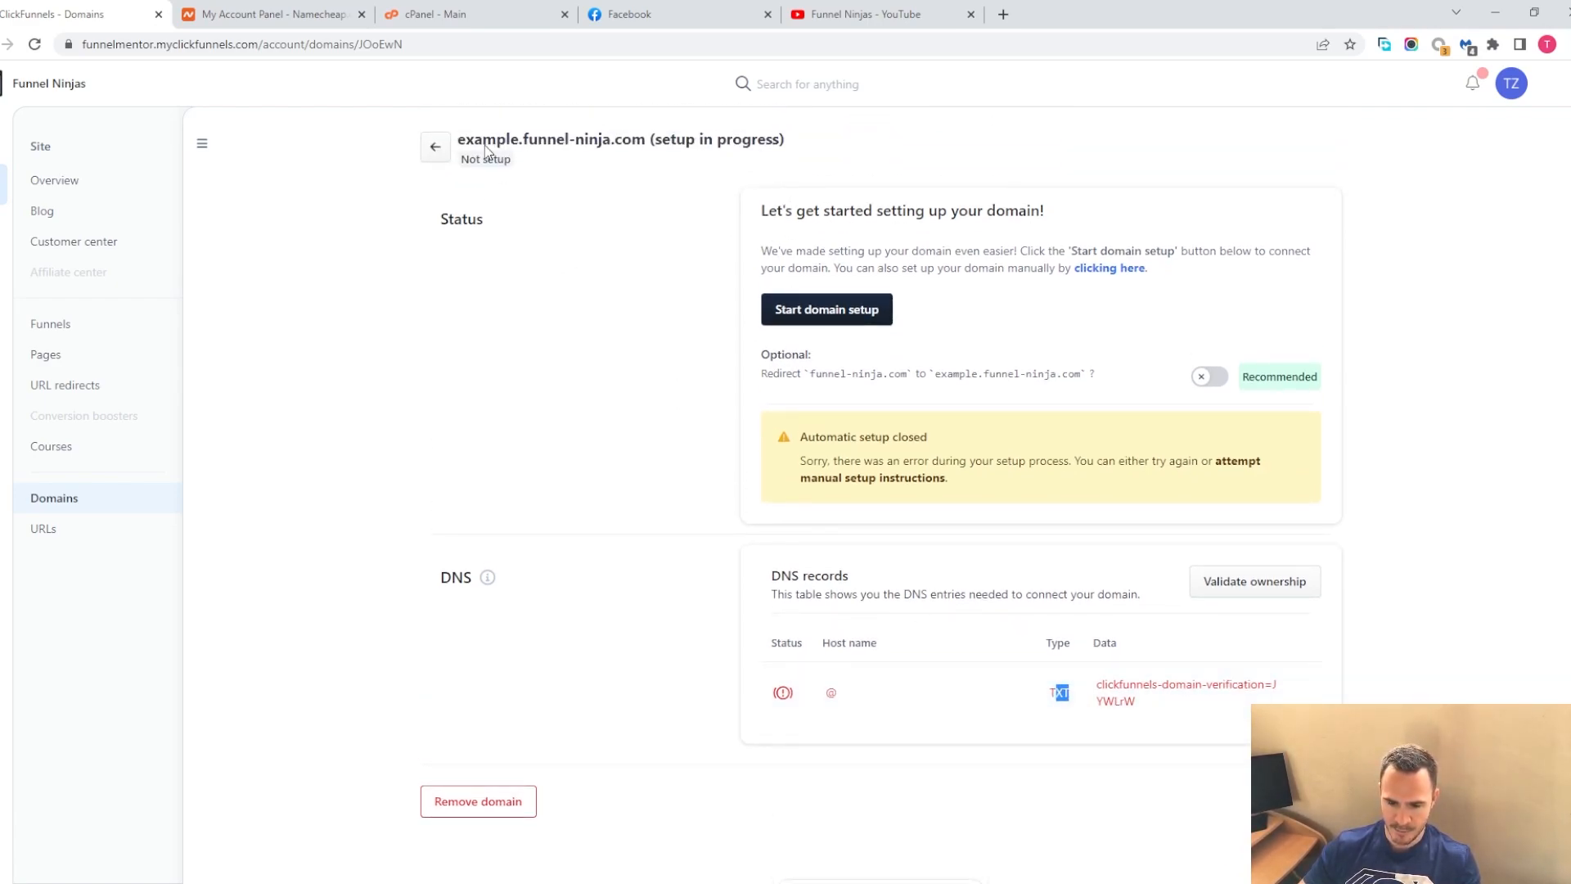
Open the Zone Editor in cPanel, then return to the ClickFunnels domain page
click(417, 14)
scroll(221, 712, down, 7)
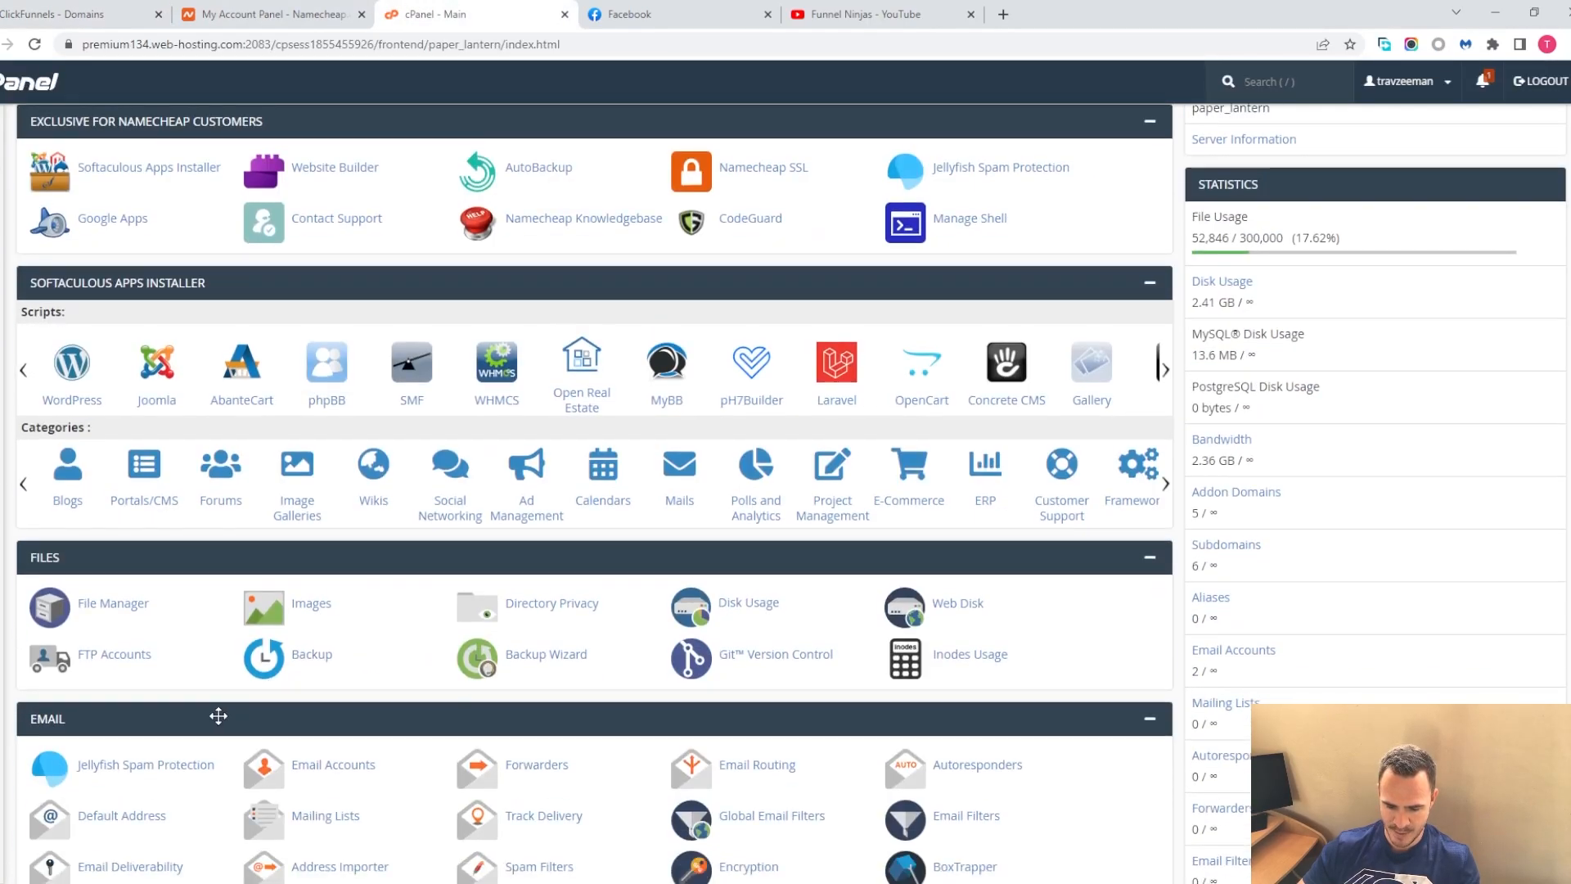
scroll(209, 672, down, 5)
click(123, 564)
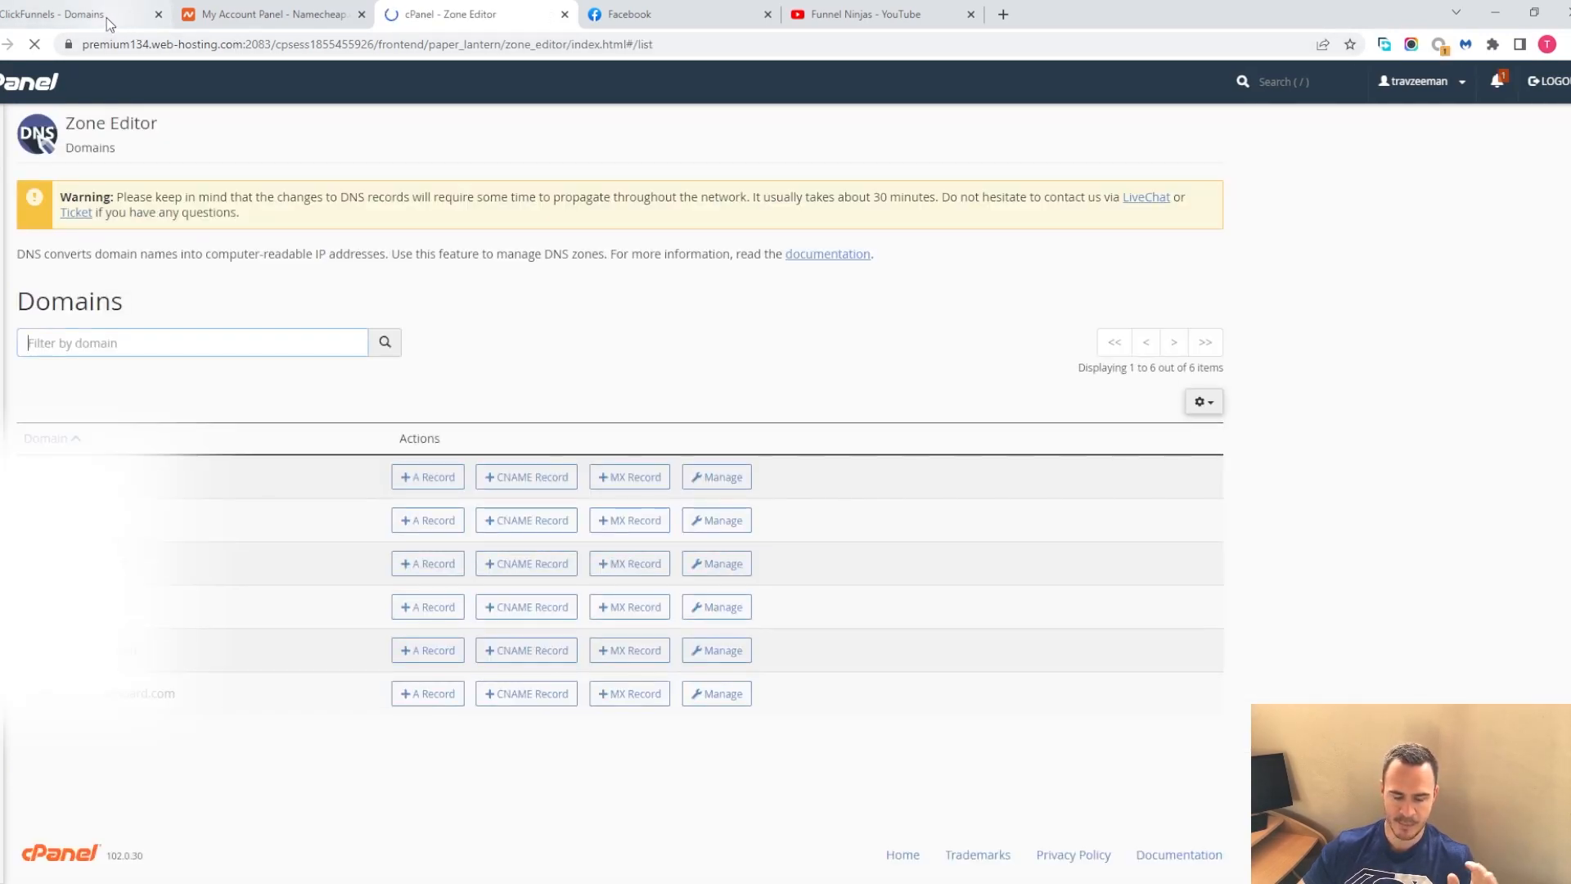
click(107, 17)
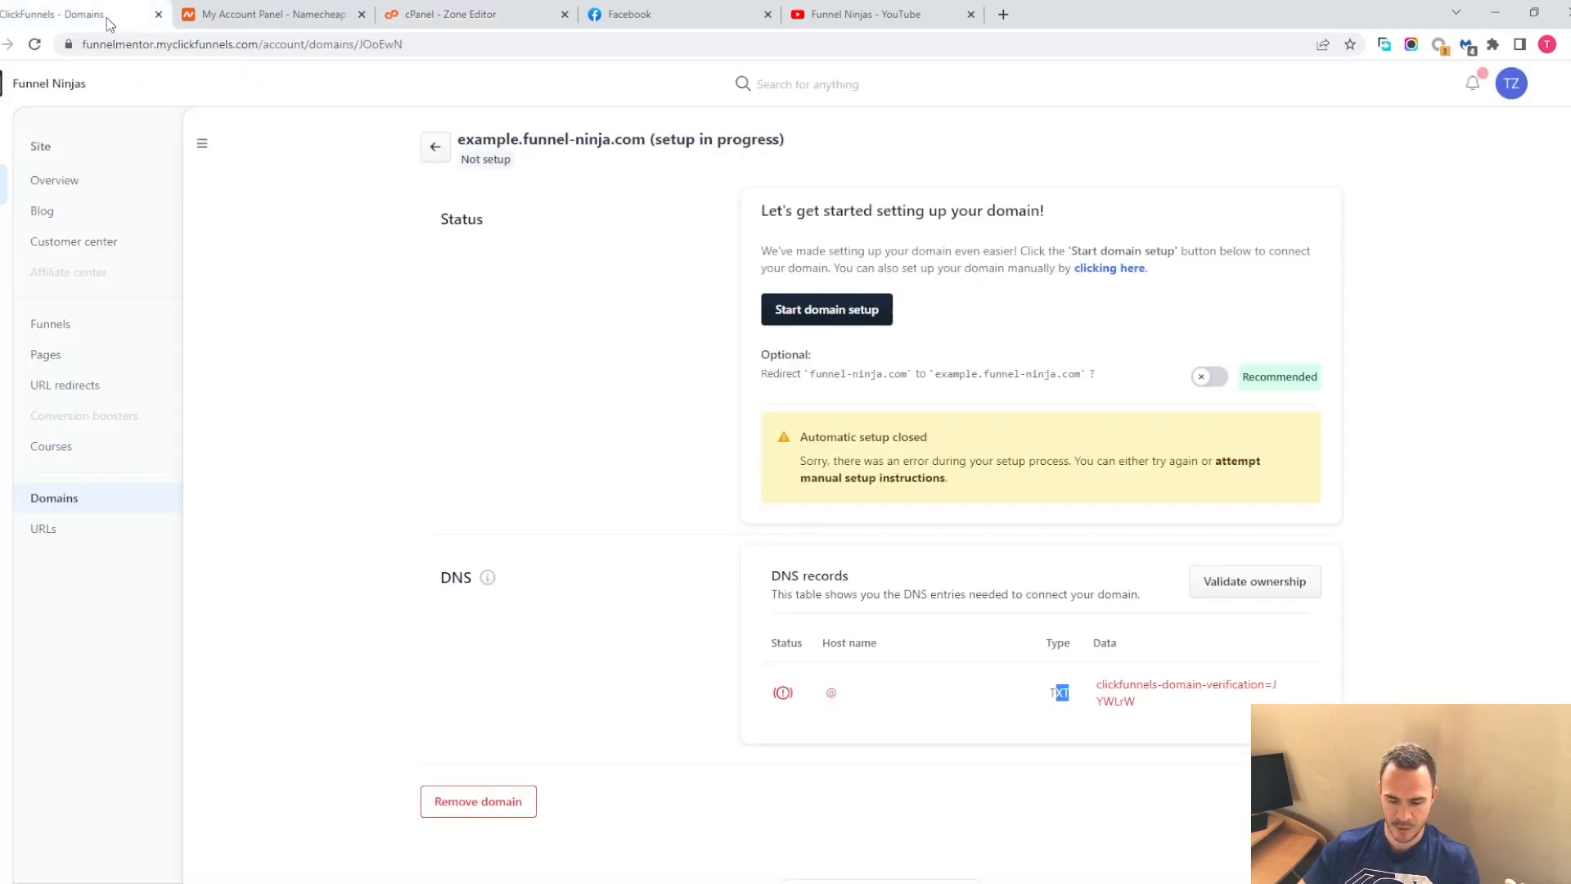
Go back to the domains list and open the settings of mentor.funnel-ninja.com
click(437, 152)
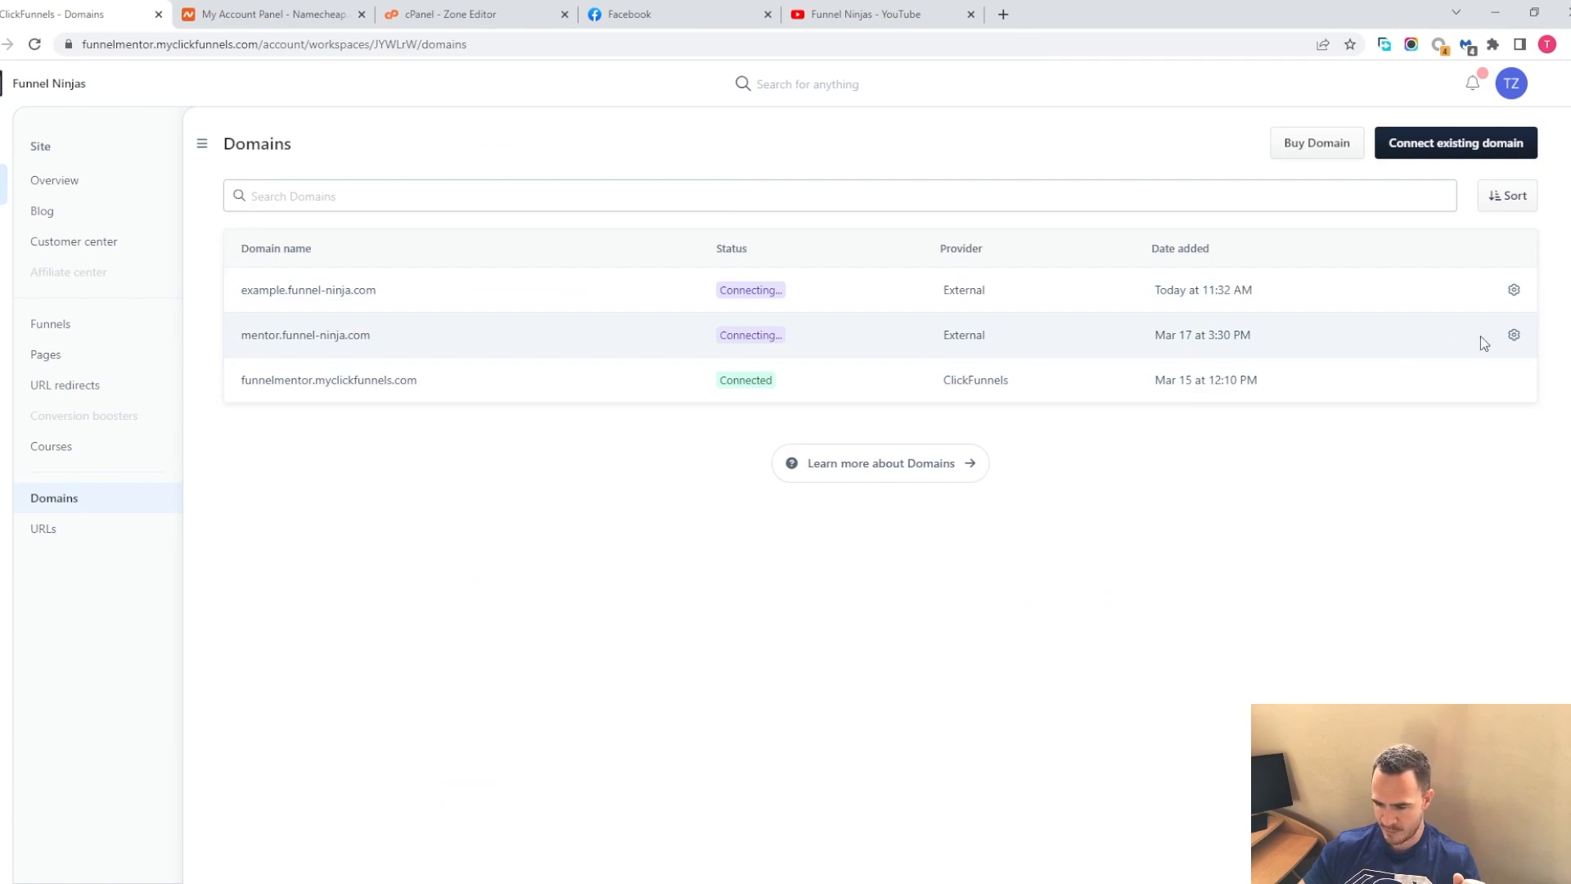
click(1514, 335)
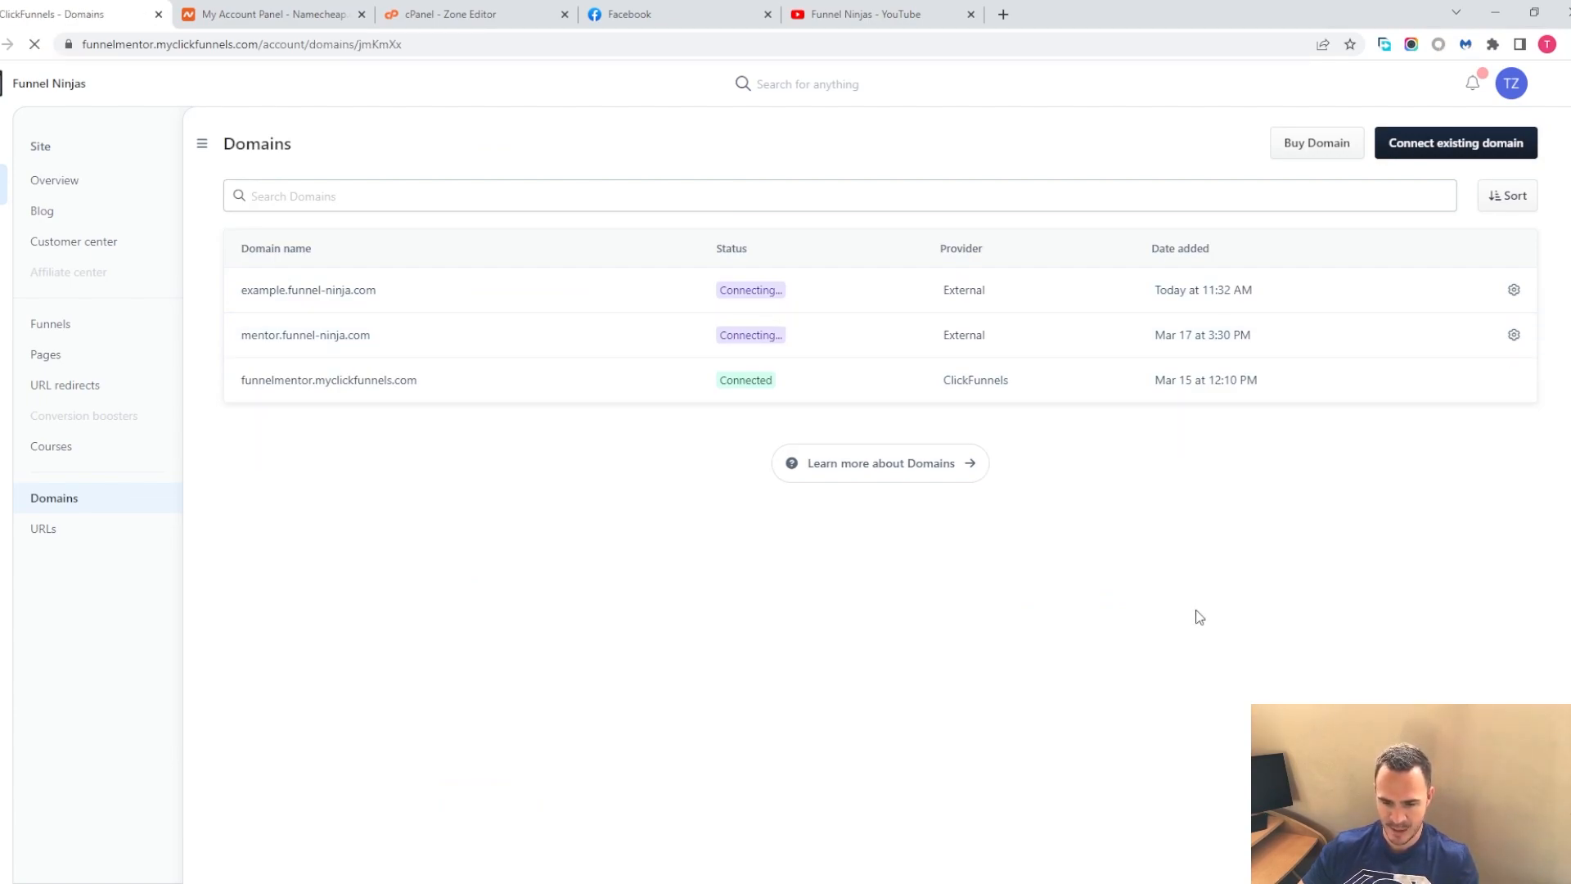
click(904, 330)
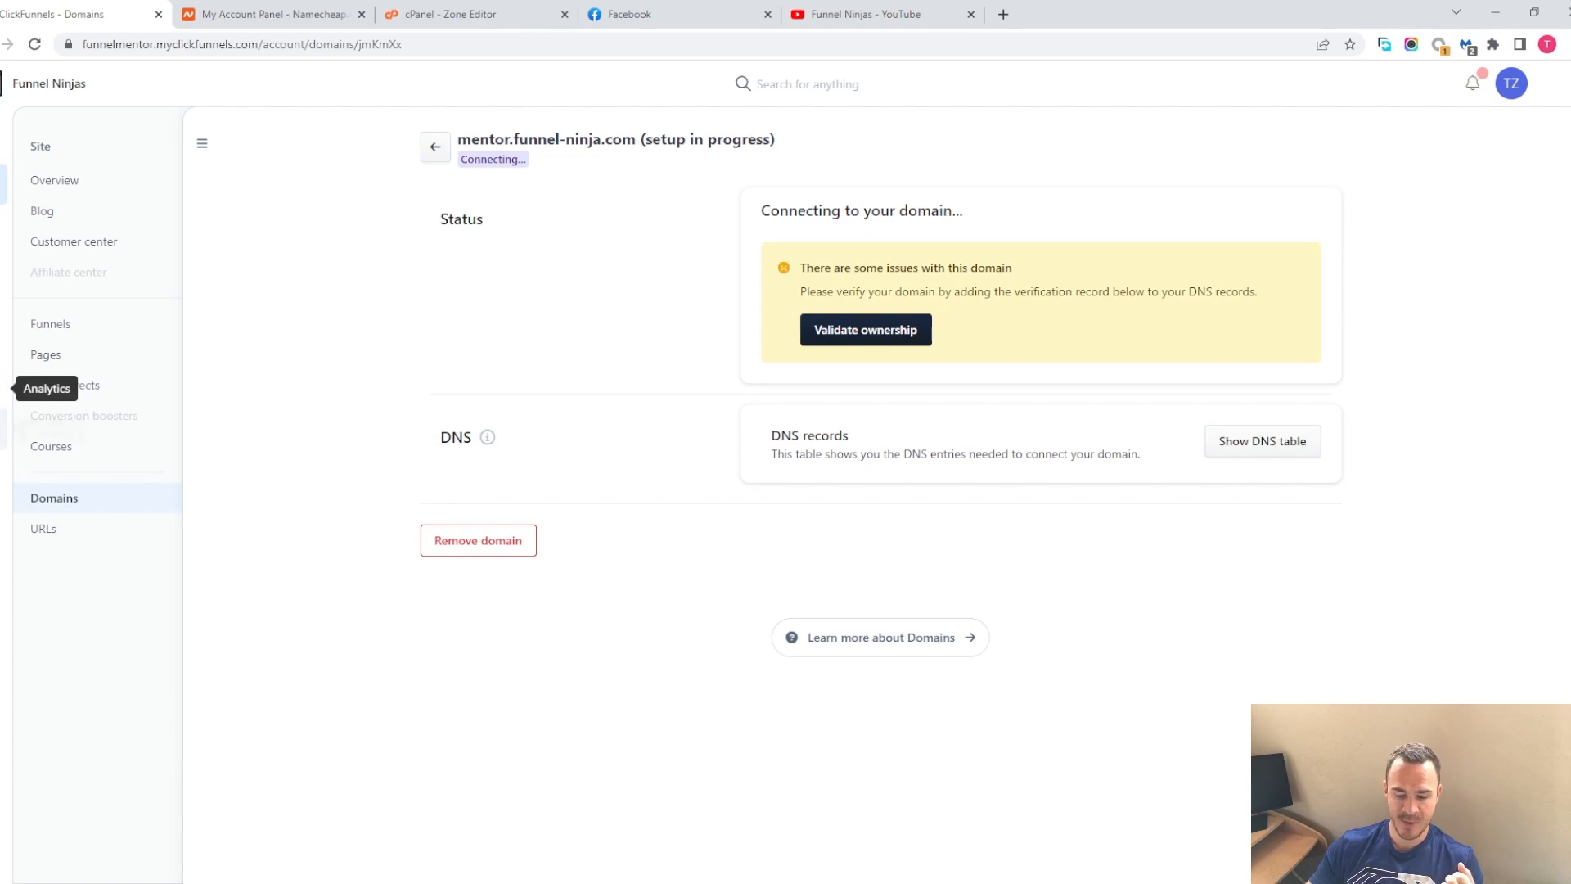
Open the Marketing settings and review the general settings, branding and company email addresses
click(2, 437)
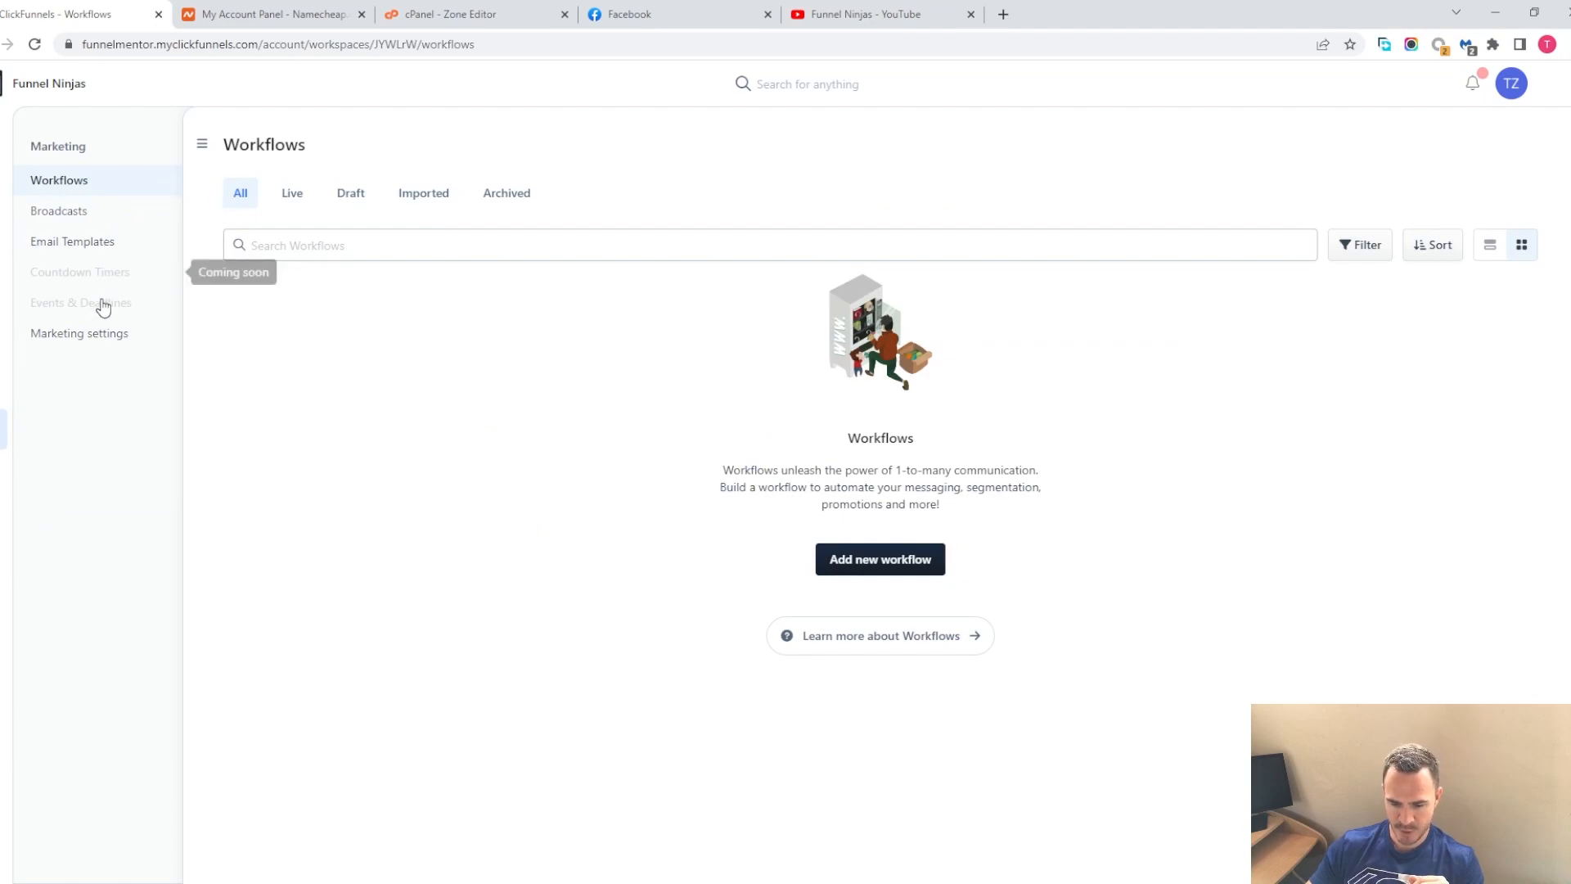
click(92, 342)
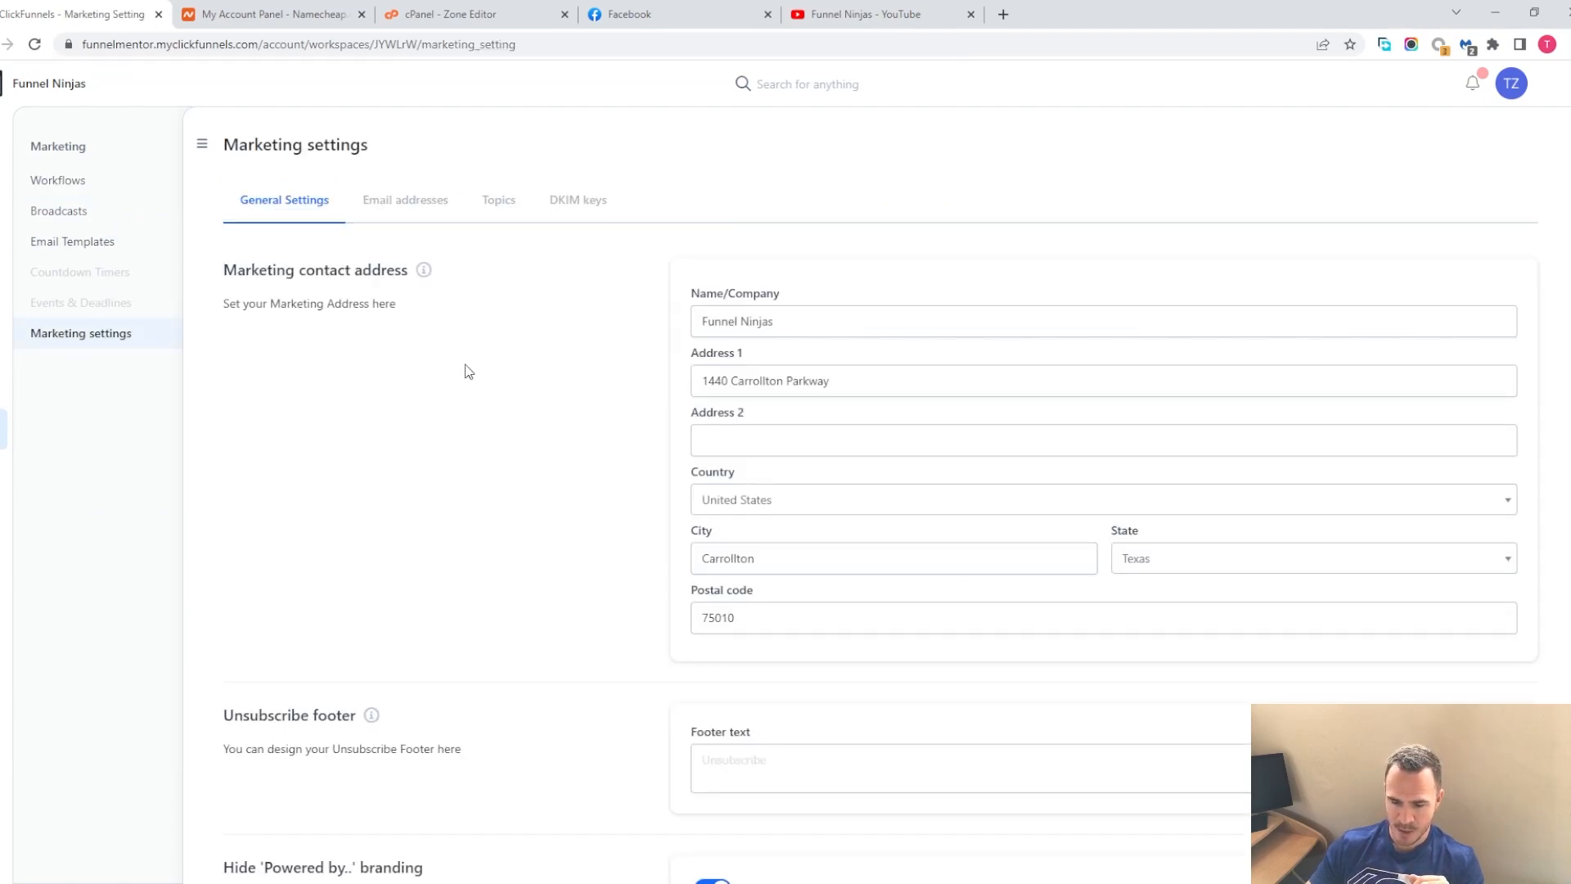
scroll(843, 478, down, 3)
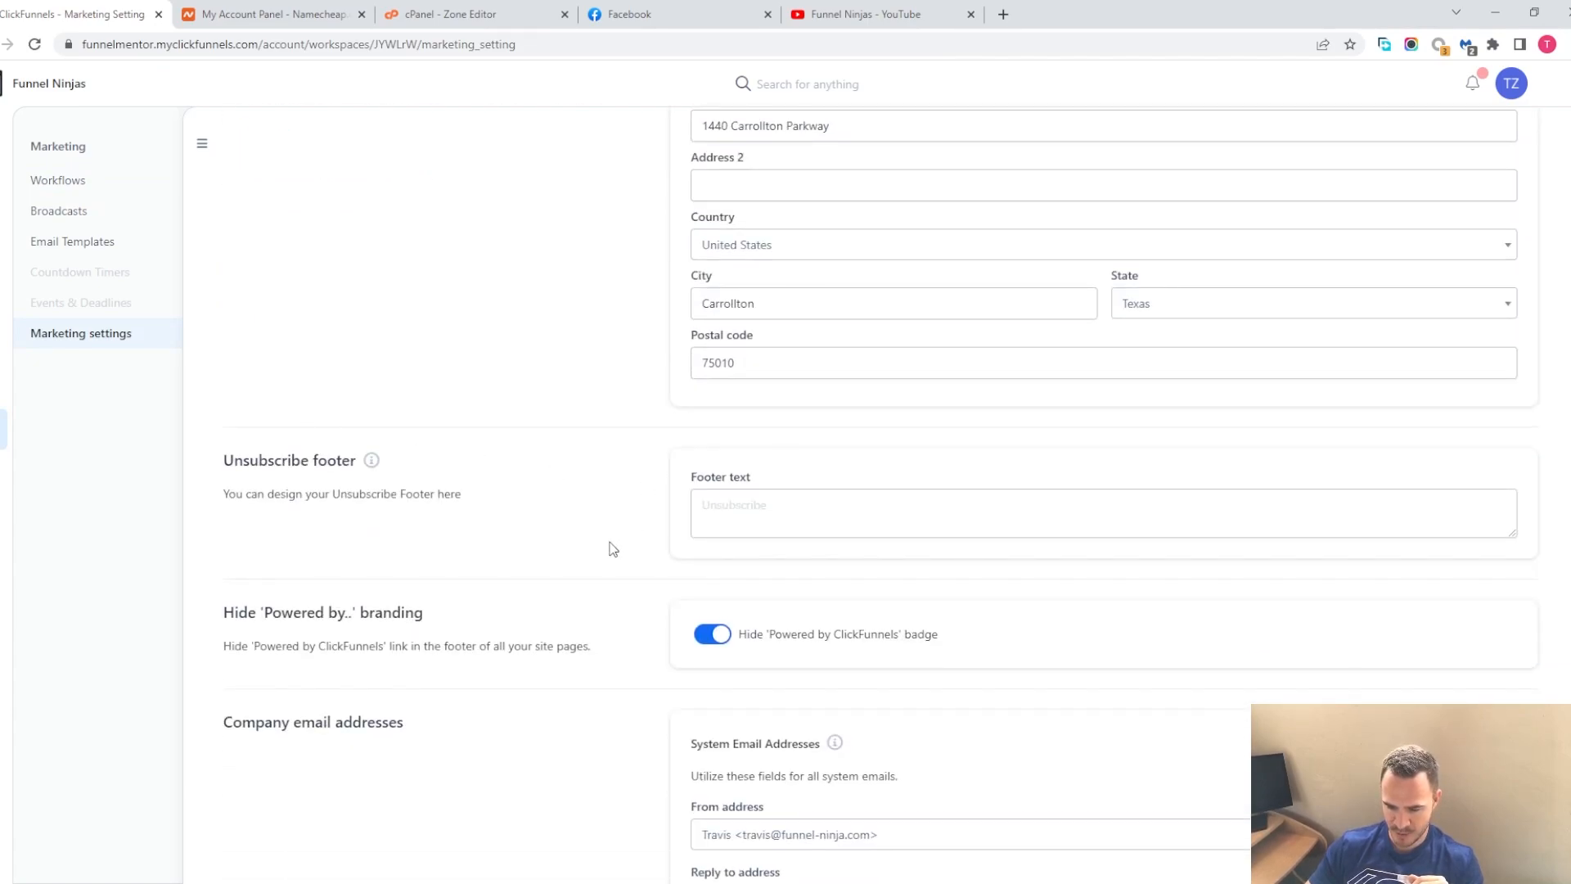
scroll(609, 546, down, 2)
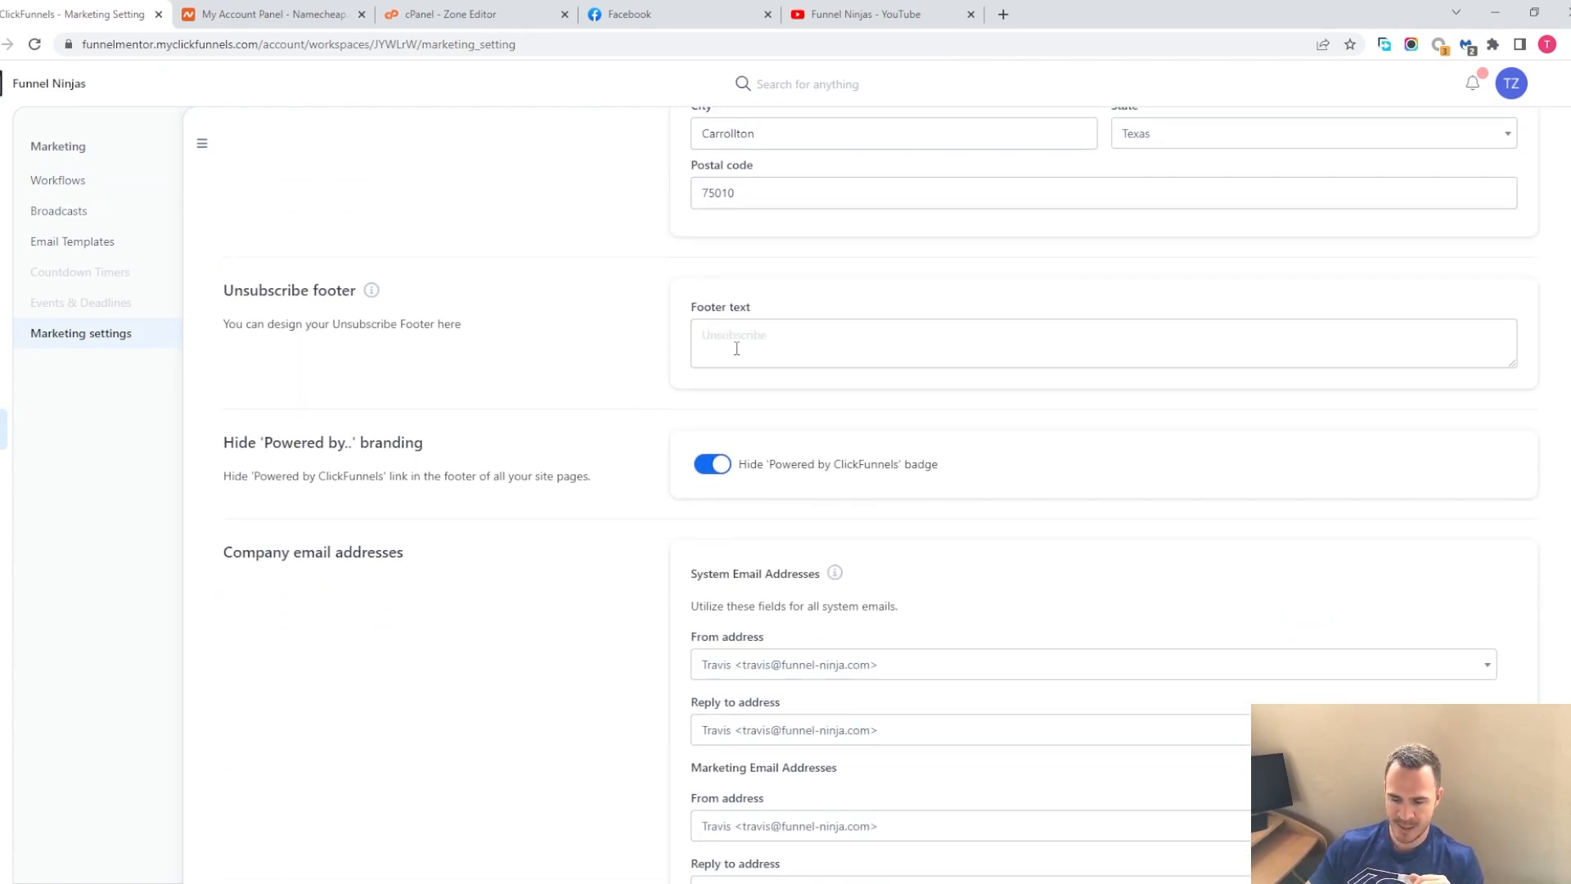
scroll(518, 445, down, 3)
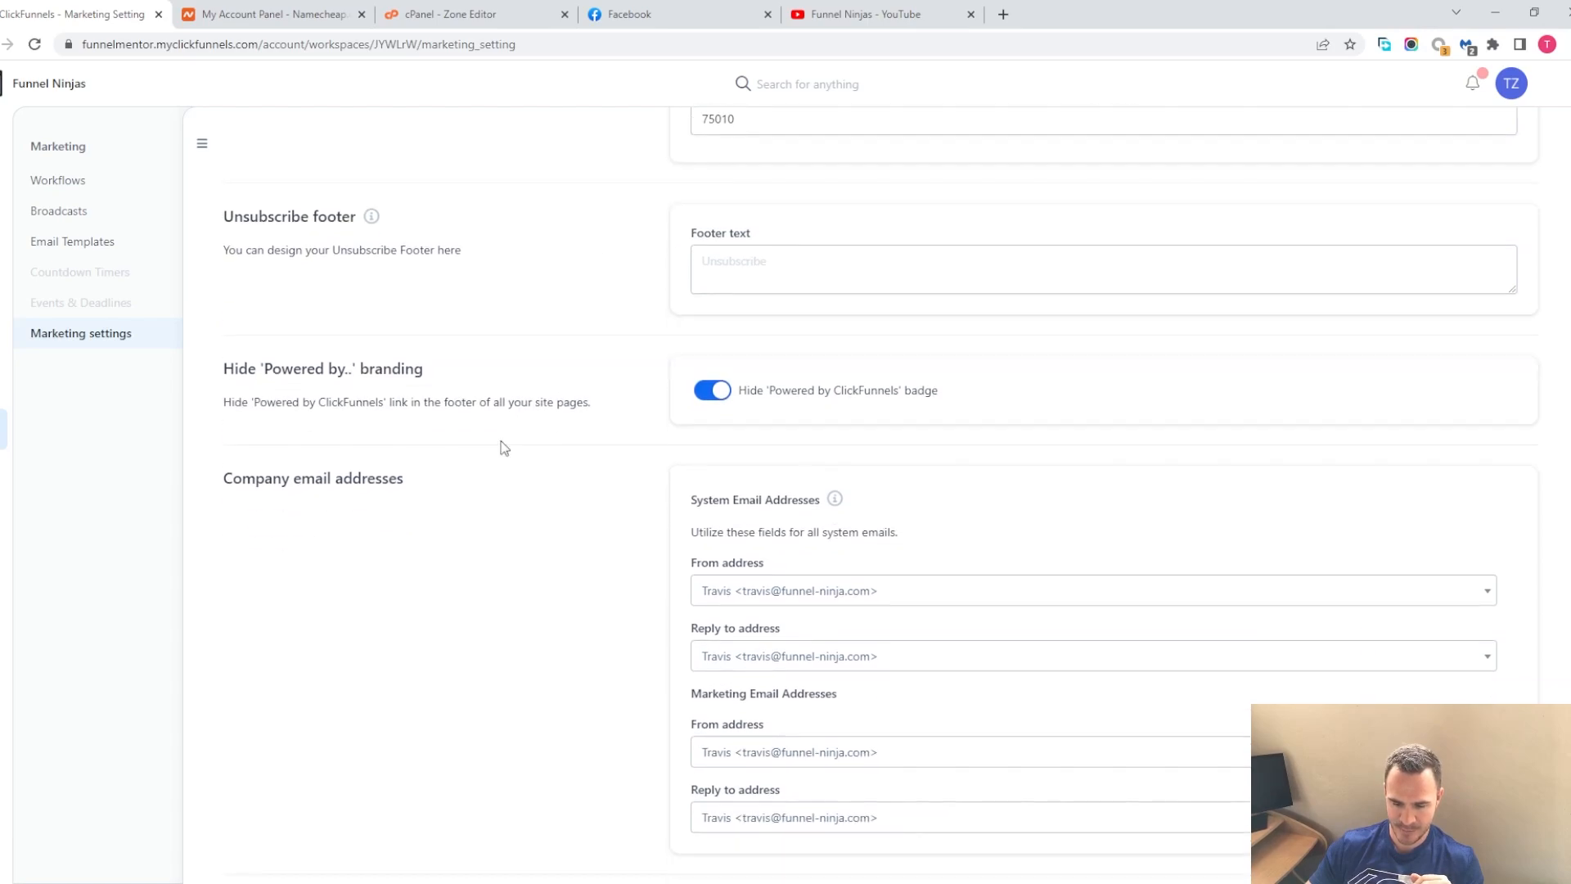
drag(837, 211, 943, 213)
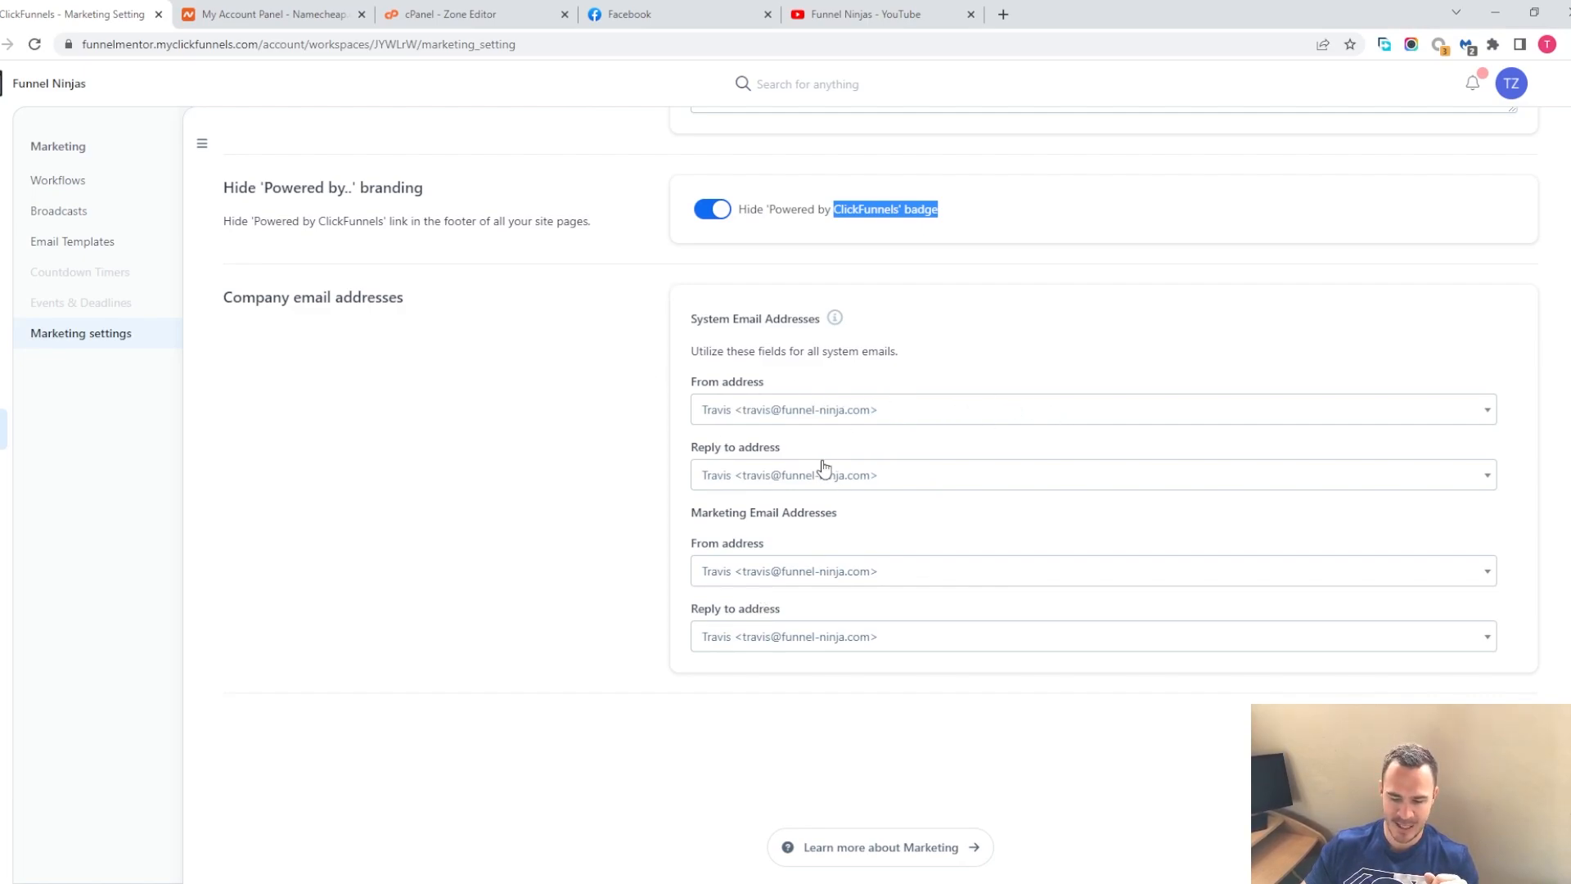
scroll(821, 469, up, 8)
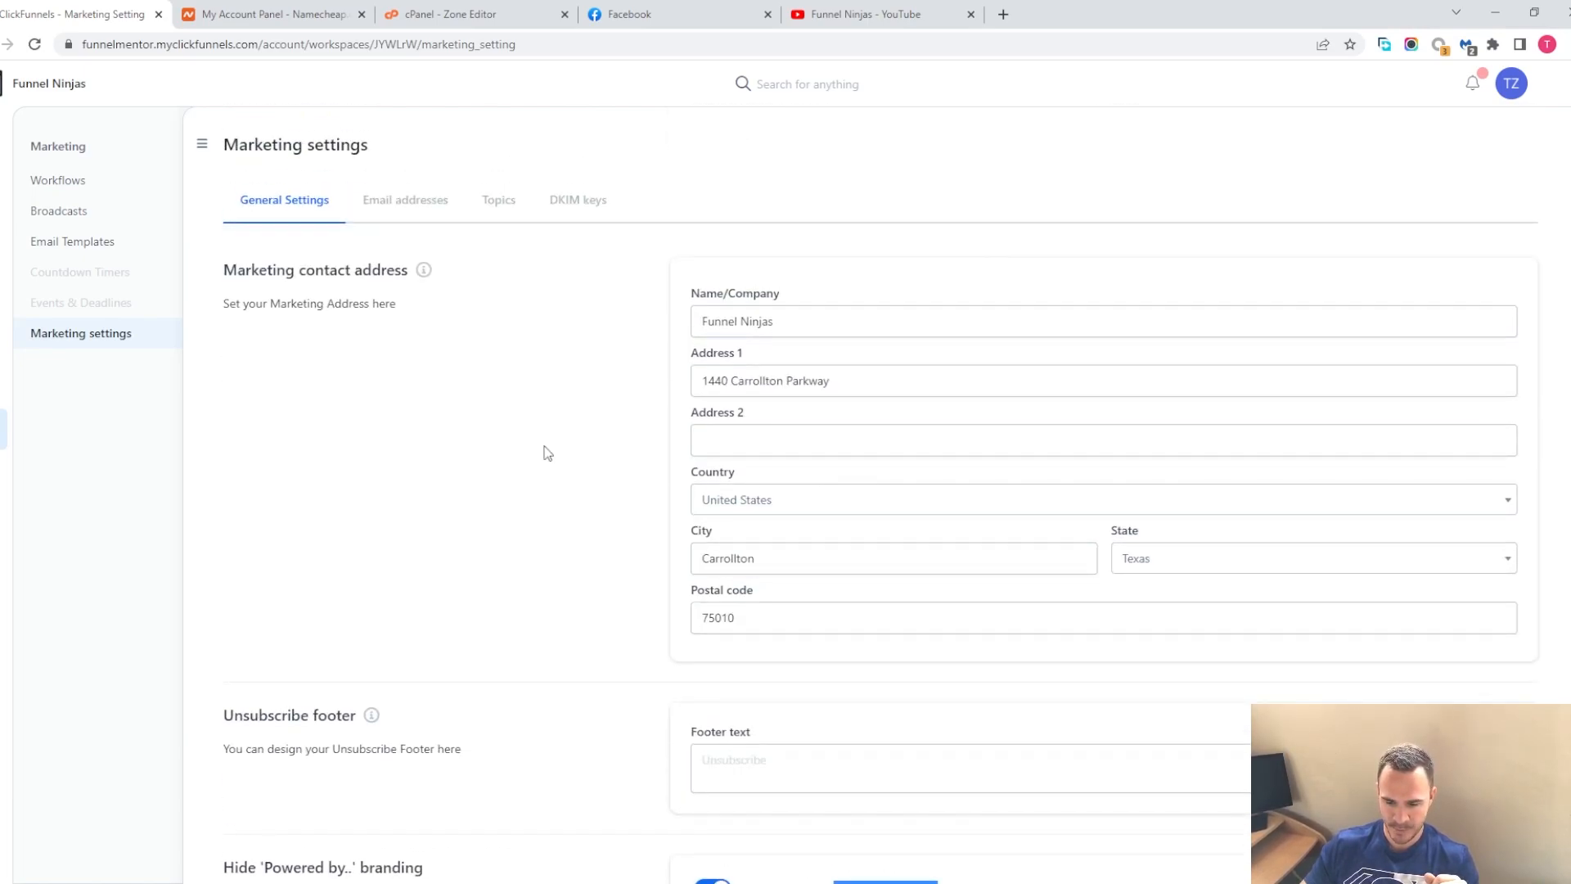
View the Email addresses tab and open, then cancel, the new email address dialog
click(409, 205)
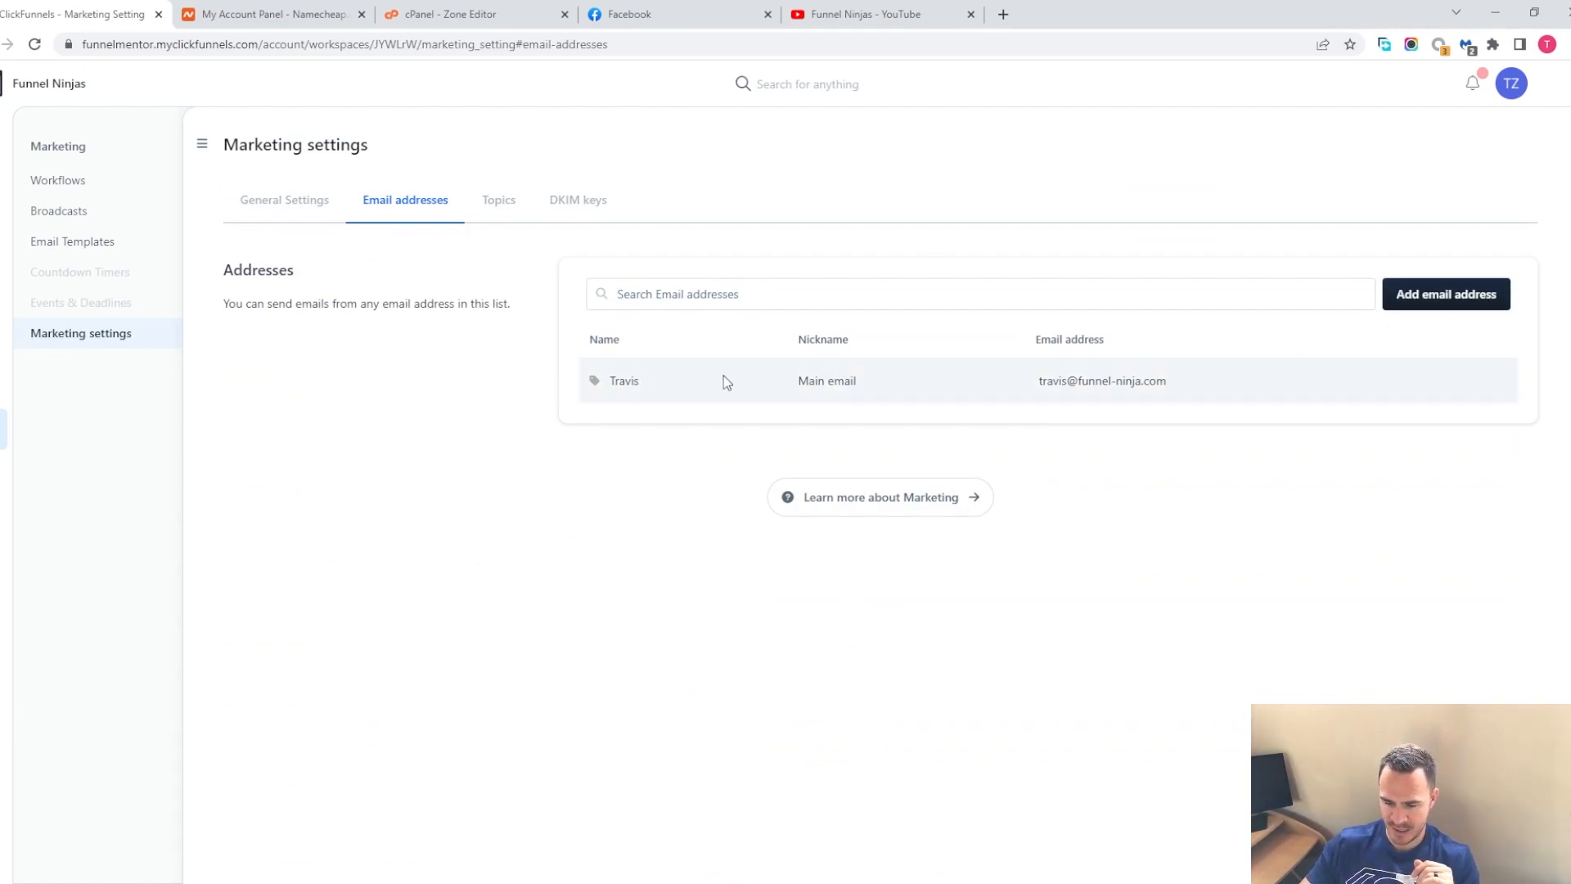
click(1449, 294)
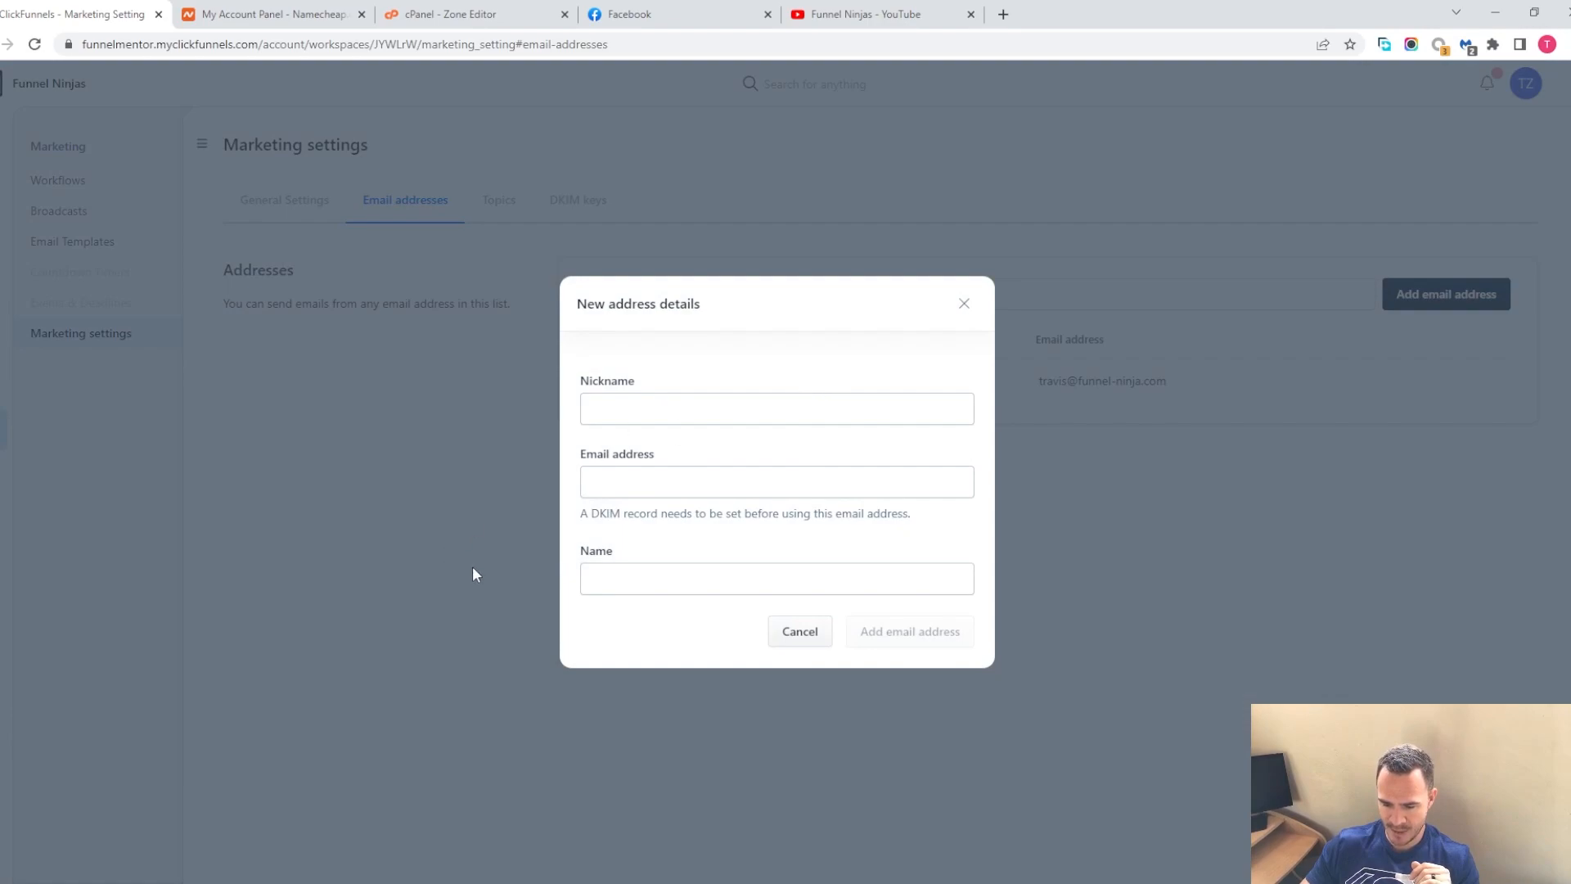
click(809, 641)
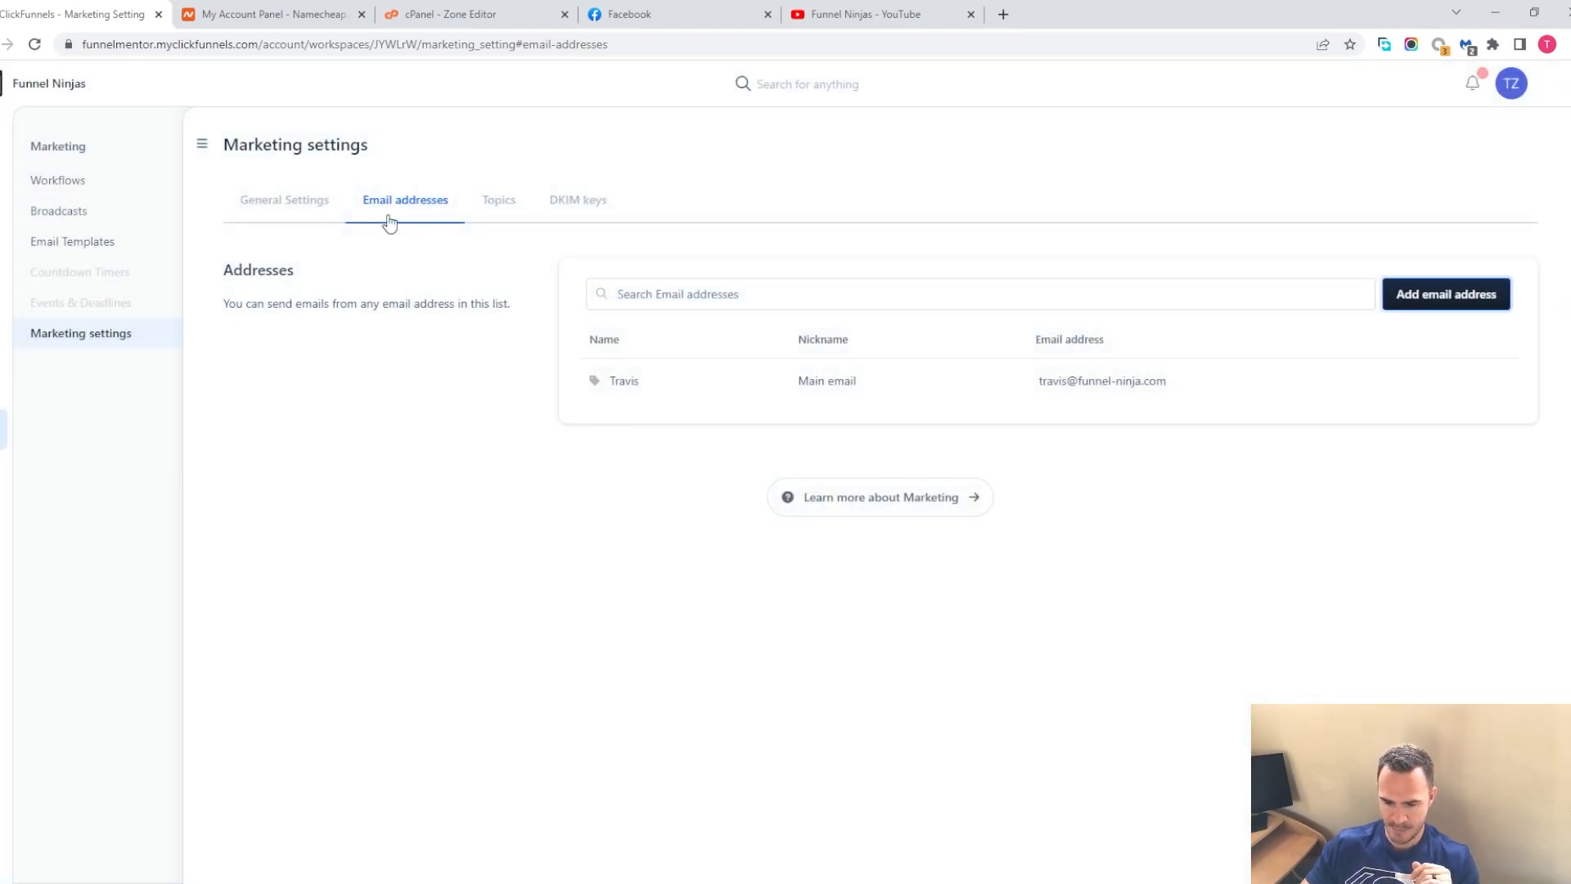
Return to General Settings and examine the system From address choices
click(260, 203)
scroll(714, 413, down, 8)
click(823, 403)
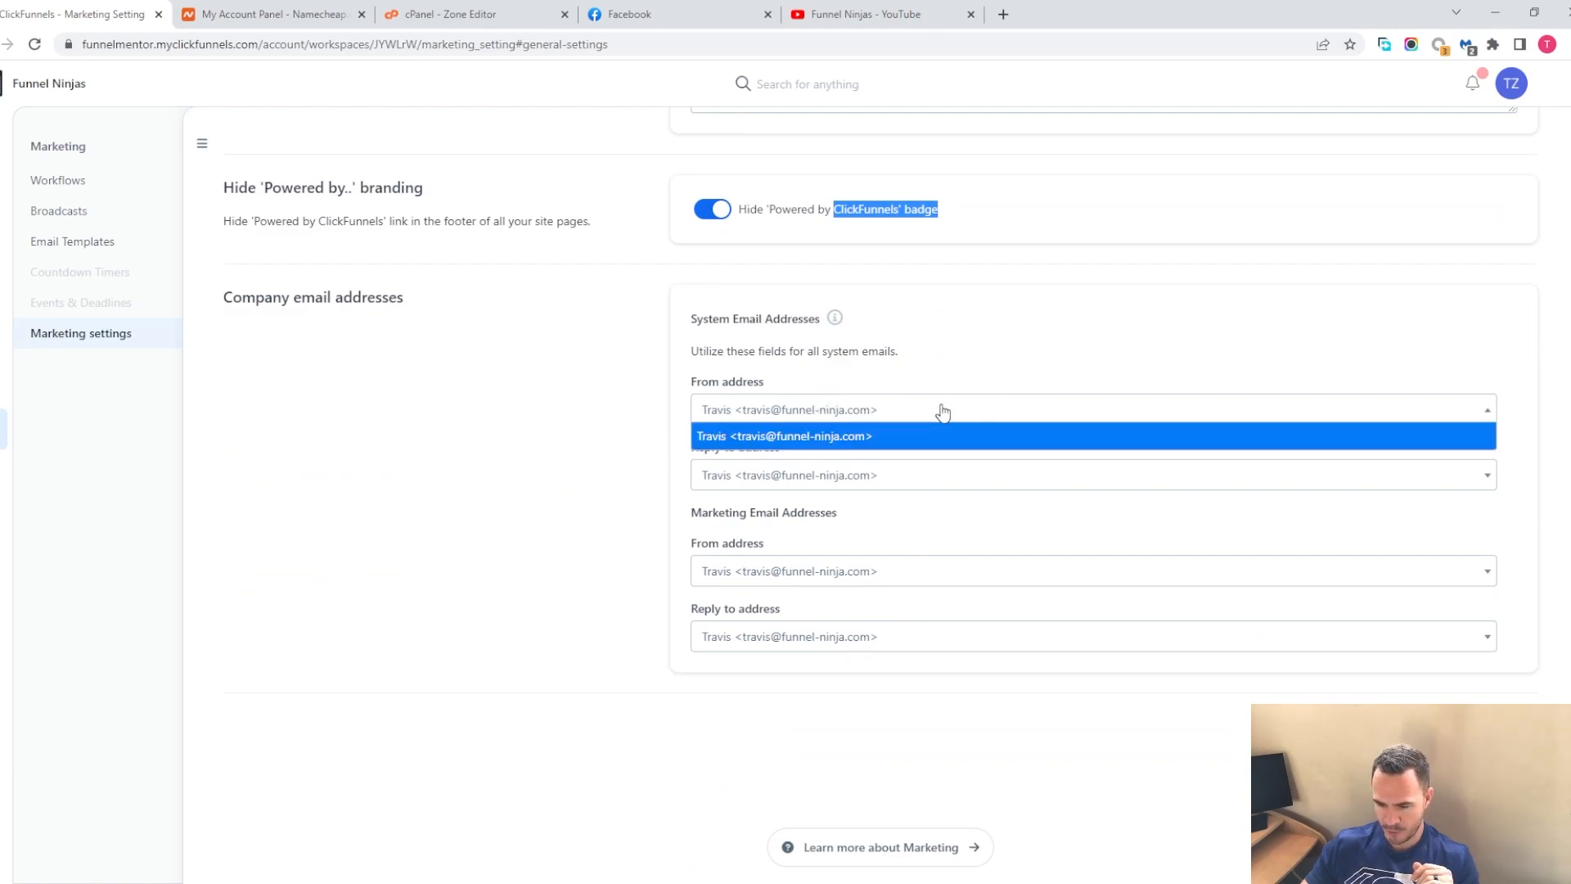
click(385, 459)
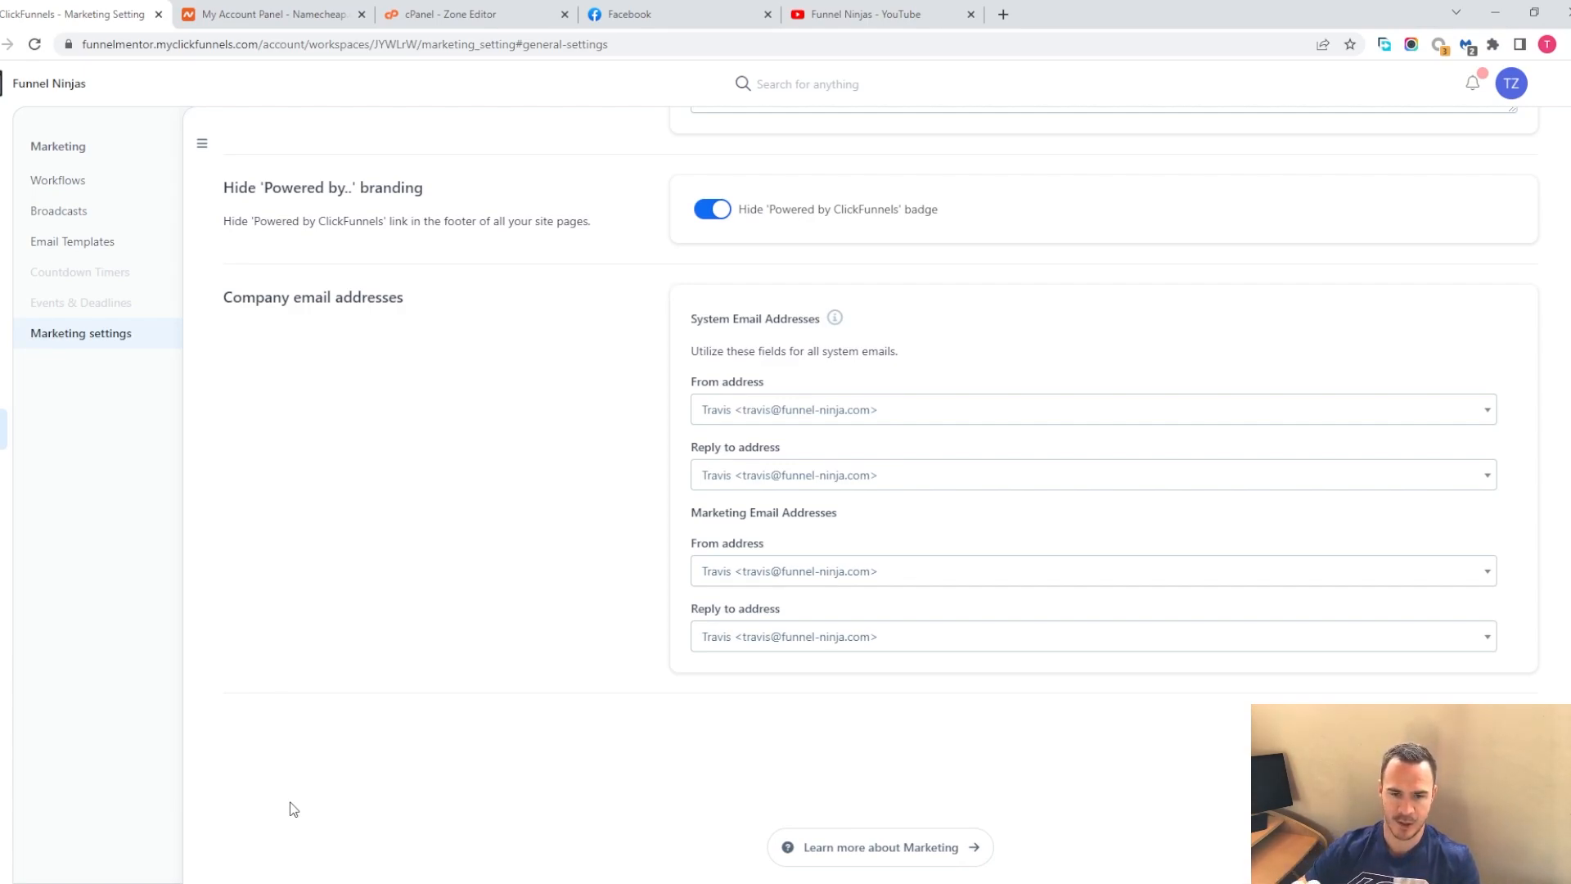
Open the DKIM keys tab and read a web search definition of DKIM
scroll(368, 798, up, 8)
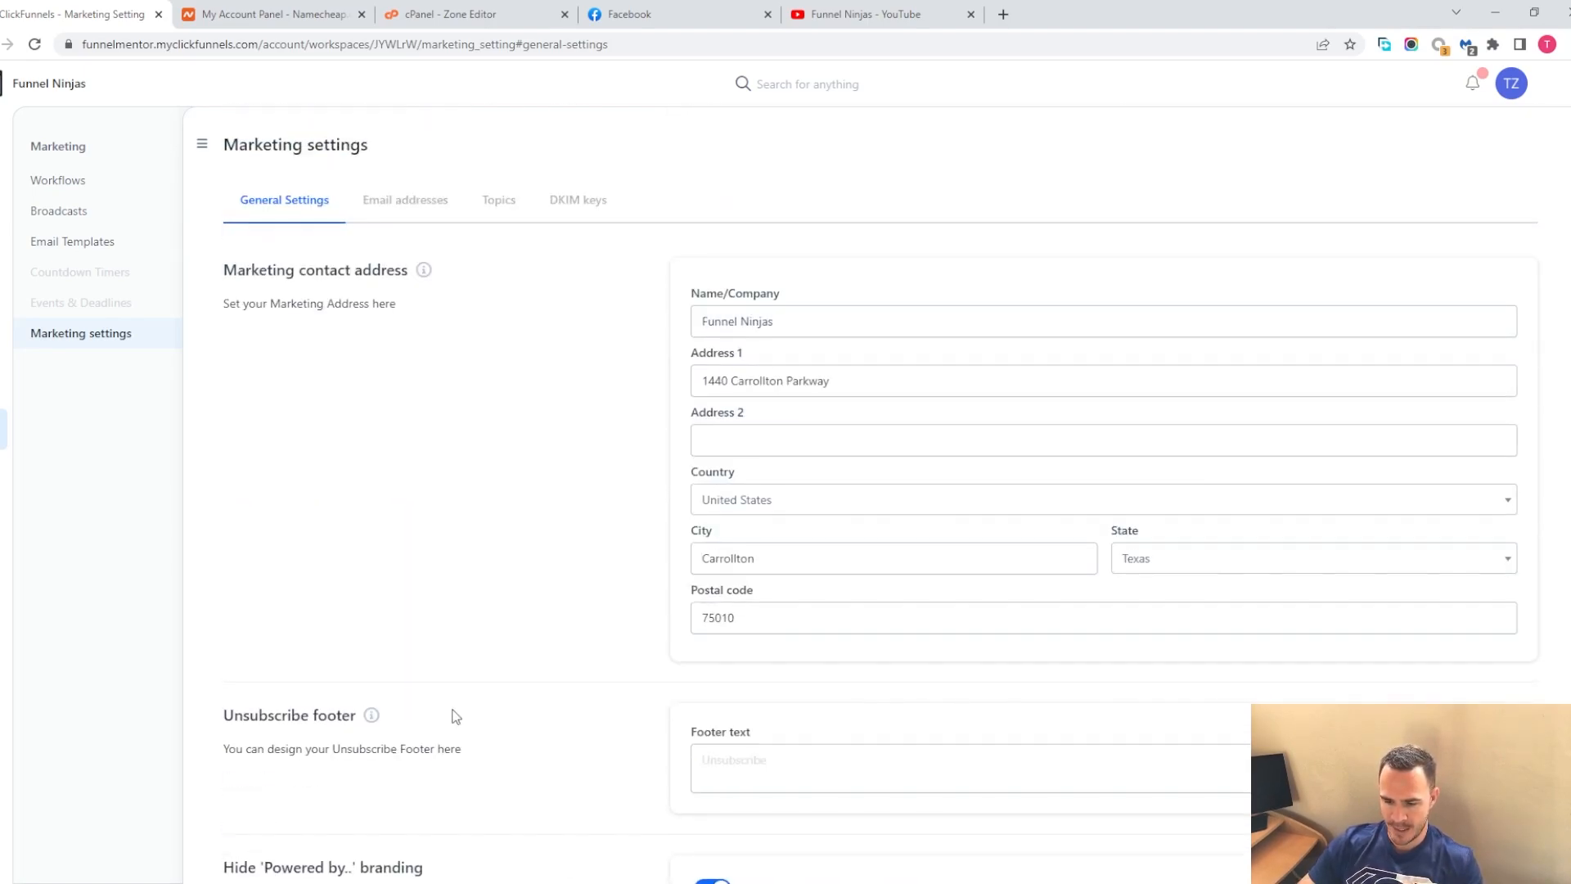
click(578, 201)
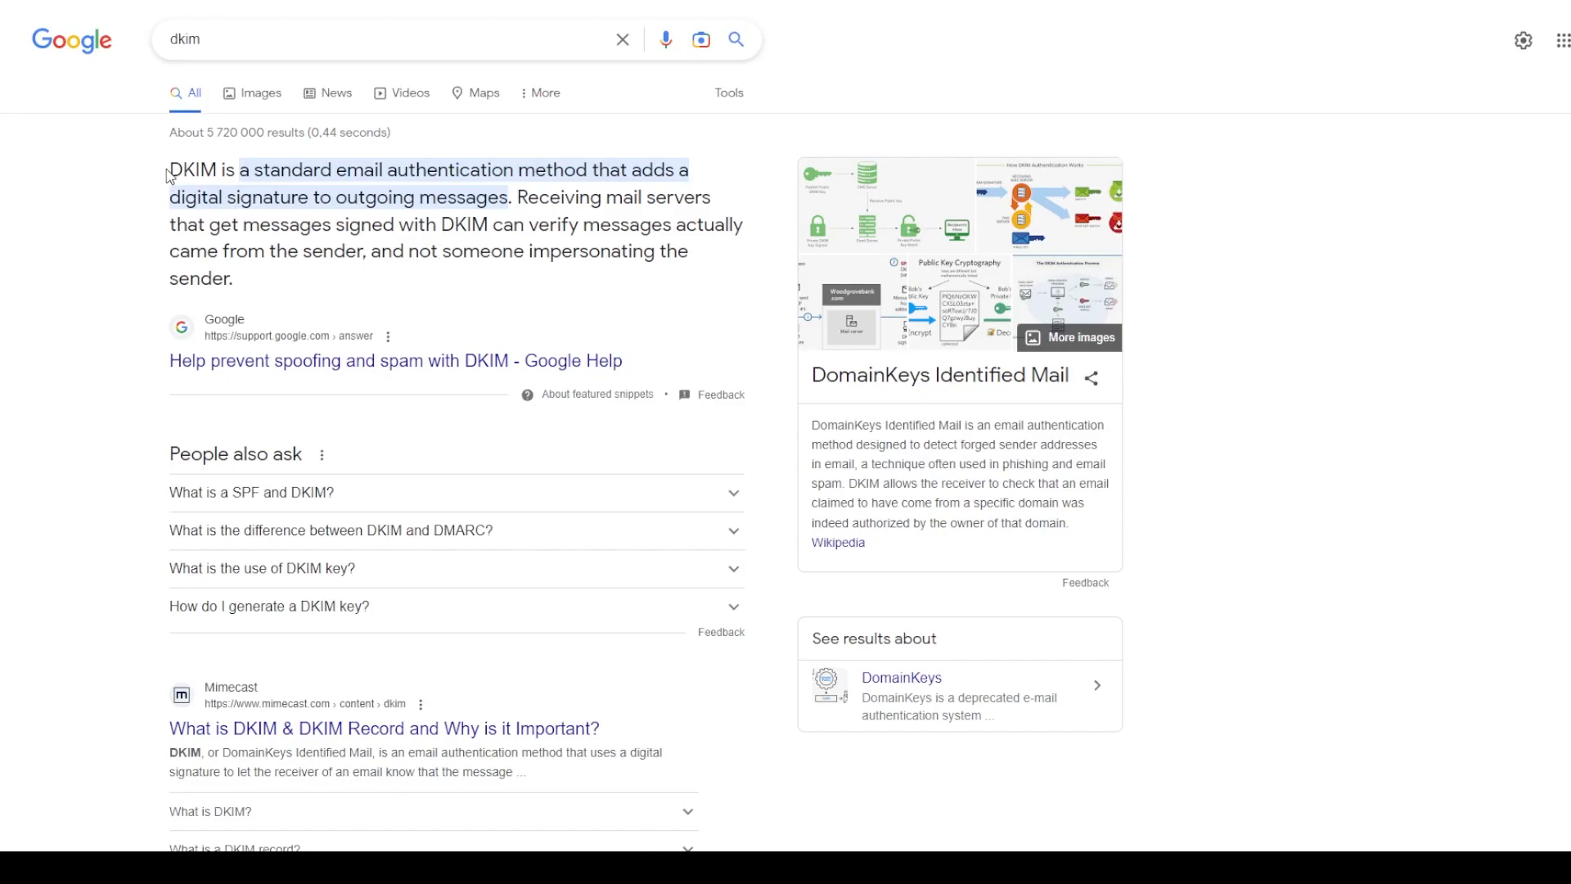
drag(169, 170, 709, 270)
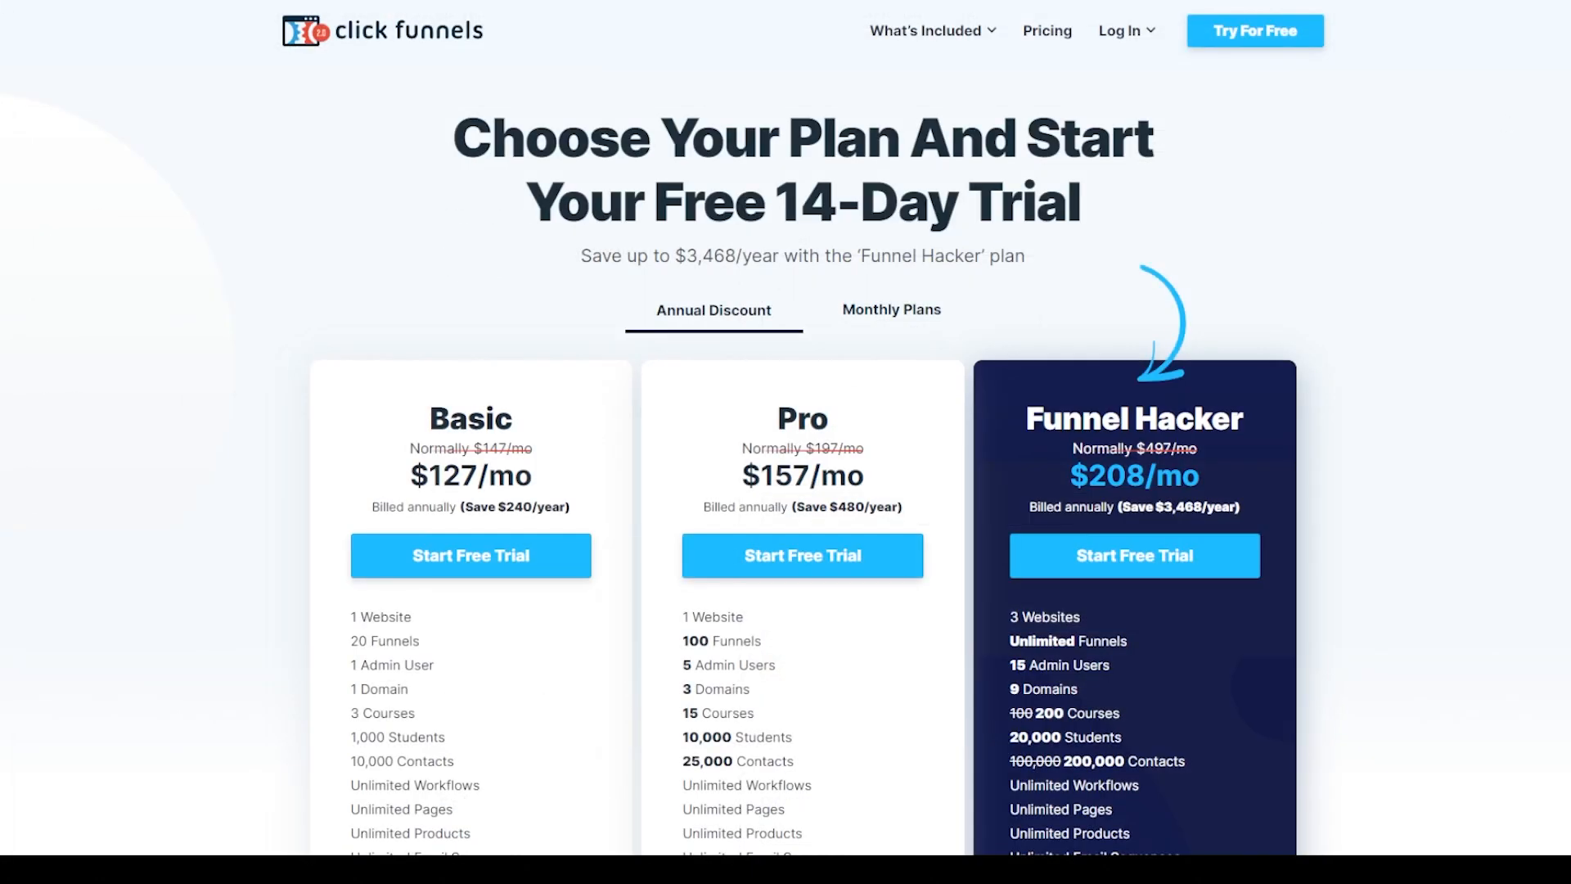
Compare the website and domain limits of the ClickFunnels pricing plans
scroll(990, 286, down, 4)
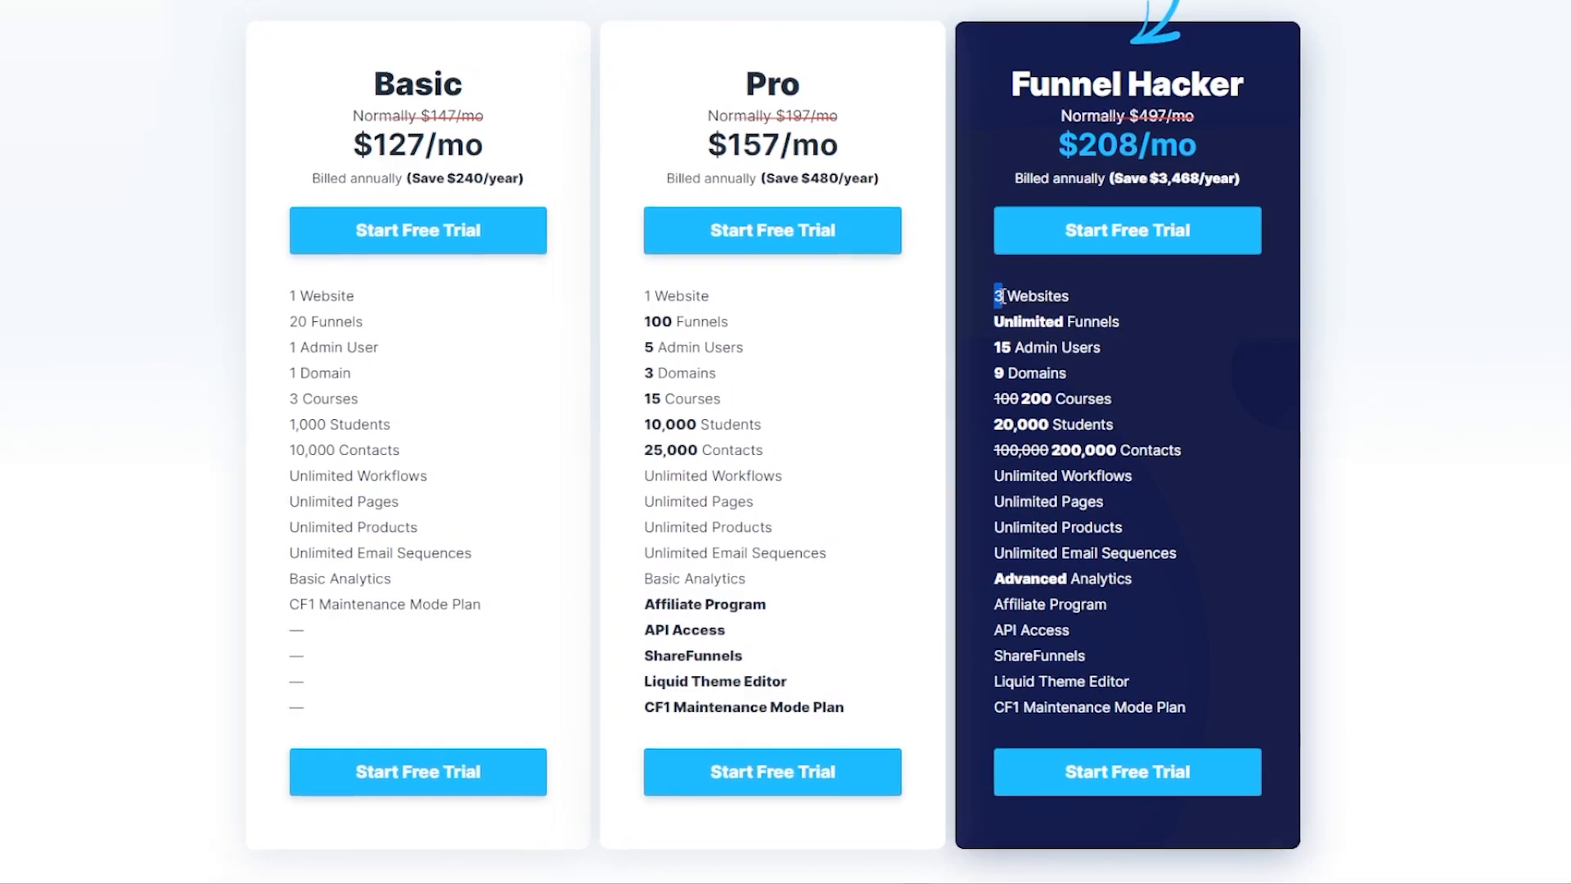
drag(997, 300, 1077, 301)
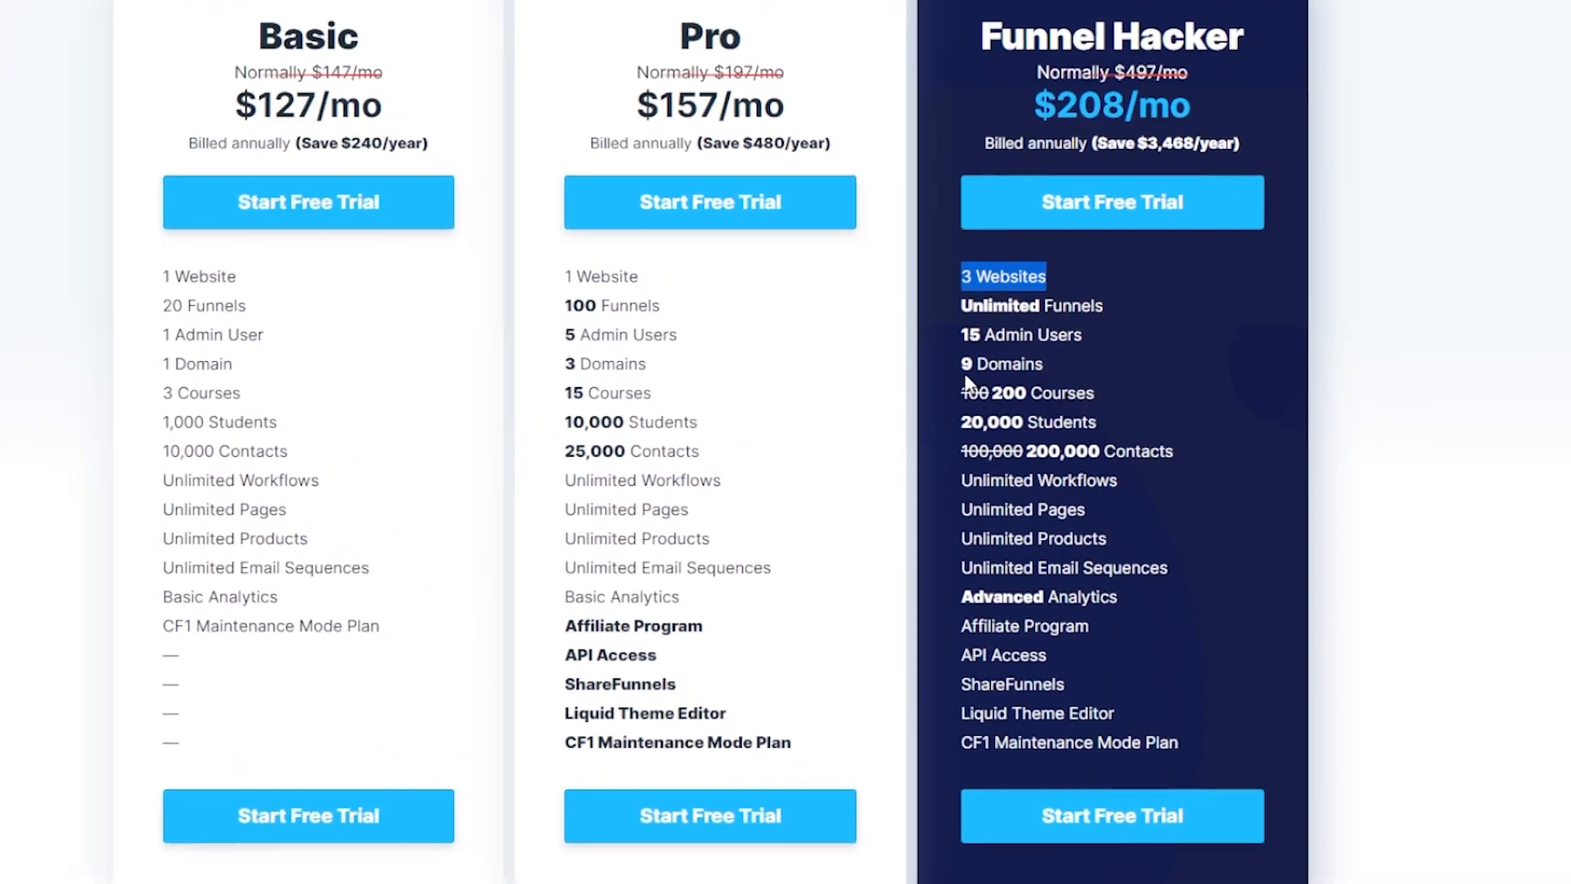
drag(969, 366, 1054, 366)
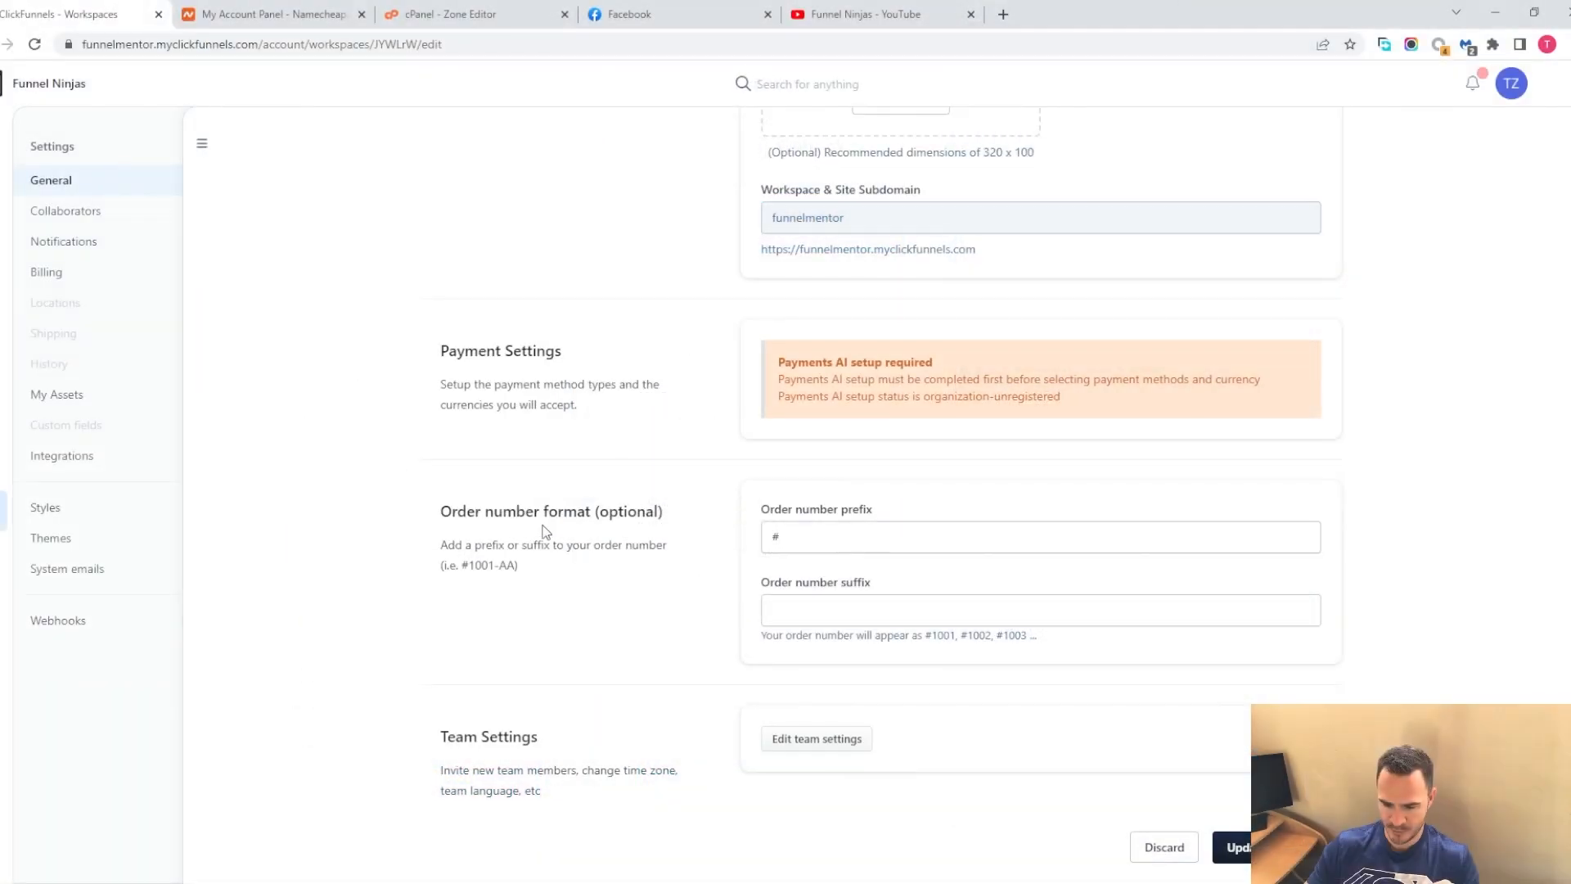
drag(517, 509, 576, 509)
scroll(732, 601, up, 3)
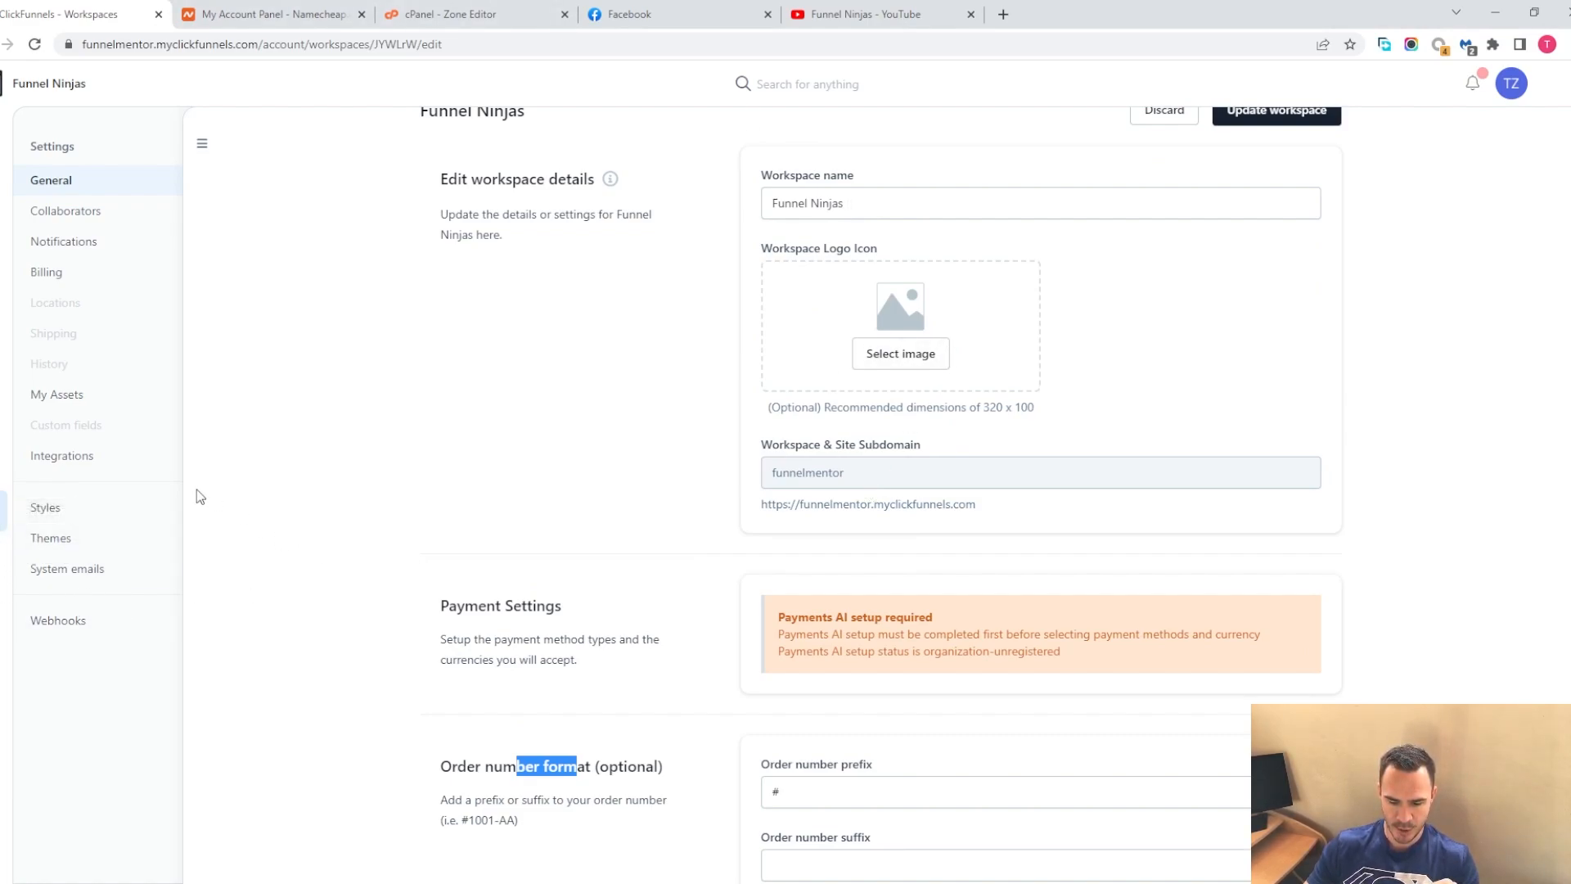
Open the FunnelHub Style Guide Main style editor from the workspace Styles settings
click(72, 547)
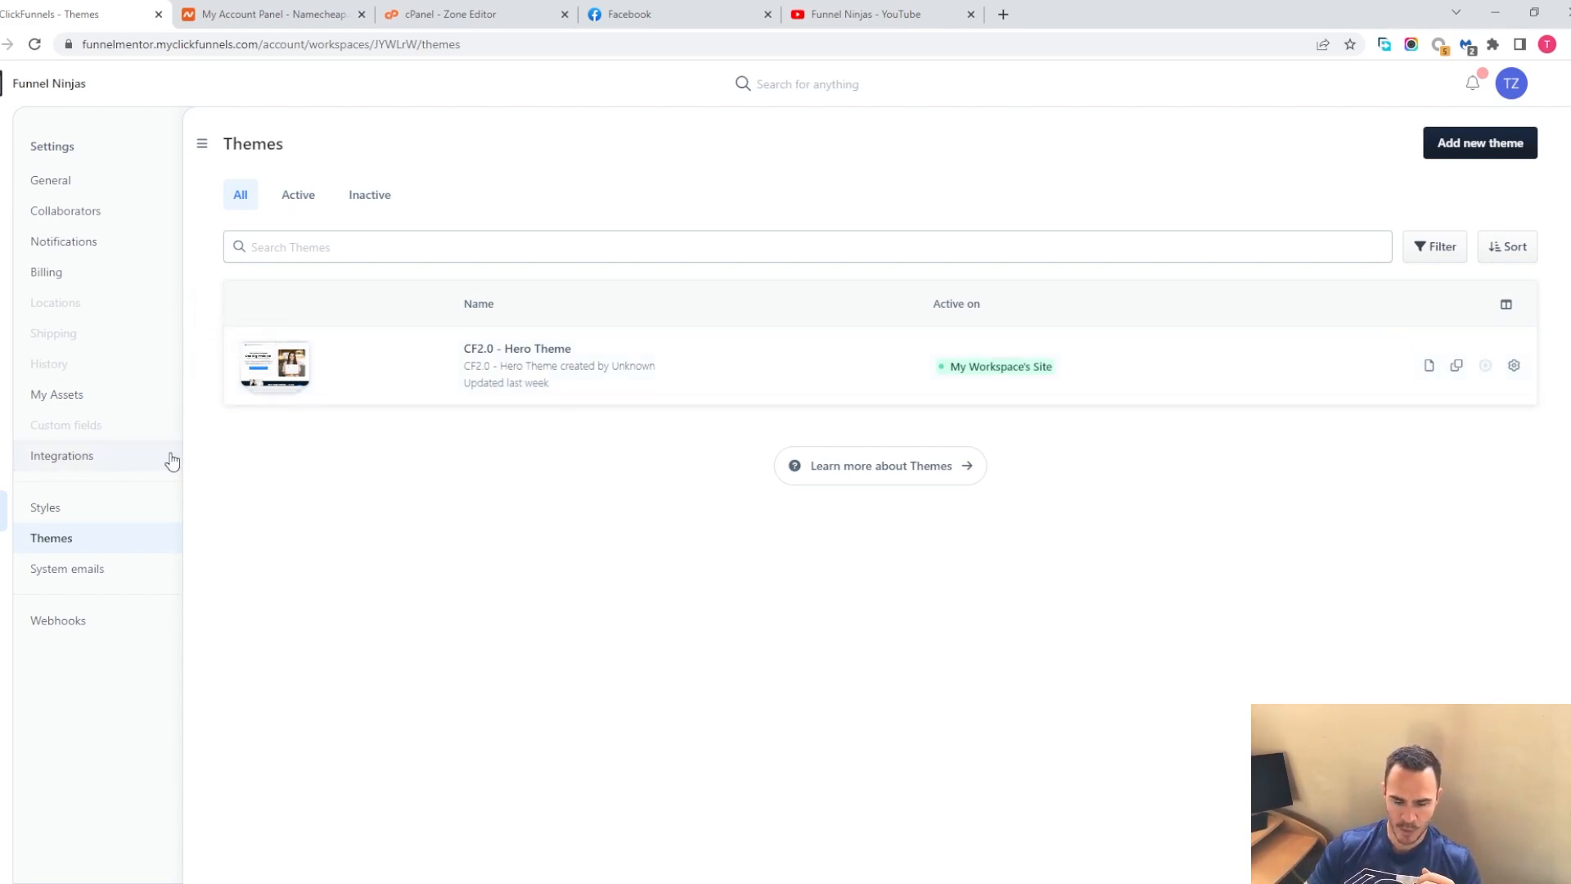
click(54, 509)
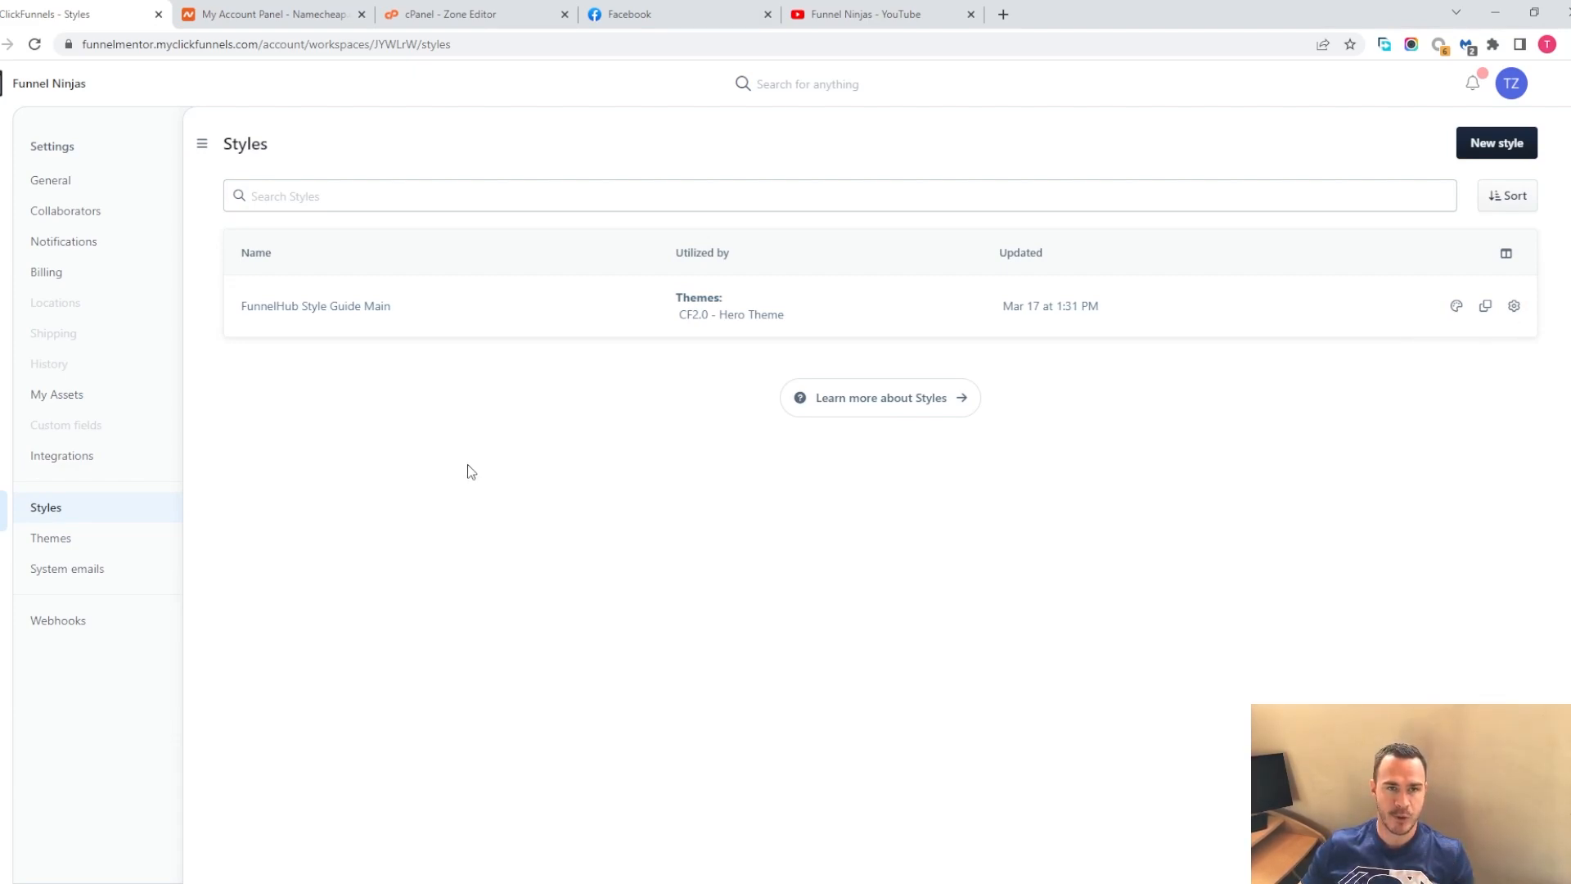
click(1459, 308)
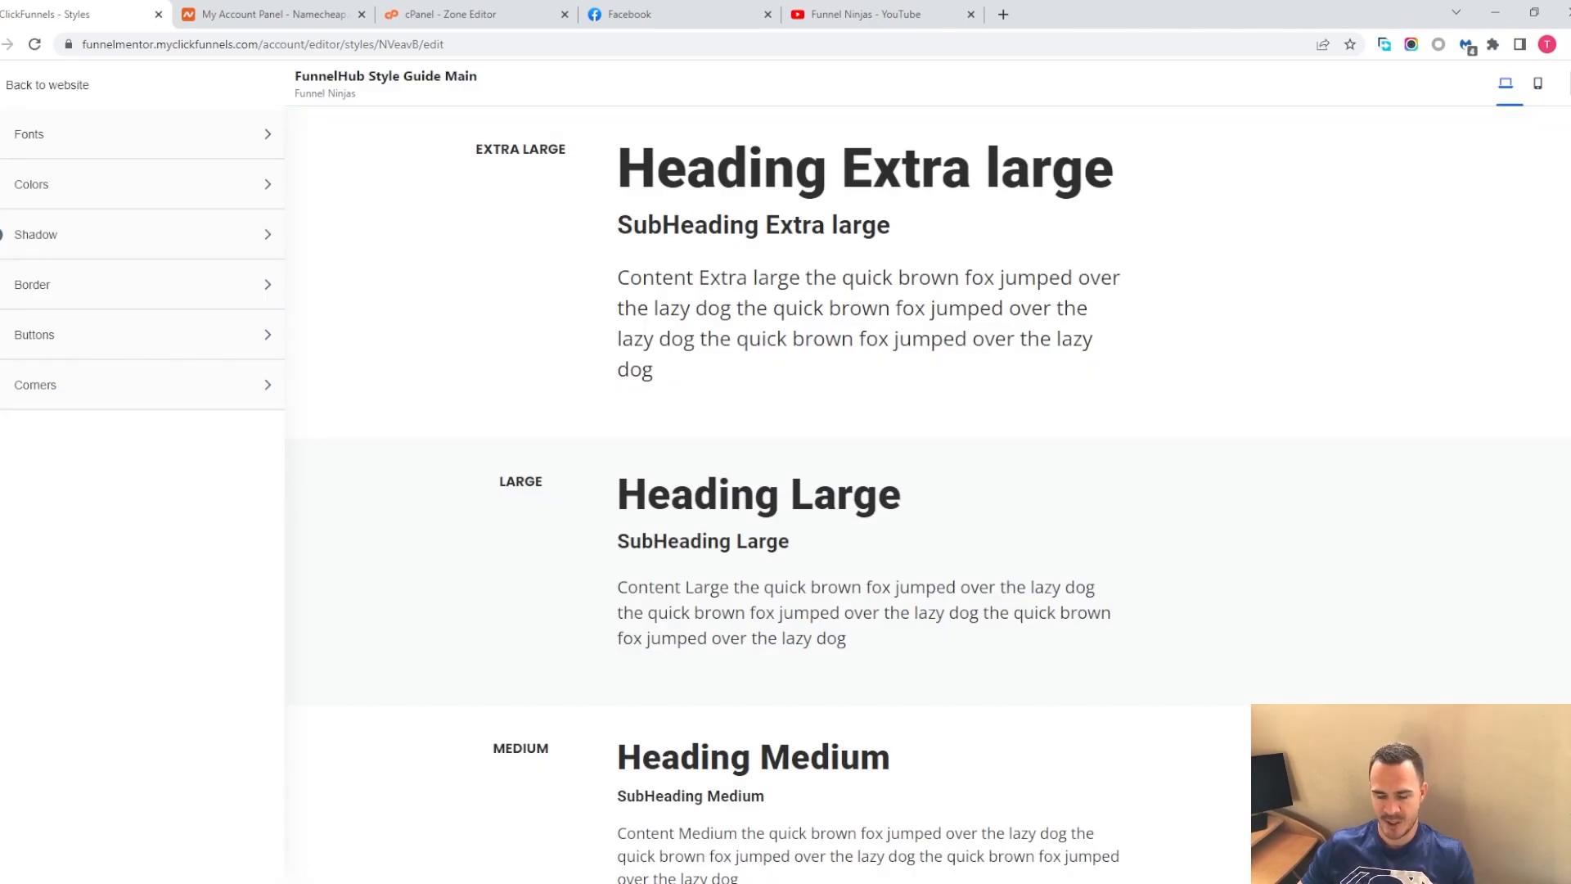
Change the style guide's headline font family to Open Sans
click(33, 139)
click(136, 172)
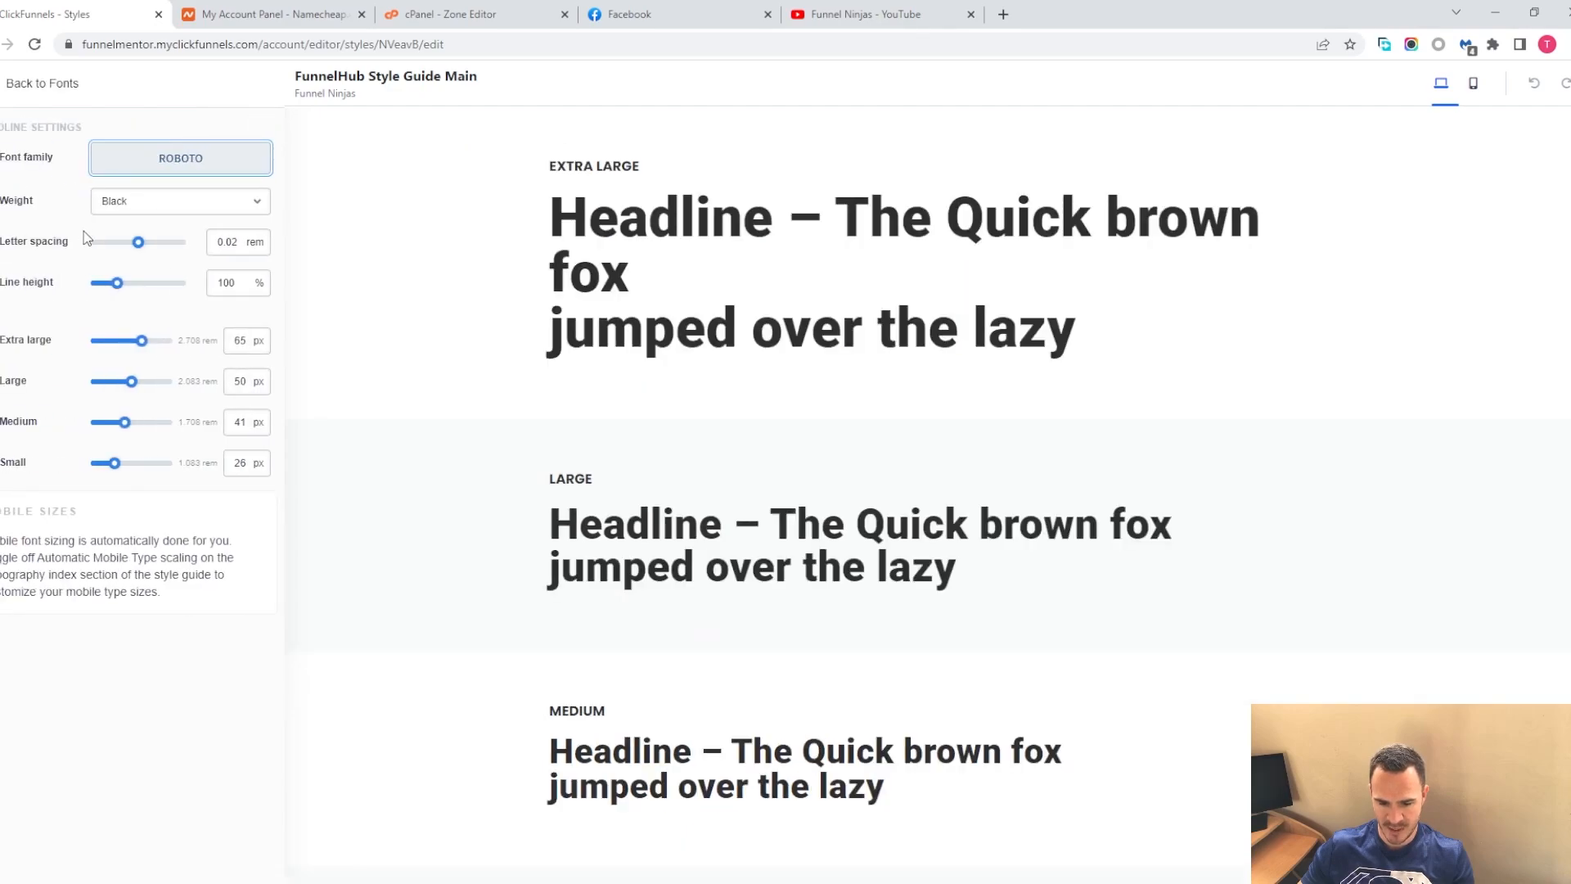
click(154, 163)
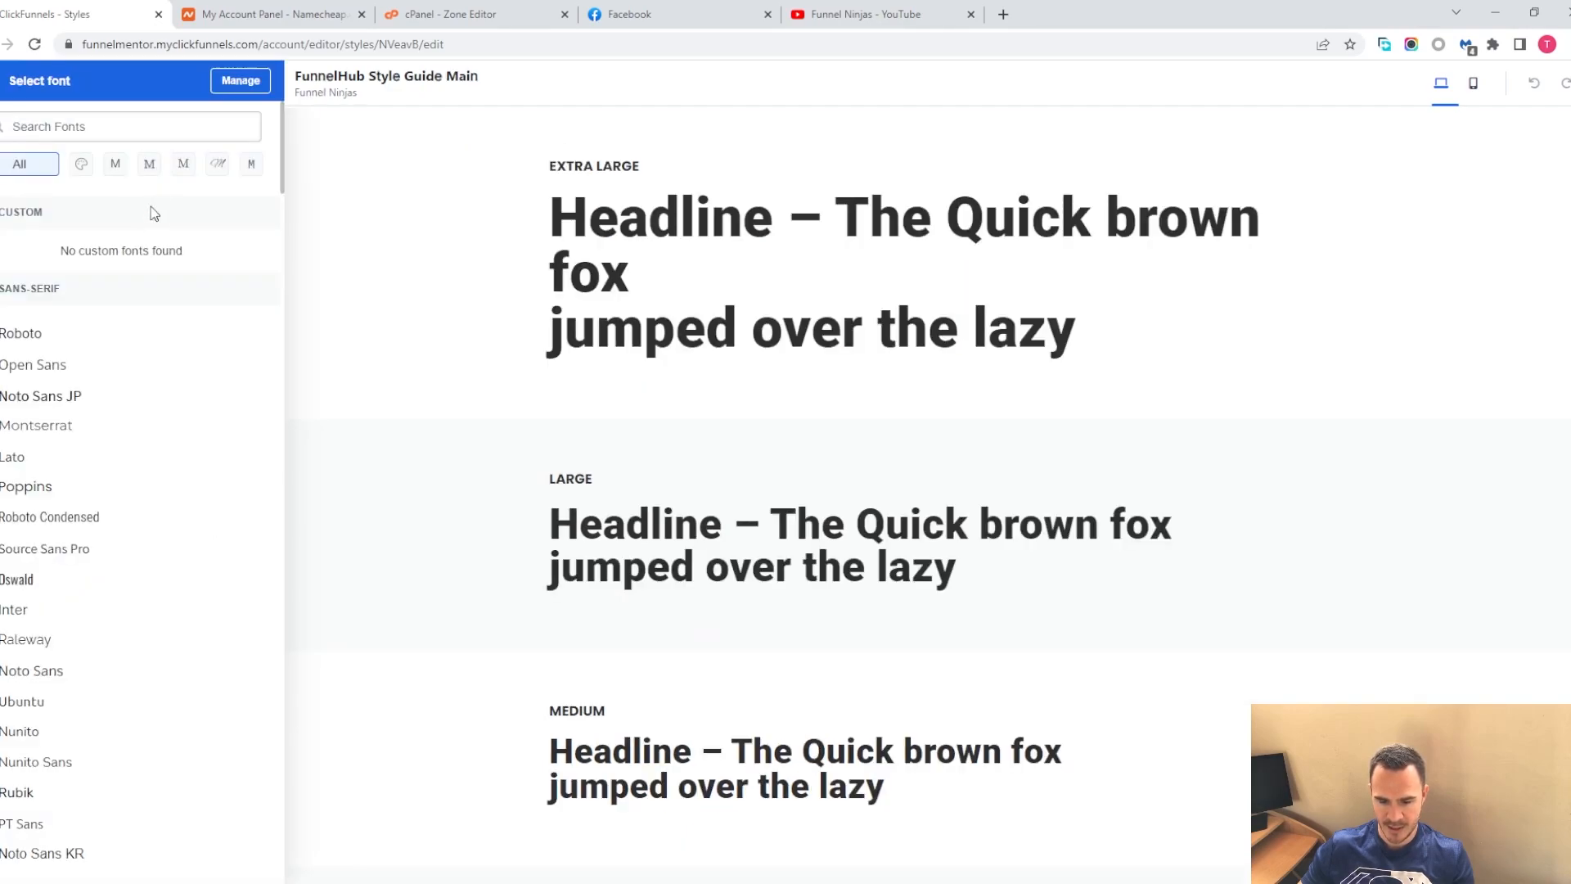
click(53, 365)
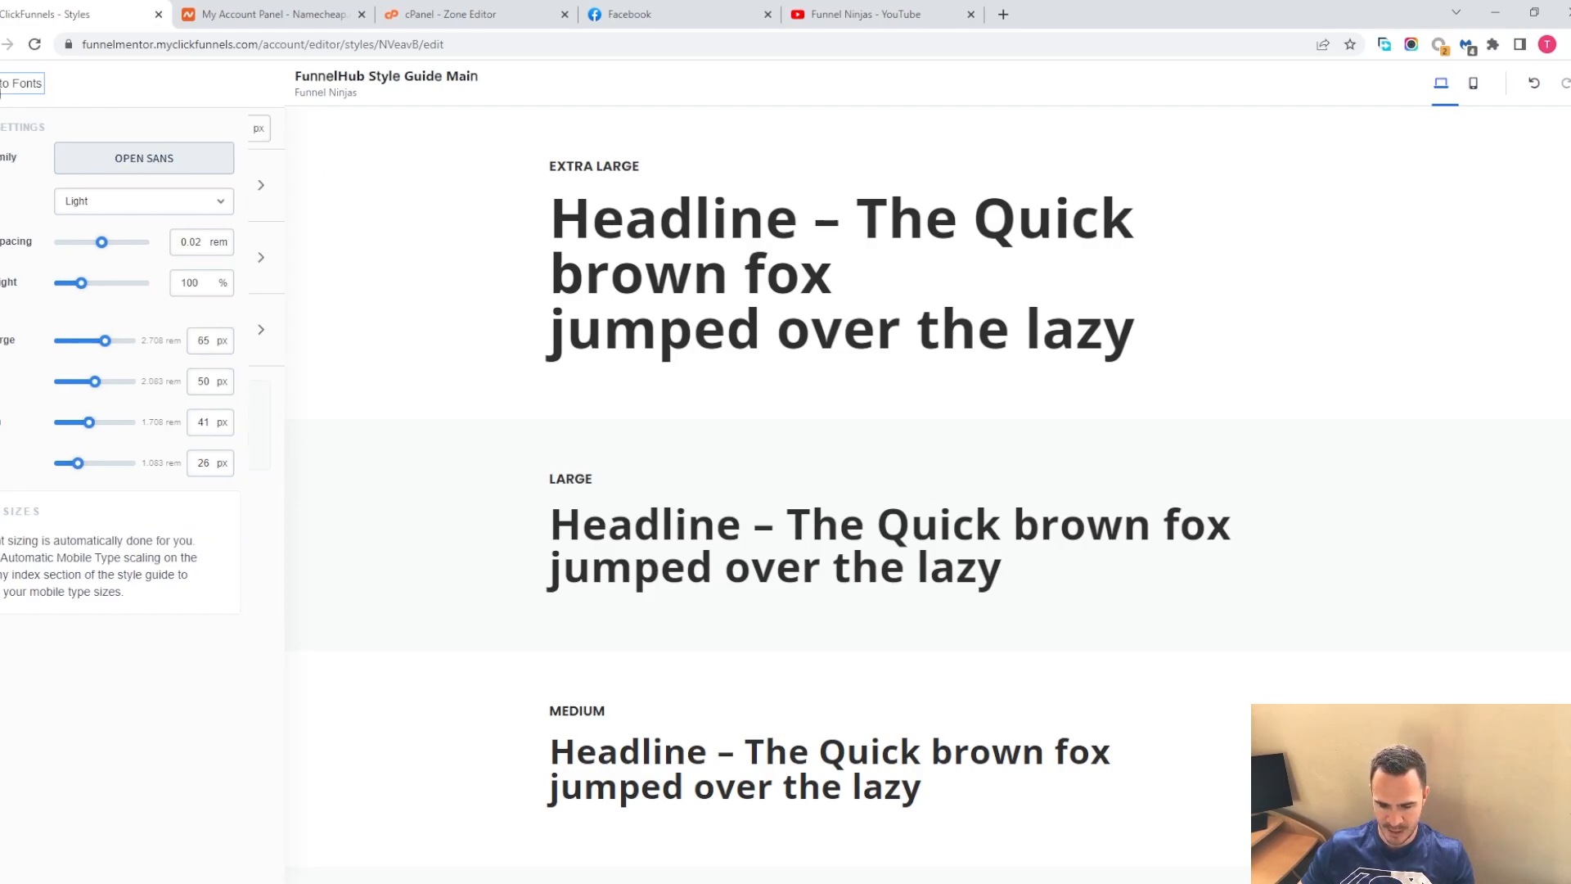
click(16, 83)
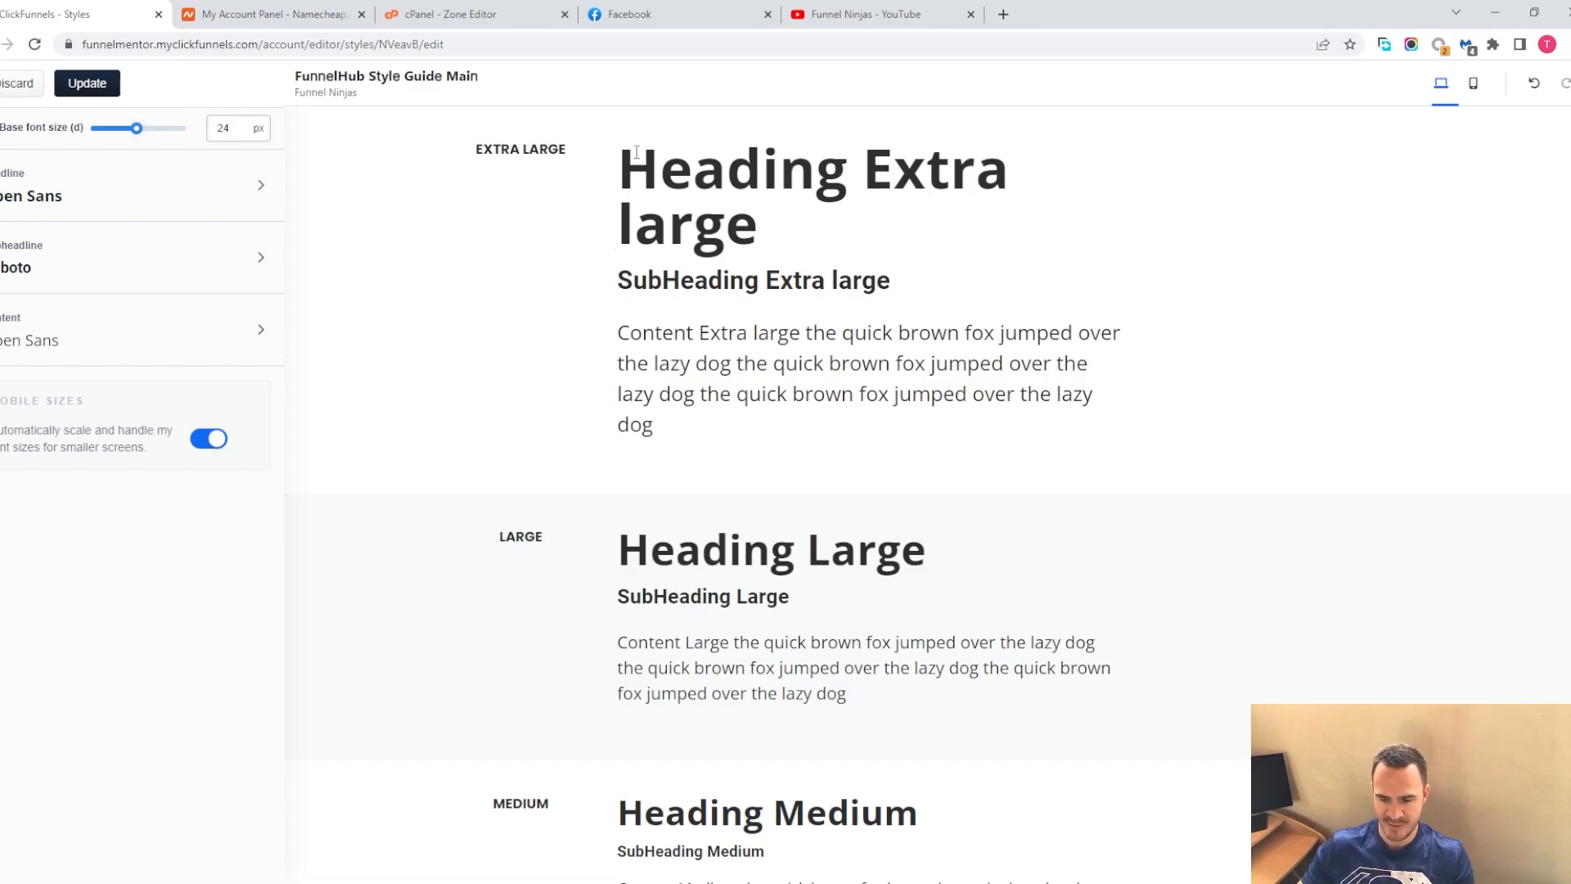
triple_click(835, 222)
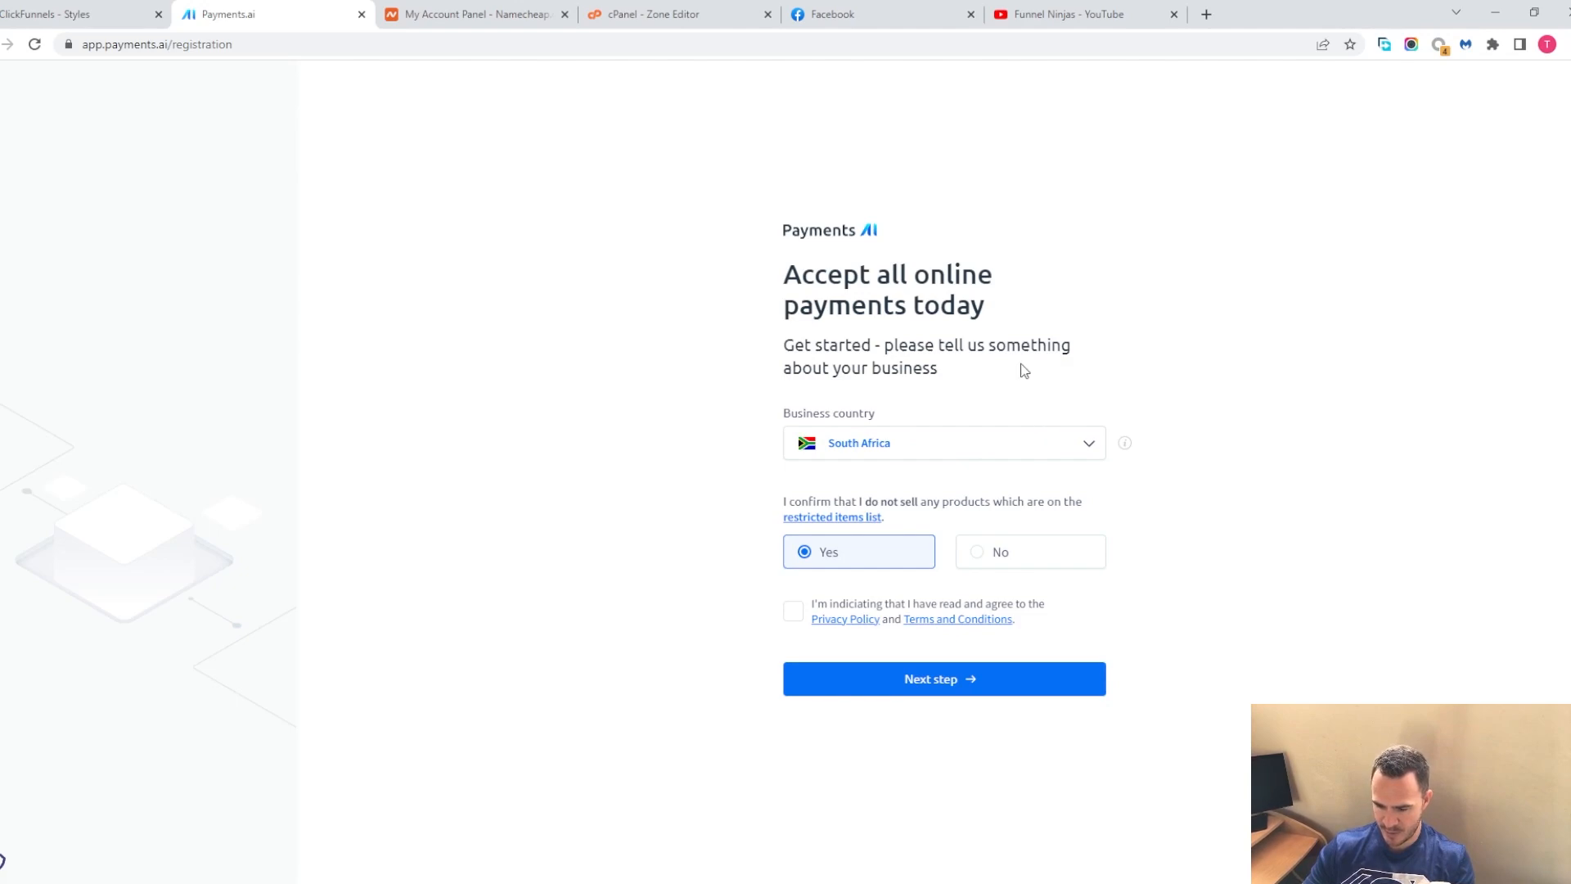
Agree to the Payments.ai privacy policy and terms and continue to the business information form
click(787, 618)
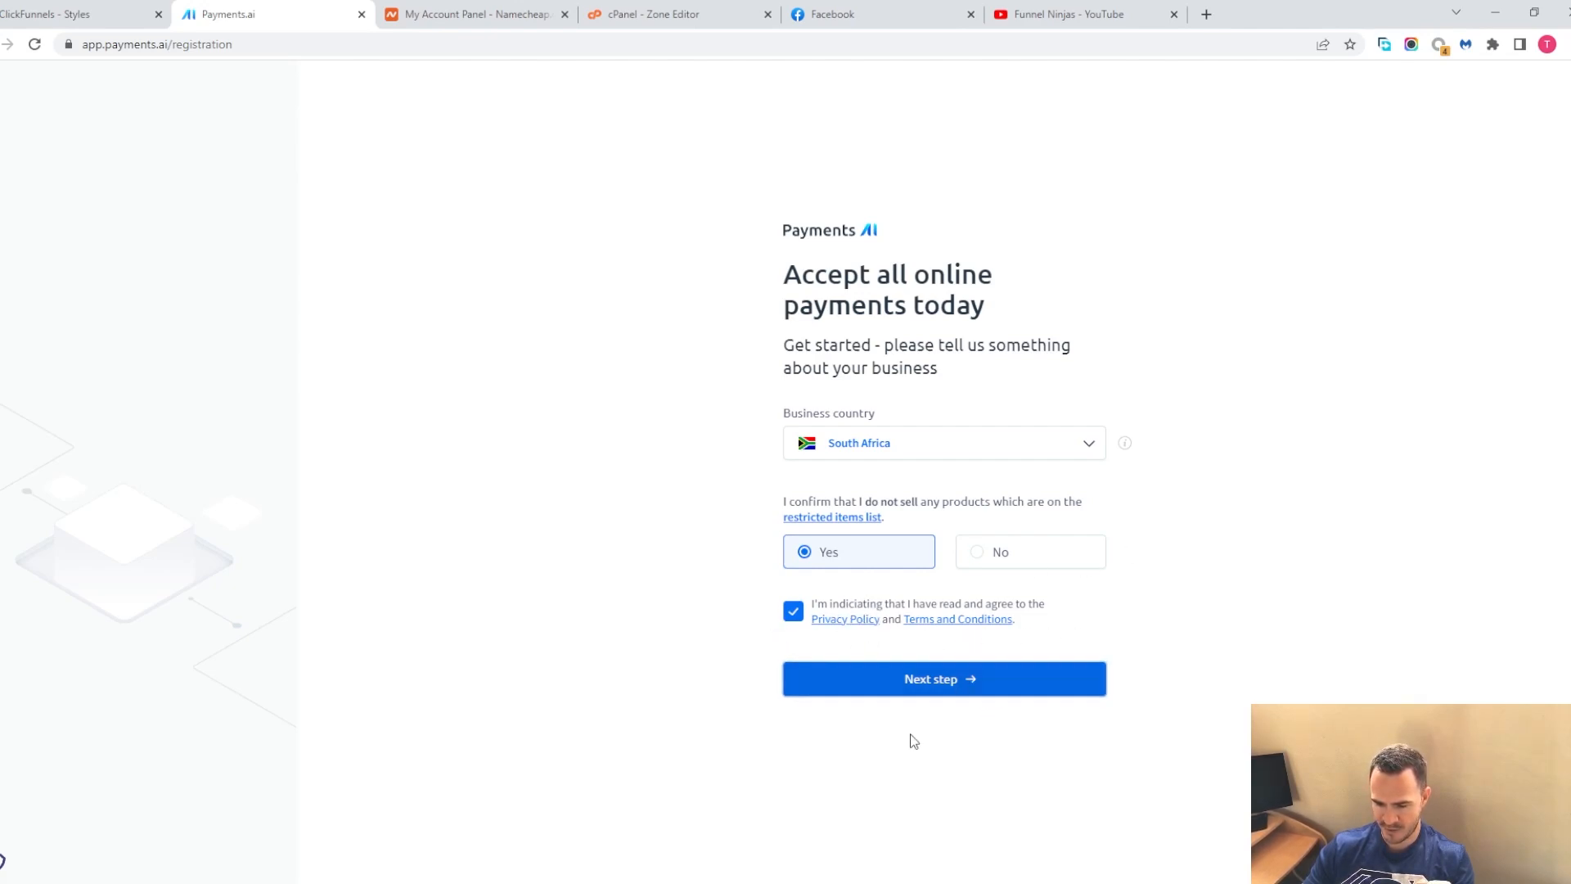
click(944, 691)
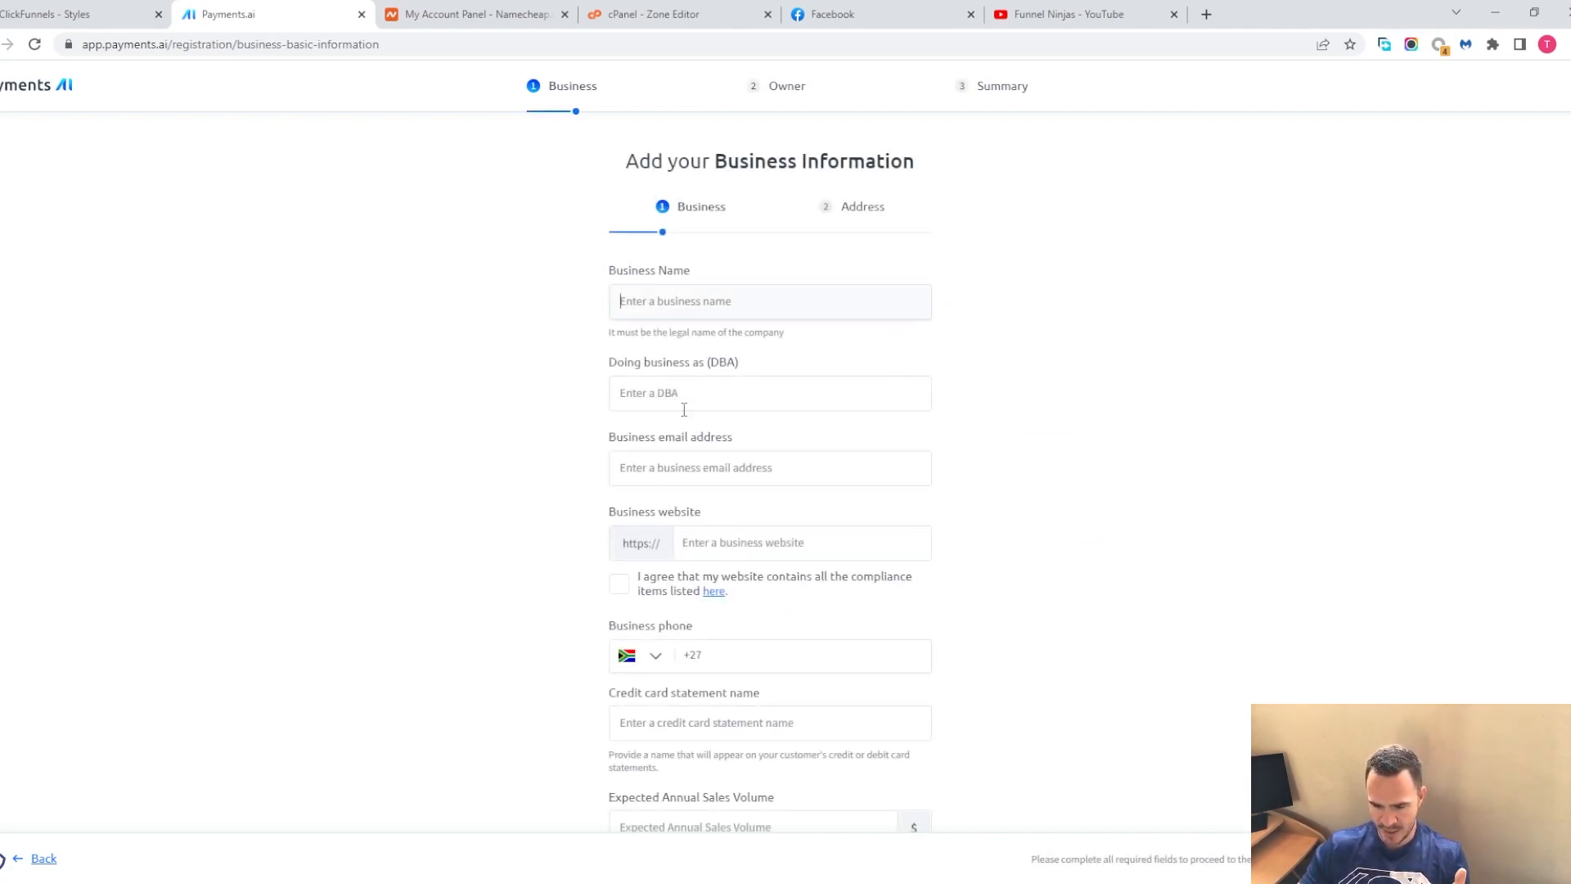
scroll(587, 627, down, 2)
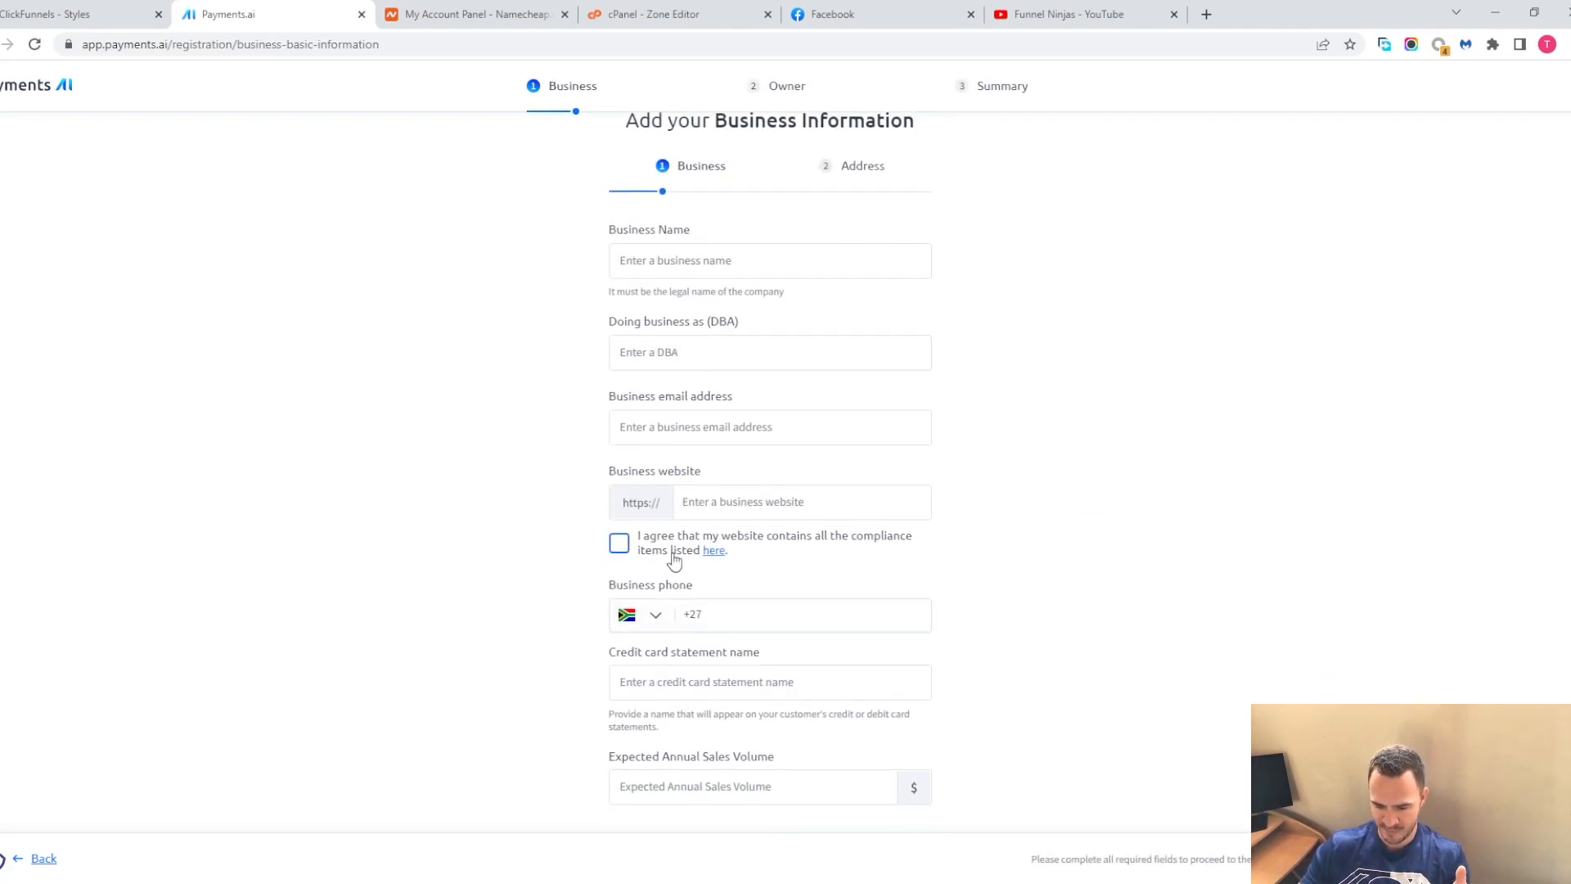
scroll(697, 734, up, 2)
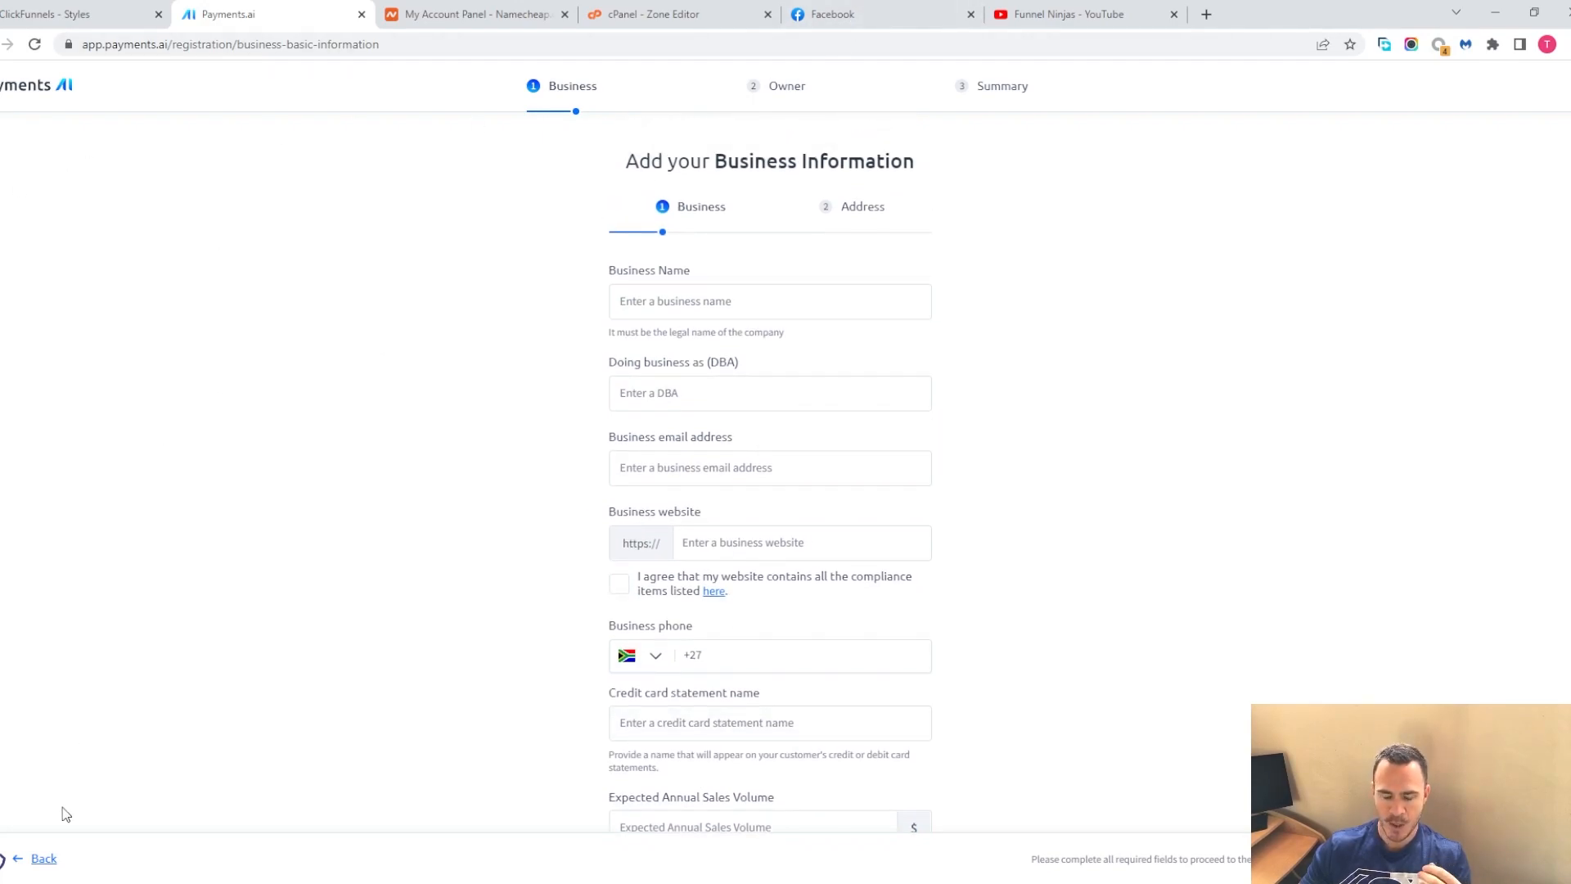